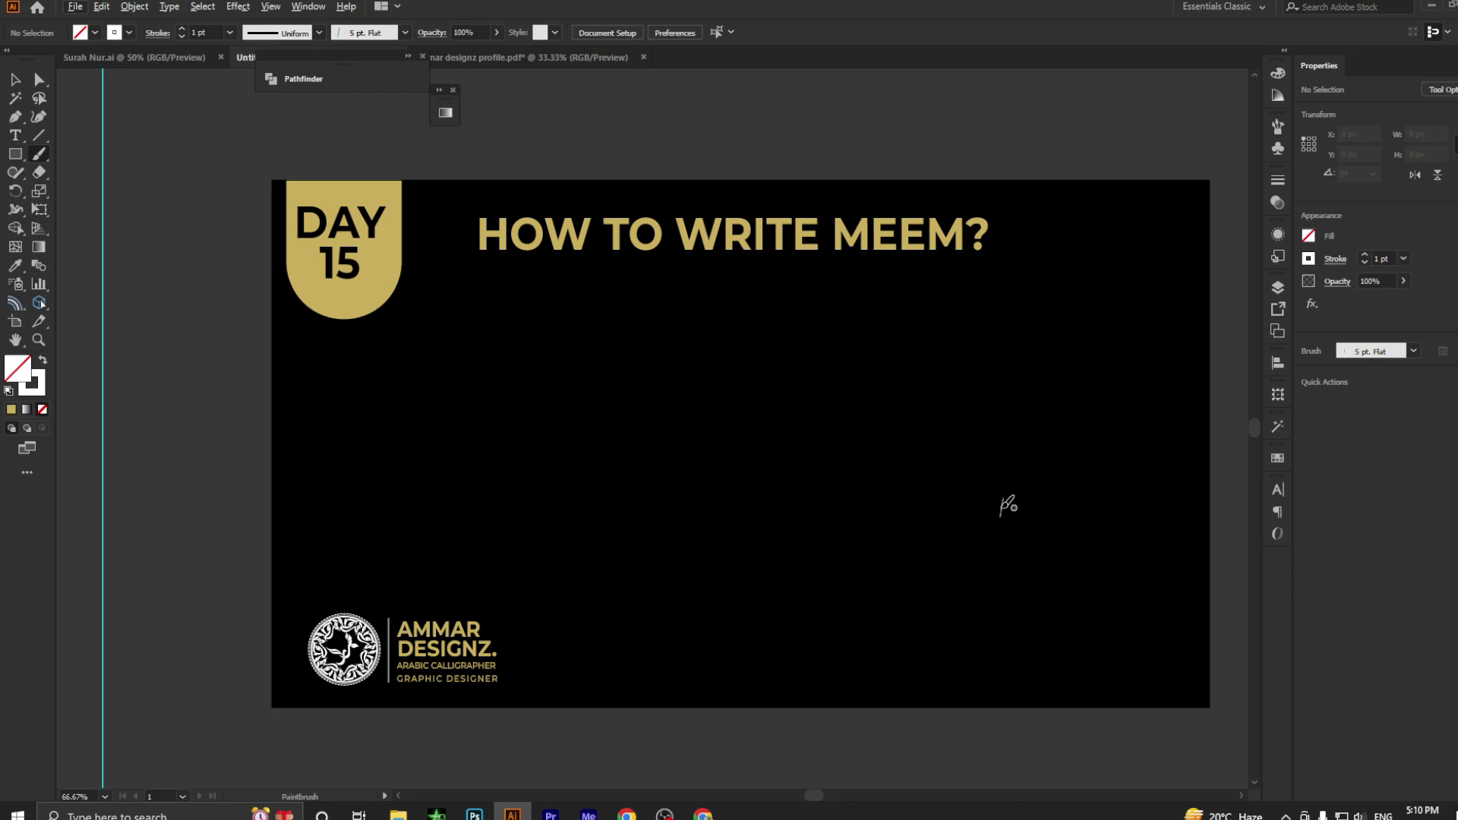
Choose the 5 pt. Flat brush and confirm its calligraphic settings.
click(357, 34)
double_click(318, 66)
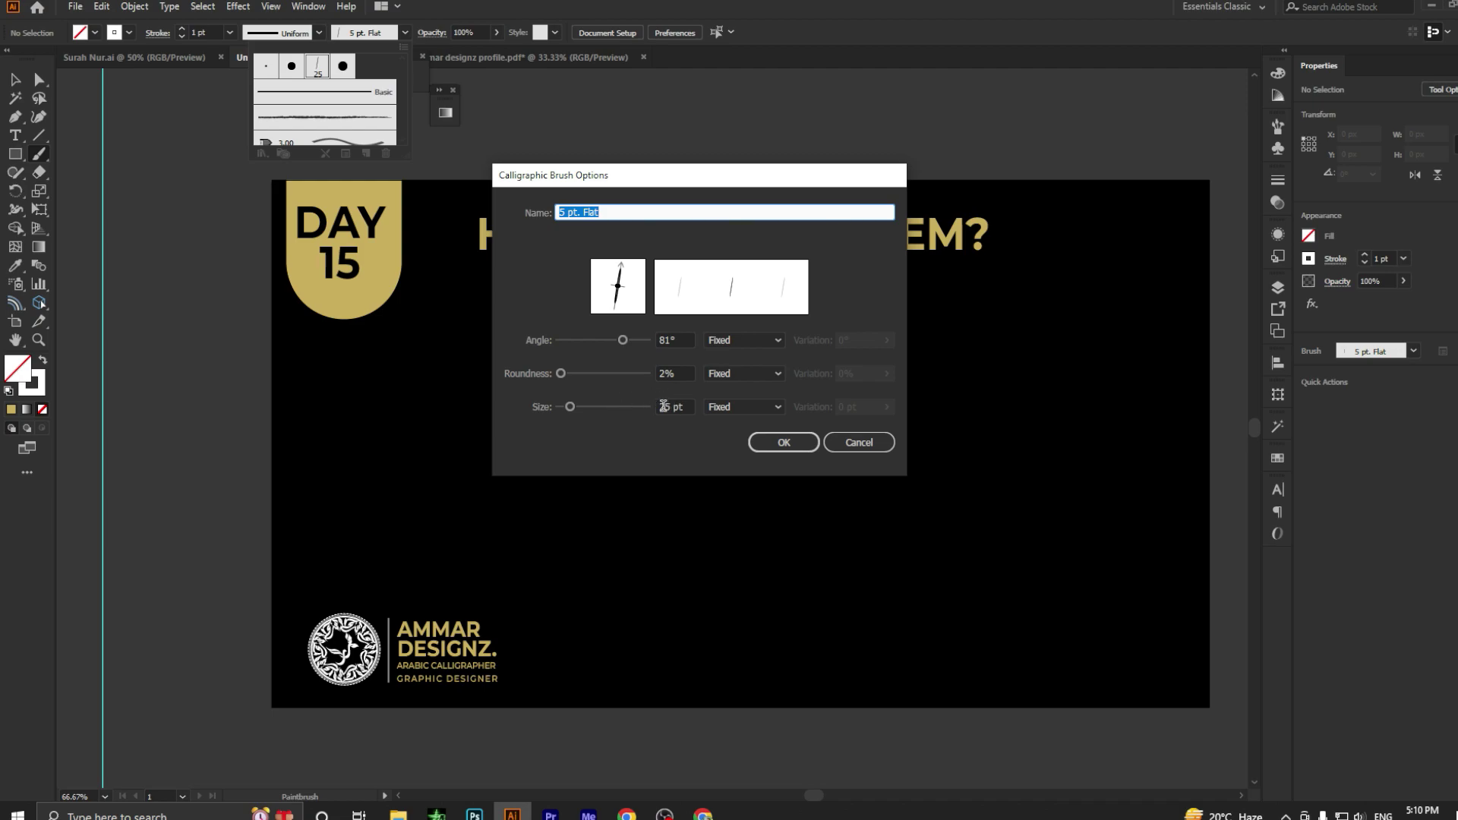
click(787, 442)
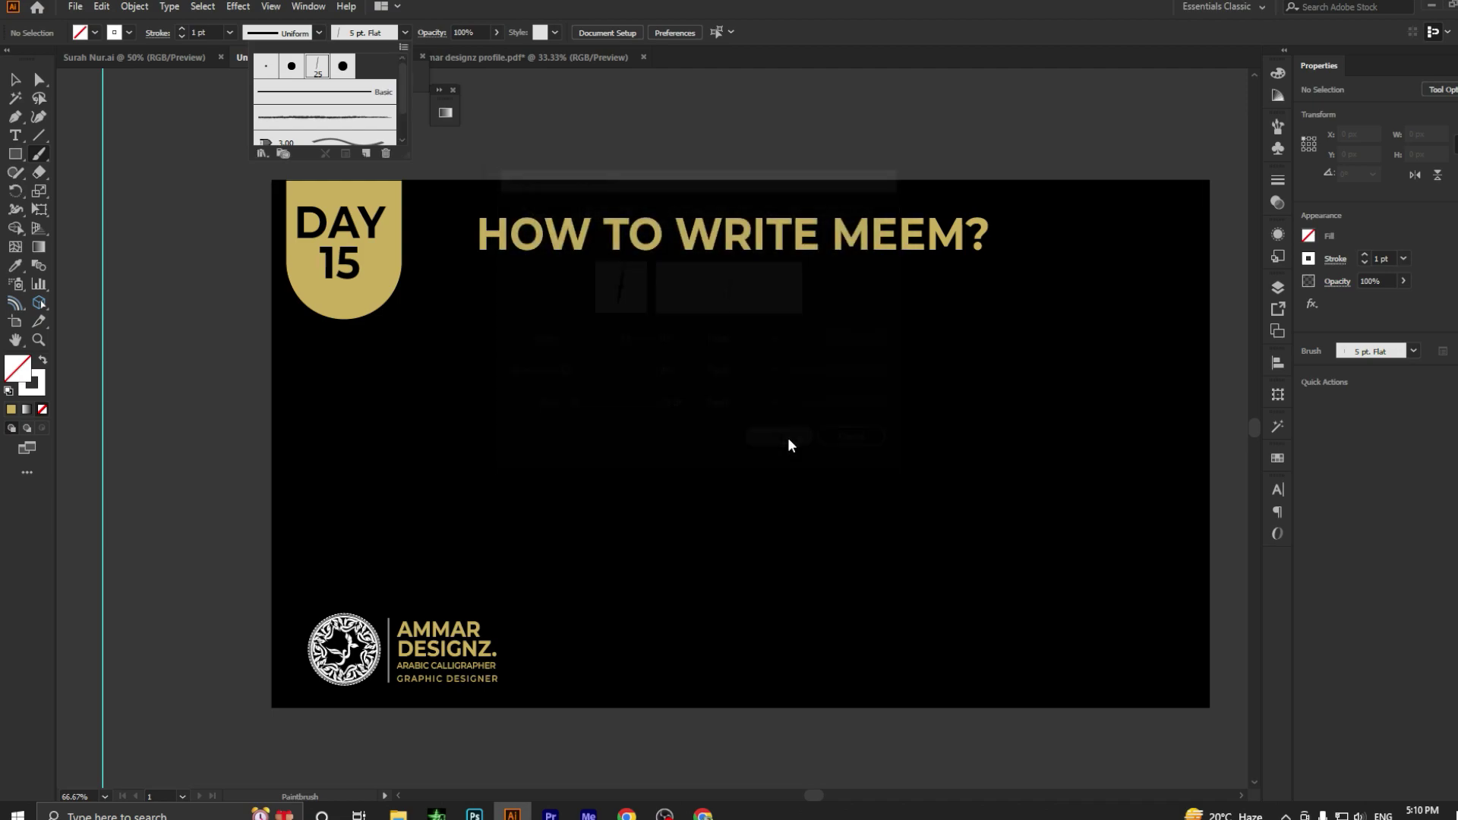
click(872, 457)
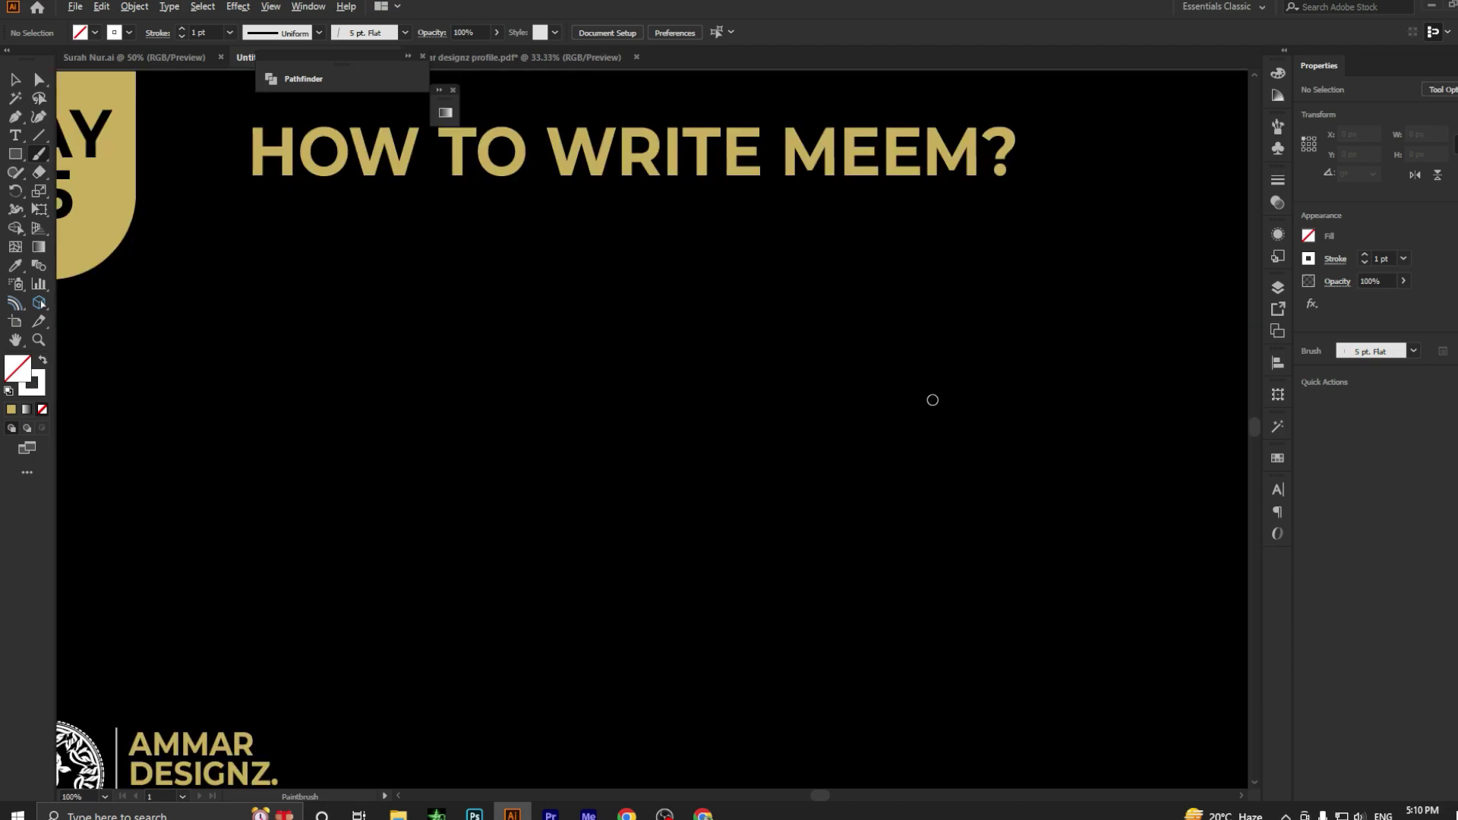
Draw a few practice Meem strokes and undo them.
scroll(929, 398, up, 1)
drag(867, 296, 806, 538)
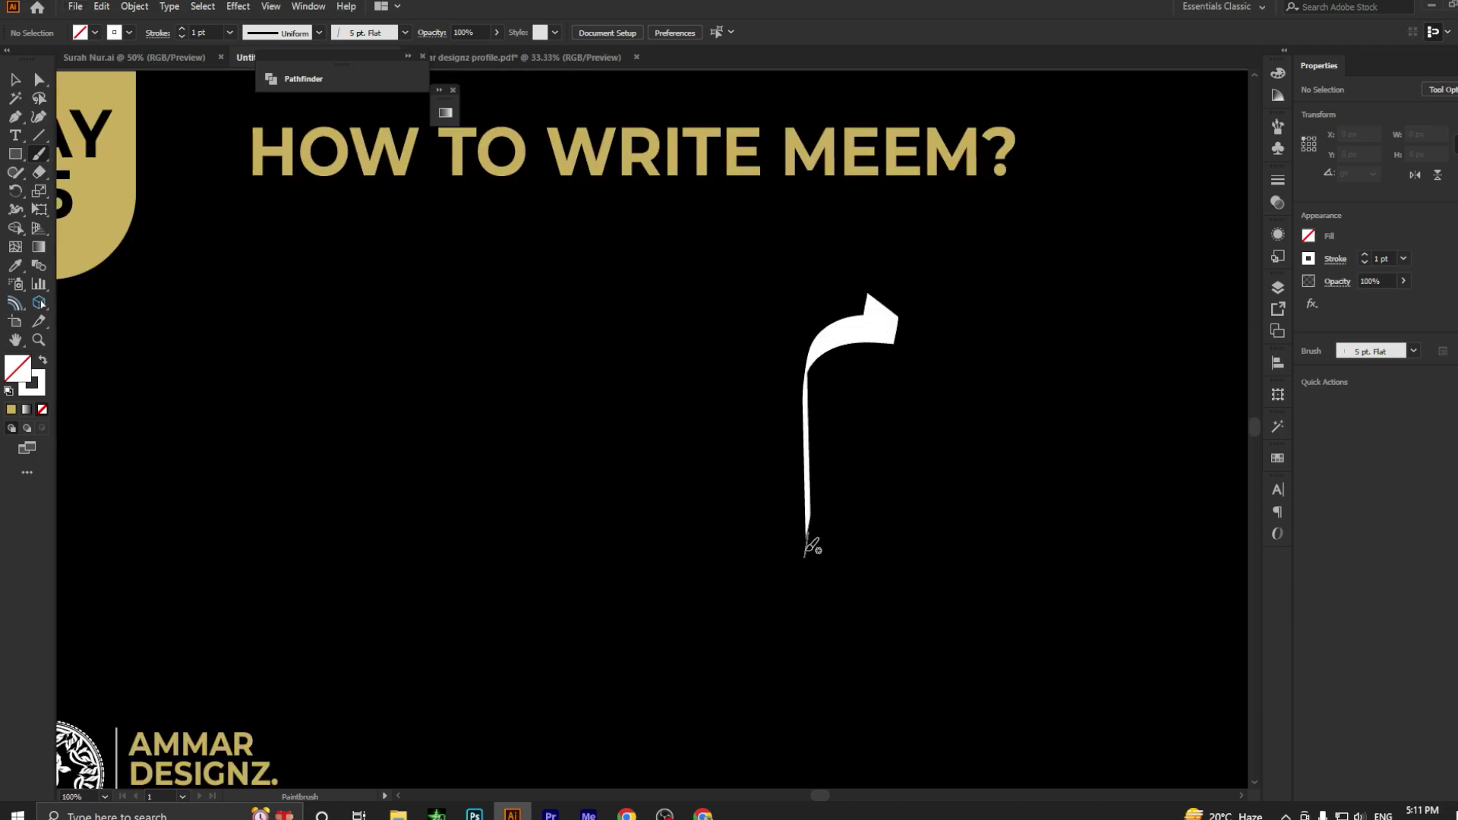
mouse_move(645, 302)
mouse_down()
mouse_move(583, 414)
mouse_move(582, 558)
mouse_up()
key(ctrl+z)
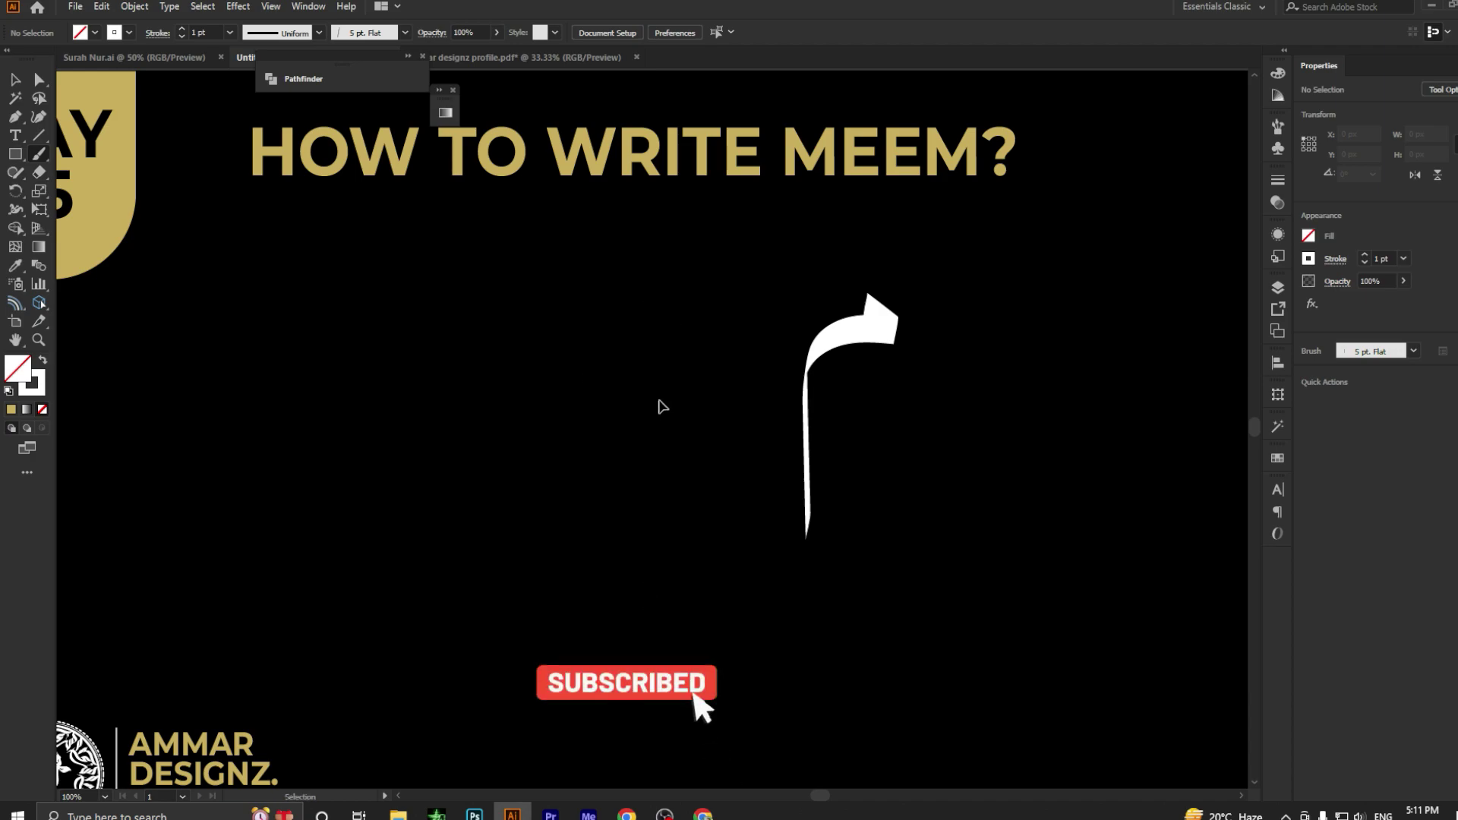
mouse_move(653, 388)
mouse_down()
mouse_move(670, 385)
mouse_move(566, 636)
mouse_up()
key(ctrl+z)
key(ctrl+z)
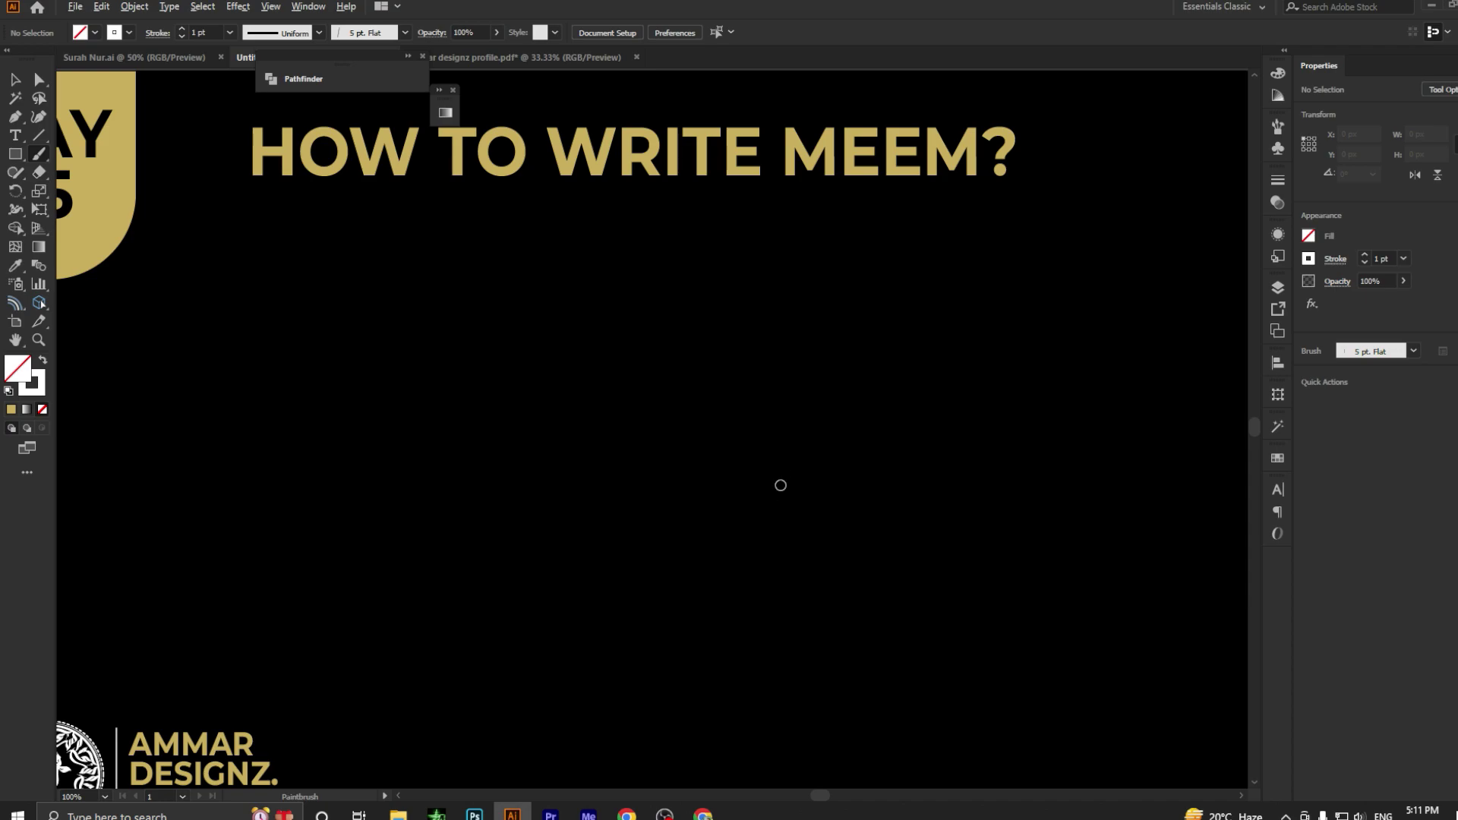
scroll(783, 482, down, 1)
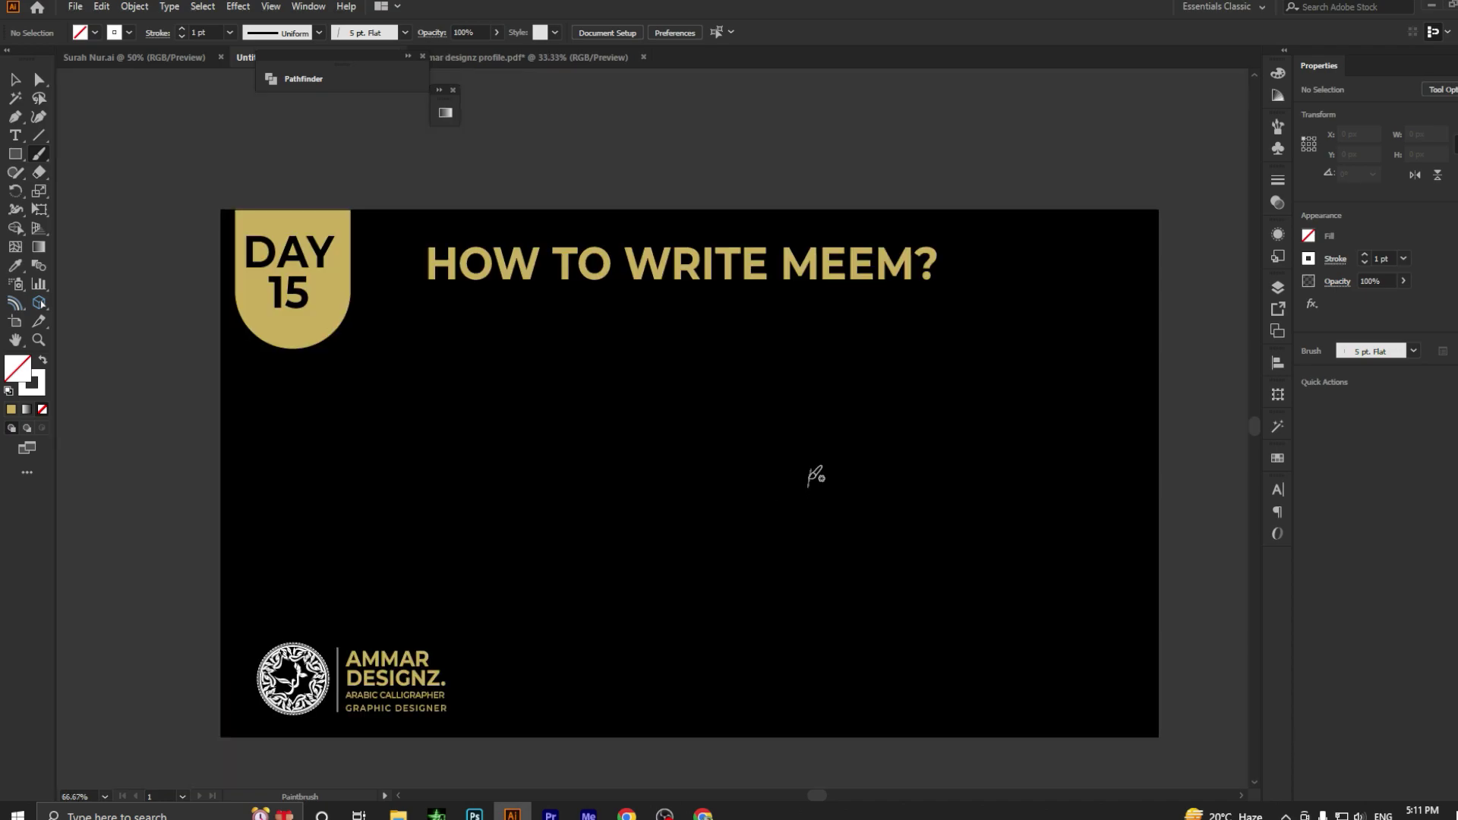
scroll(874, 475, up, 1)
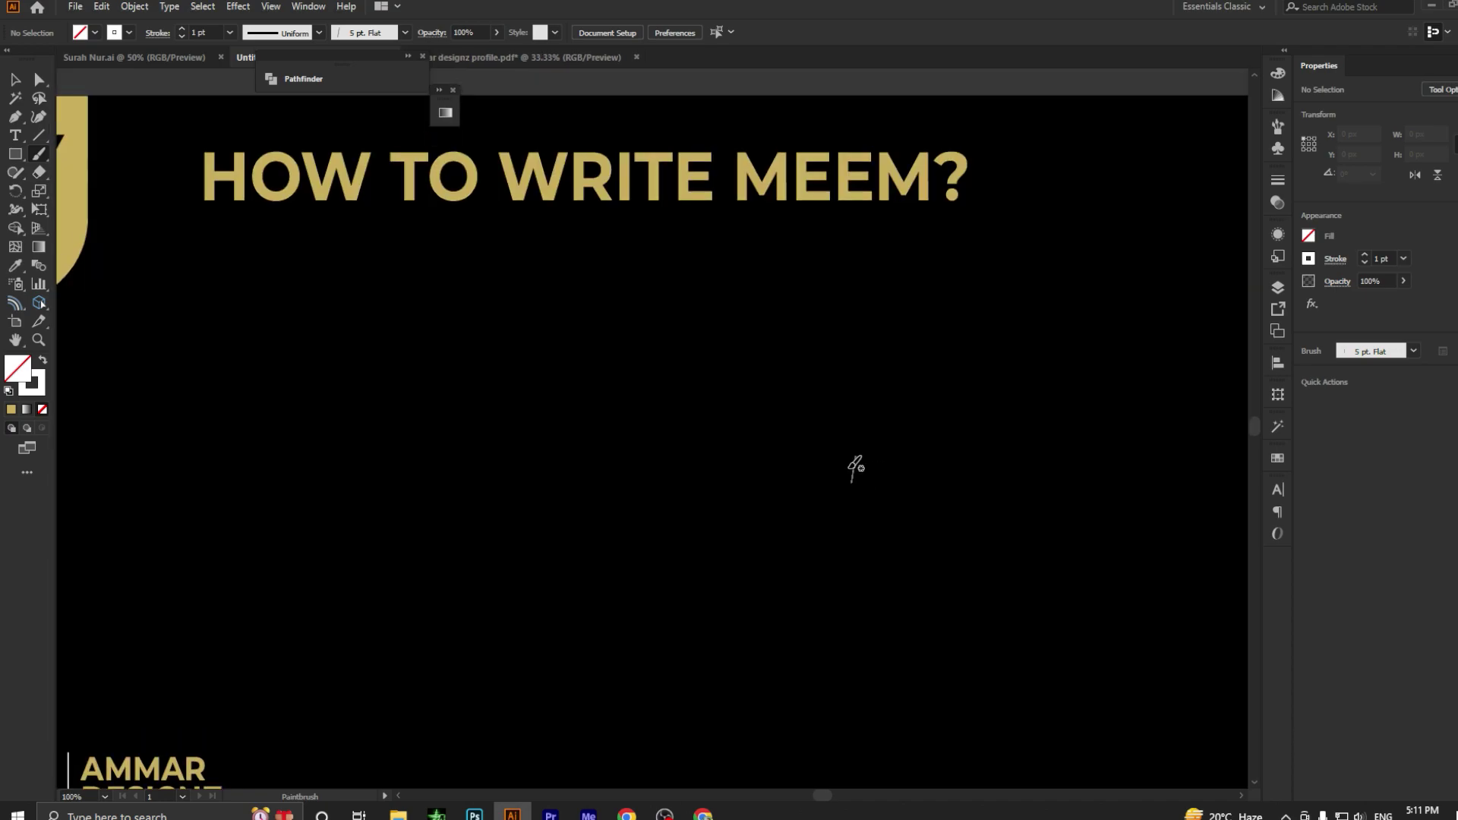
scroll(834, 468, down, 1)
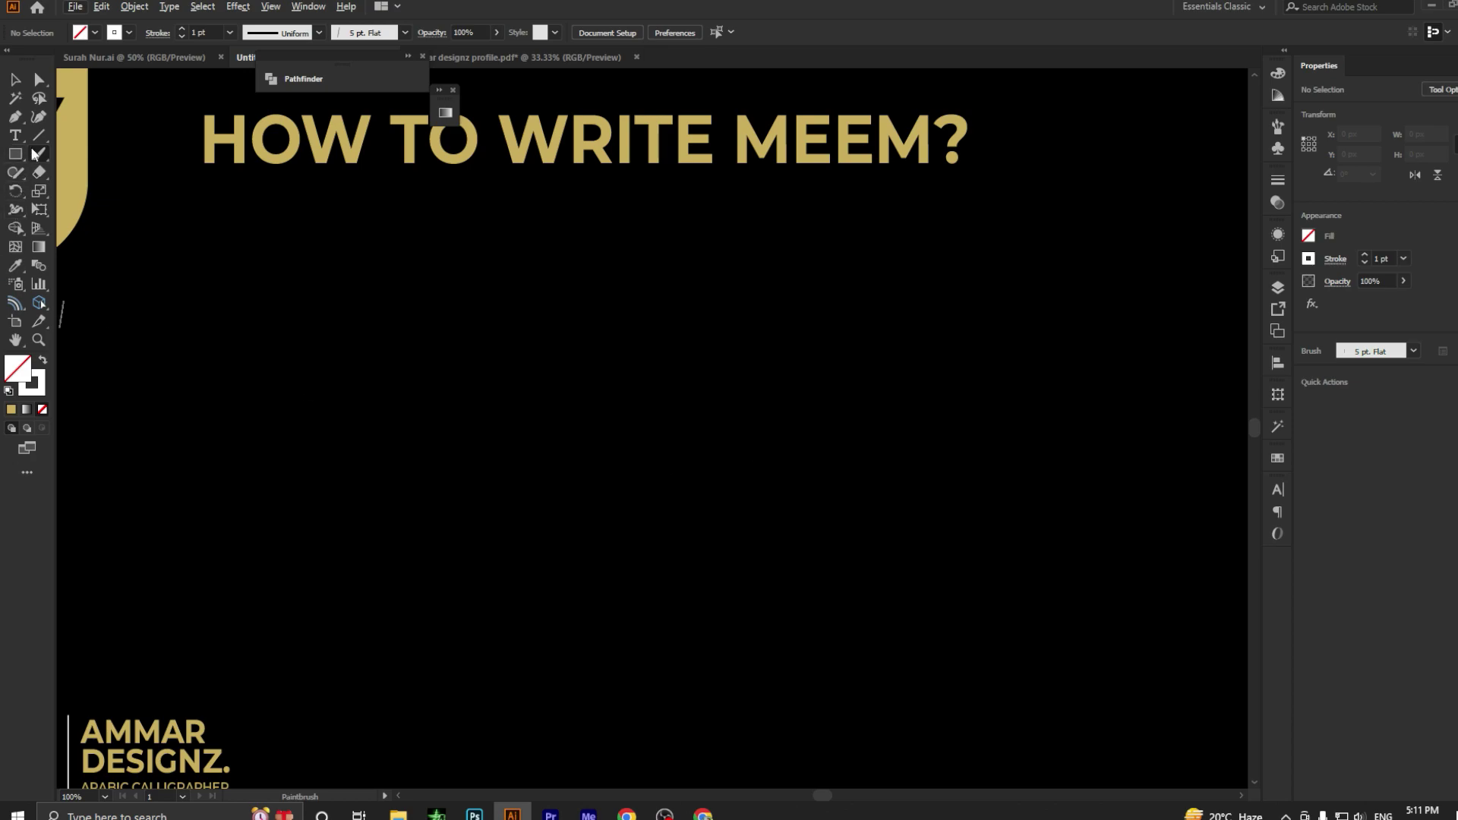
Draw a test diagonal Line Segment, then undo it.
key(backslash)
drag(922, 286, 761, 426)
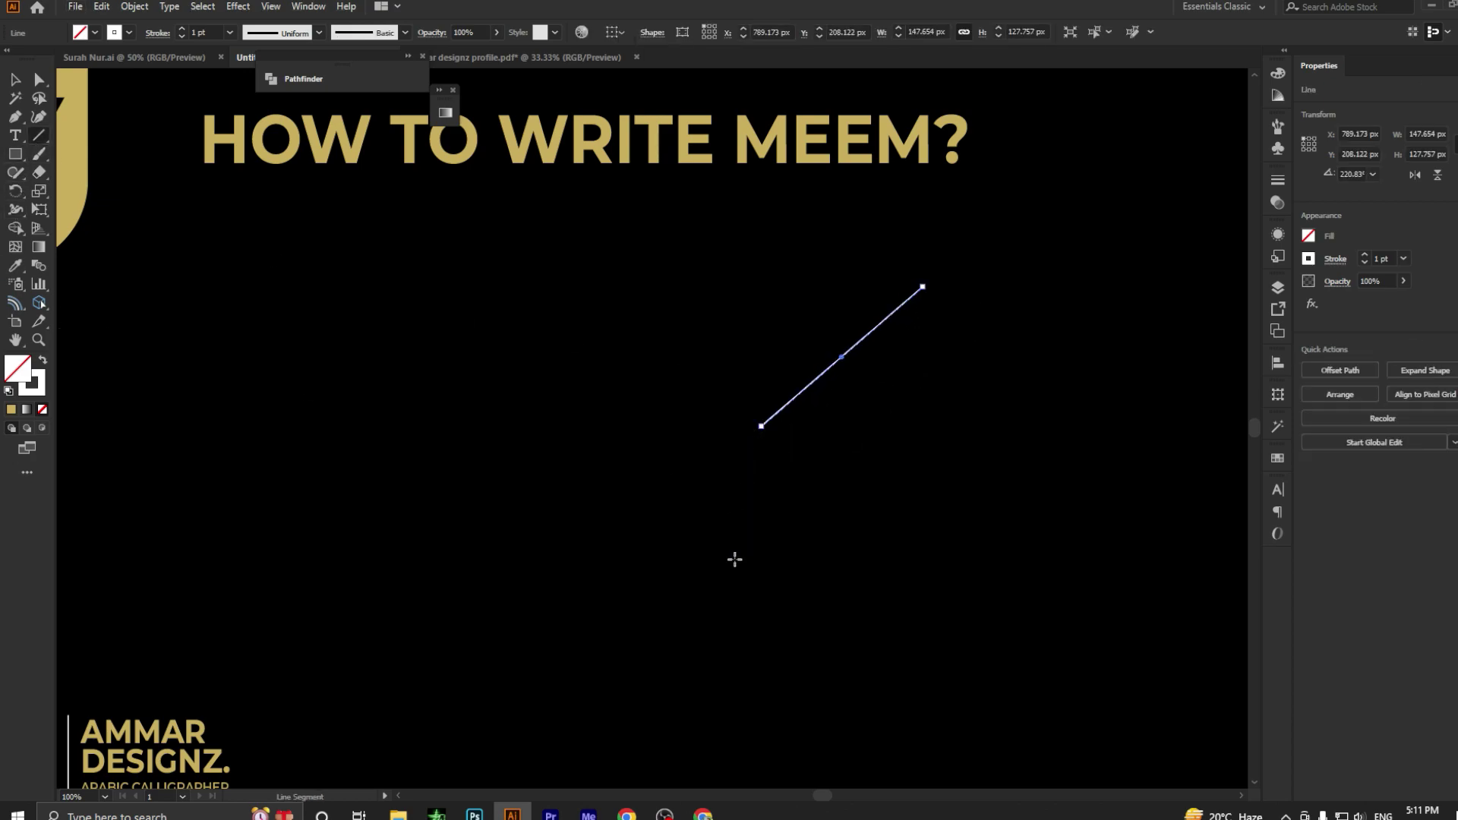
key(ctrl+z)
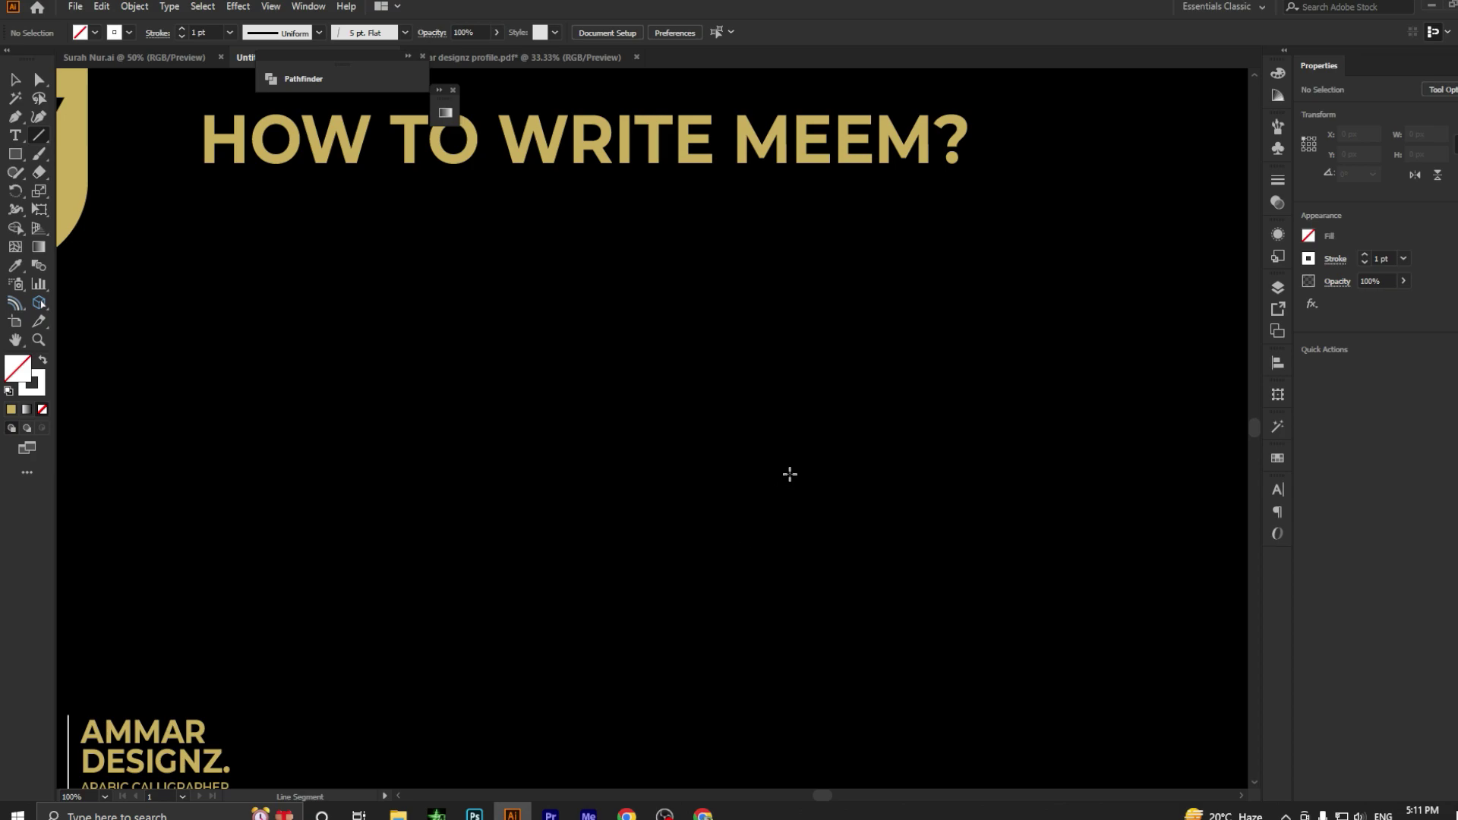
At 100% zoom, paint a Meem with an angled head and S-curved tail.
click(43, 157)
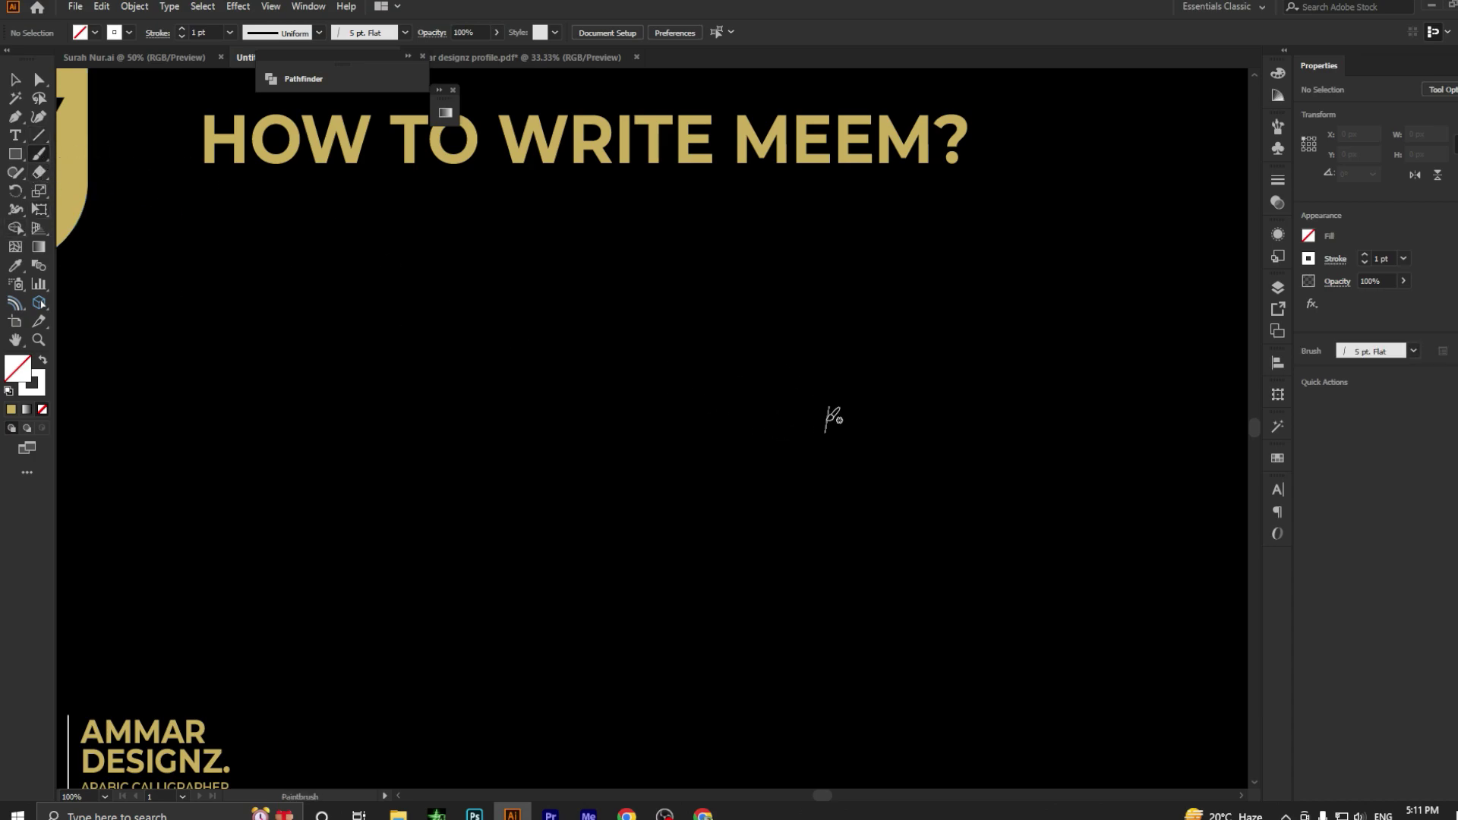
key(ctrl+plus)
key(ctrl+minus)
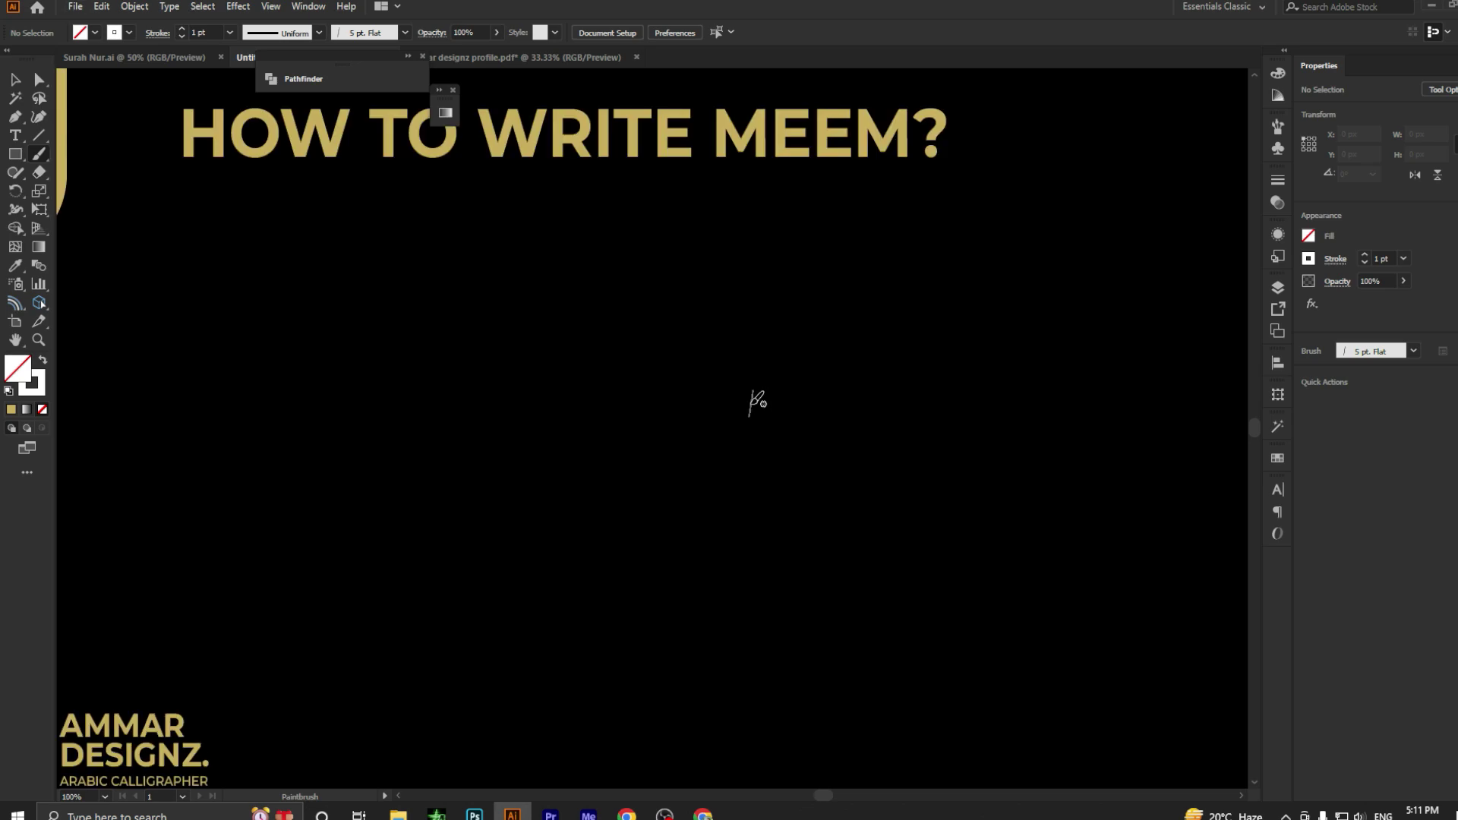
drag(754, 402, 787, 374)
mouse_move(776, 414)
mouse_down()
mouse_move(700, 501)
mouse_move(710, 538)
mouse_move(793, 604)
mouse_move(822, 672)
mouse_up()
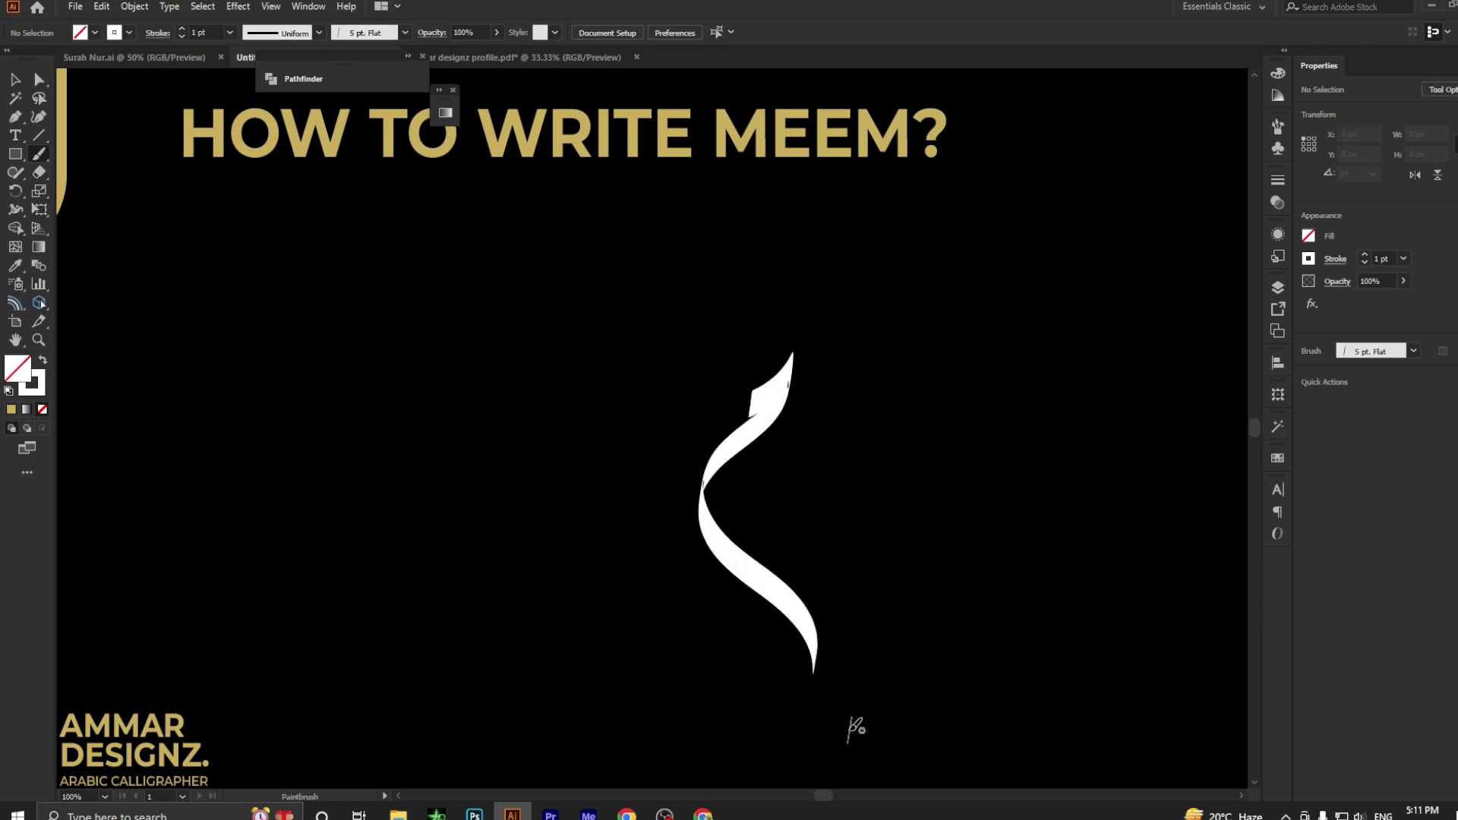
Drag the head anchor's handle with Direct Selection to close the dark notch.
key(a)
scroll(791, 414, up, 2)
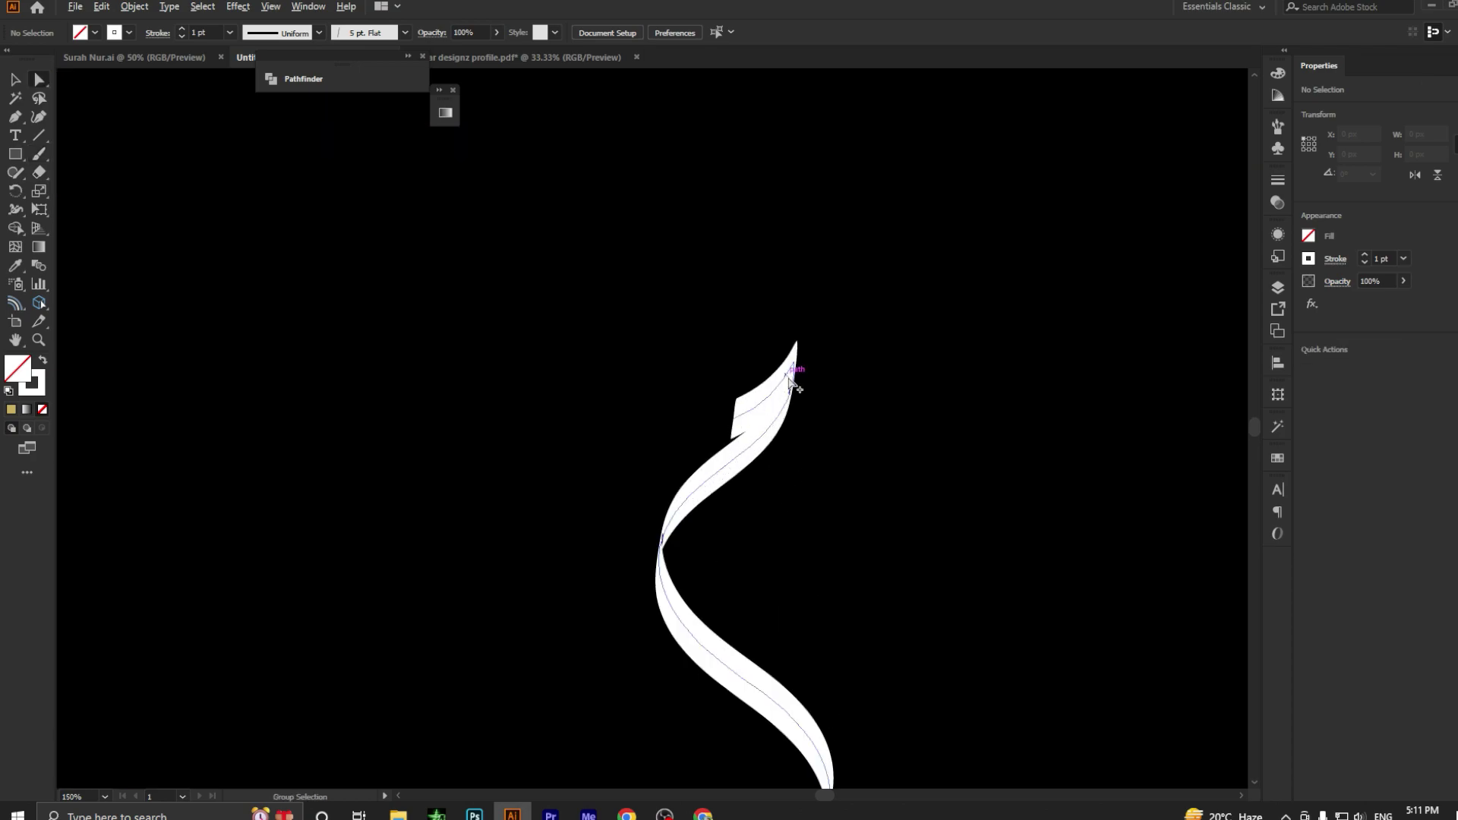
scroll(791, 412, up, 1)
click(790, 412)
scroll(807, 410, up, 2)
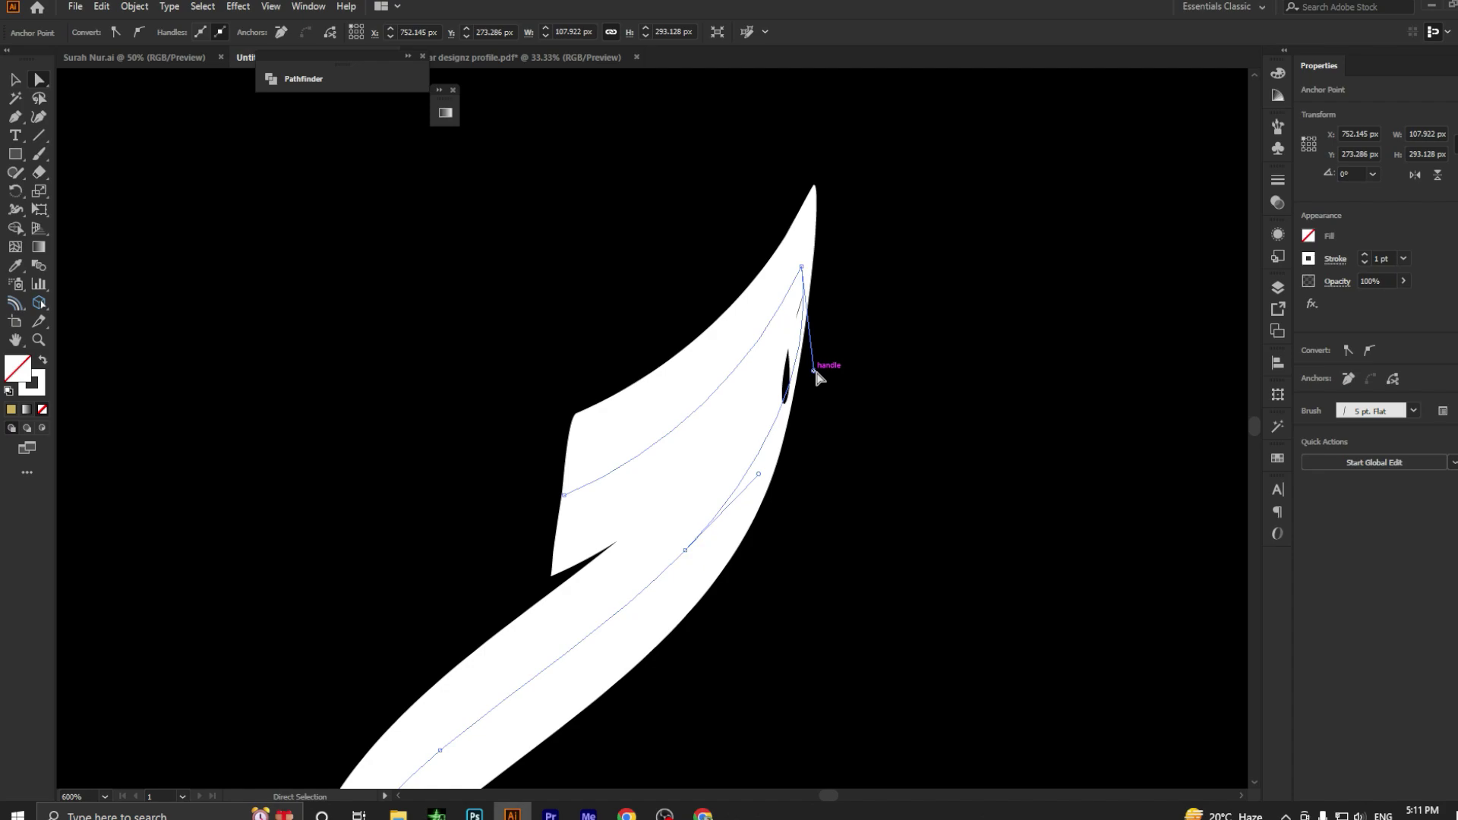
drag(815, 372, 807, 385)
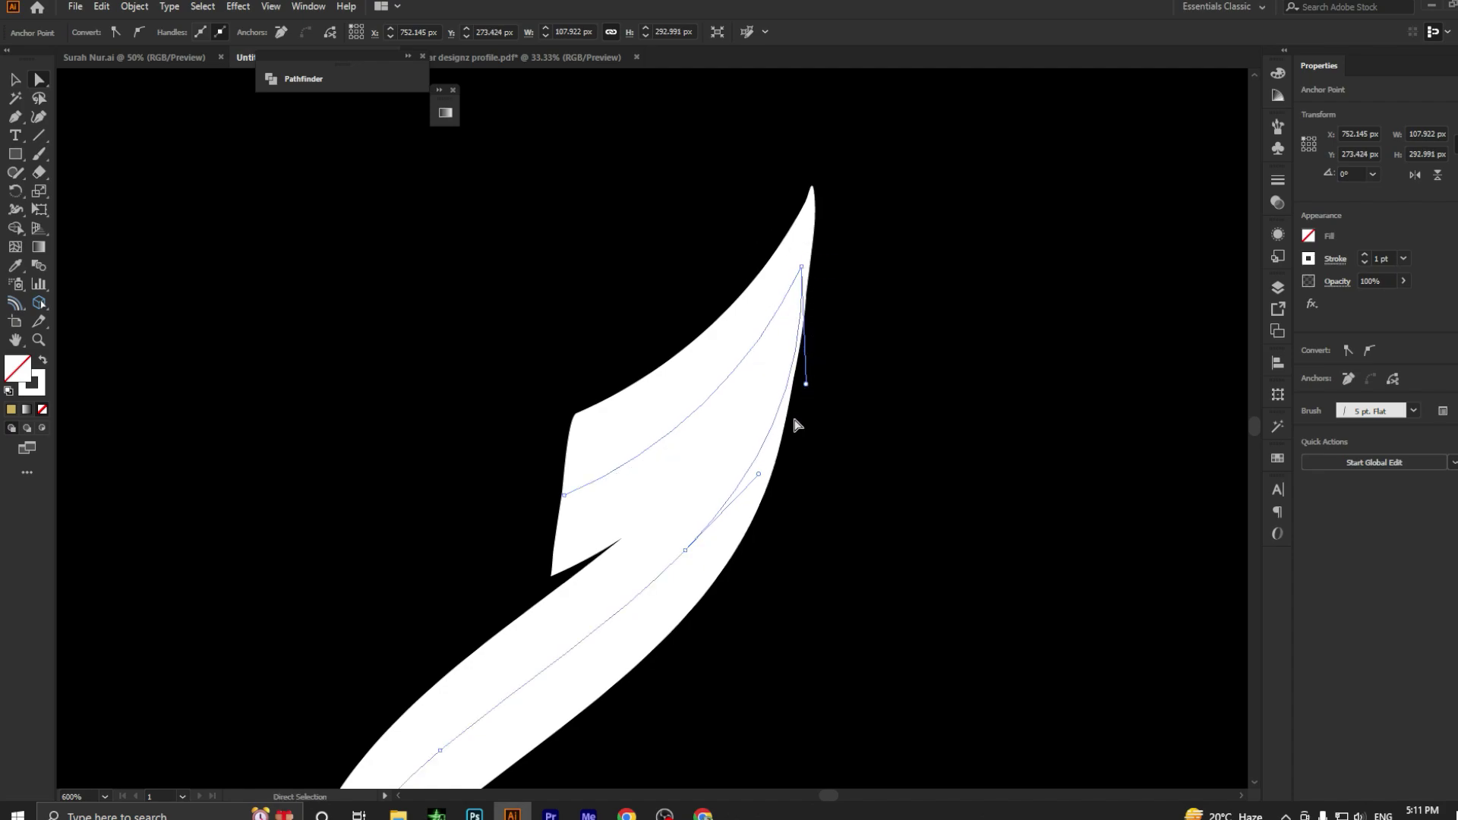
scroll(803, 385, down, 2)
scroll(511, 558, down, 5)
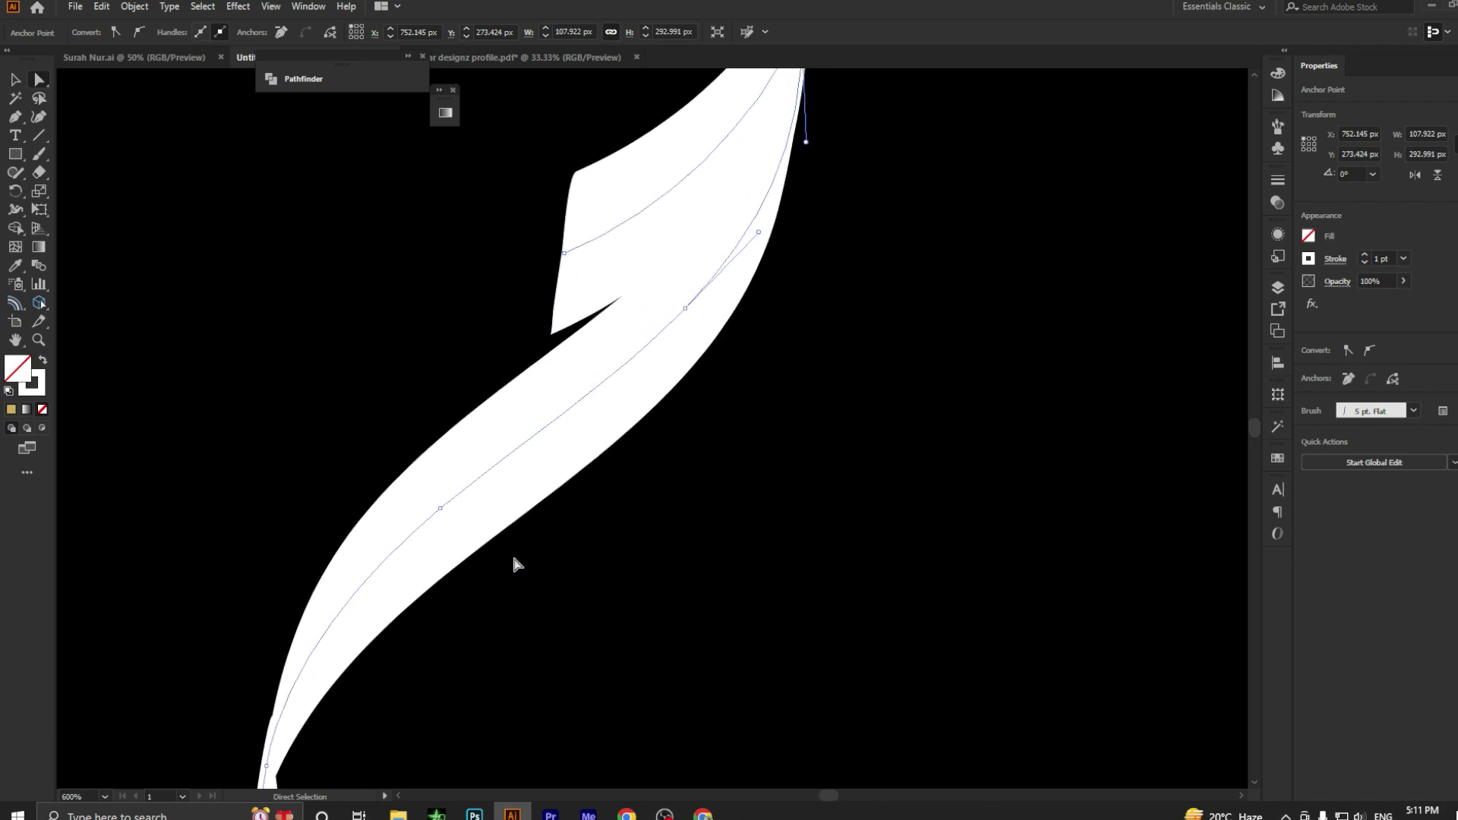
scroll(509, 566, down, 3)
scroll(509, 565, down, 3)
scroll(511, 563, down, 2)
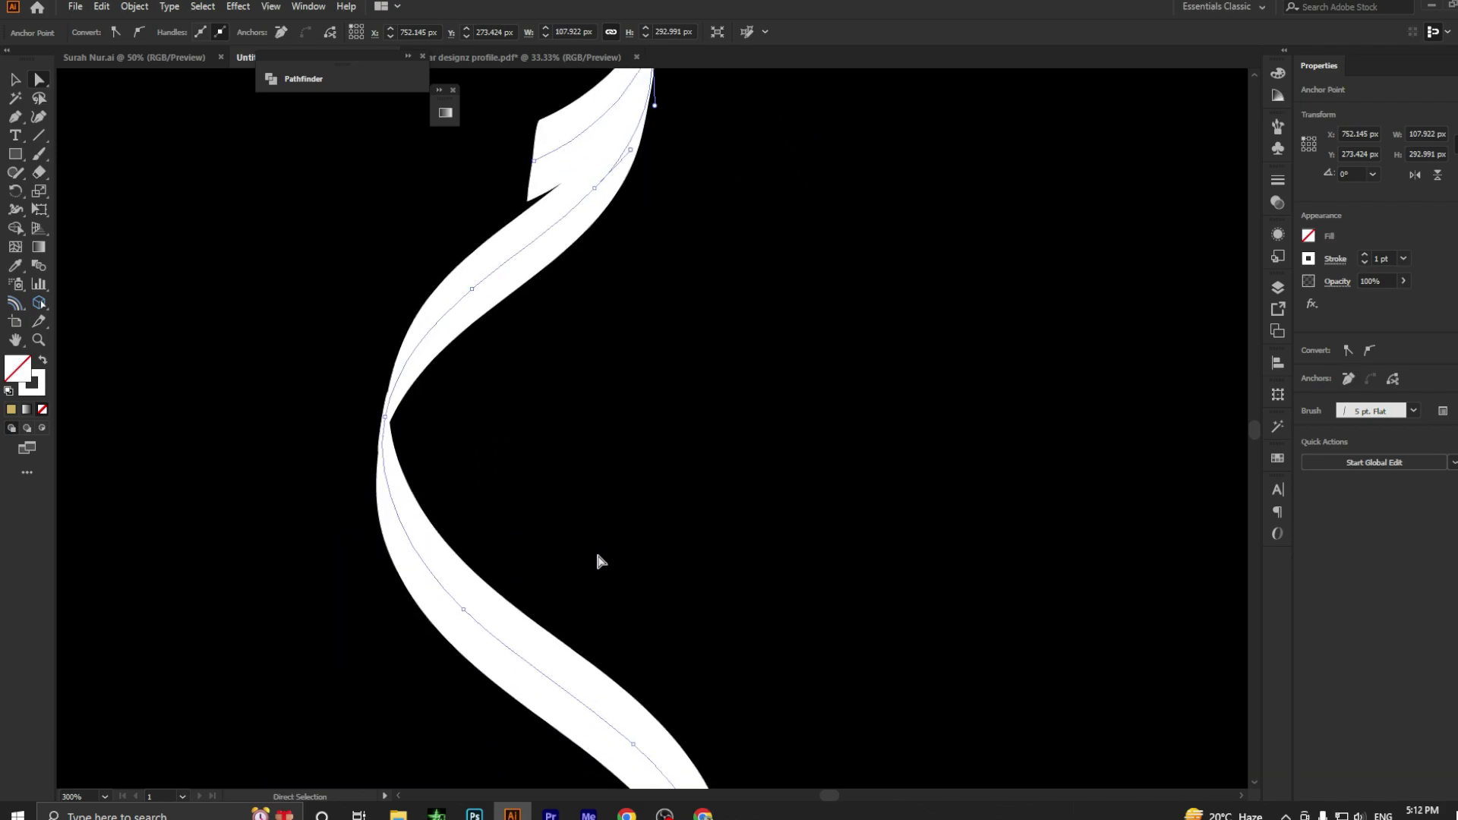
scroll(665, 558, down, 2)
scroll(665, 558, down, 2)
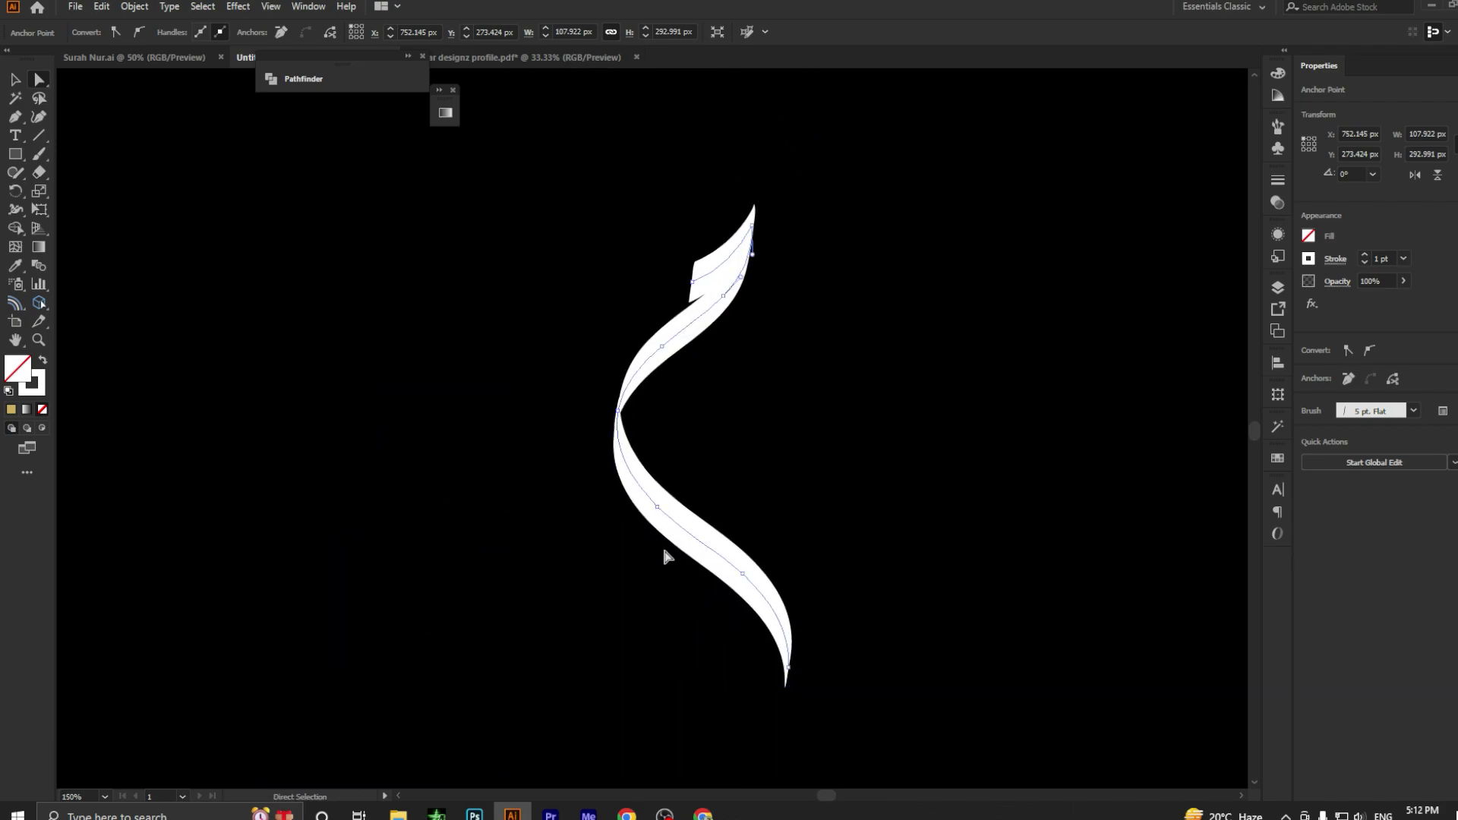
Move the Meem stroke about 41 px to the right.
click(15, 79)
click(362, 296)
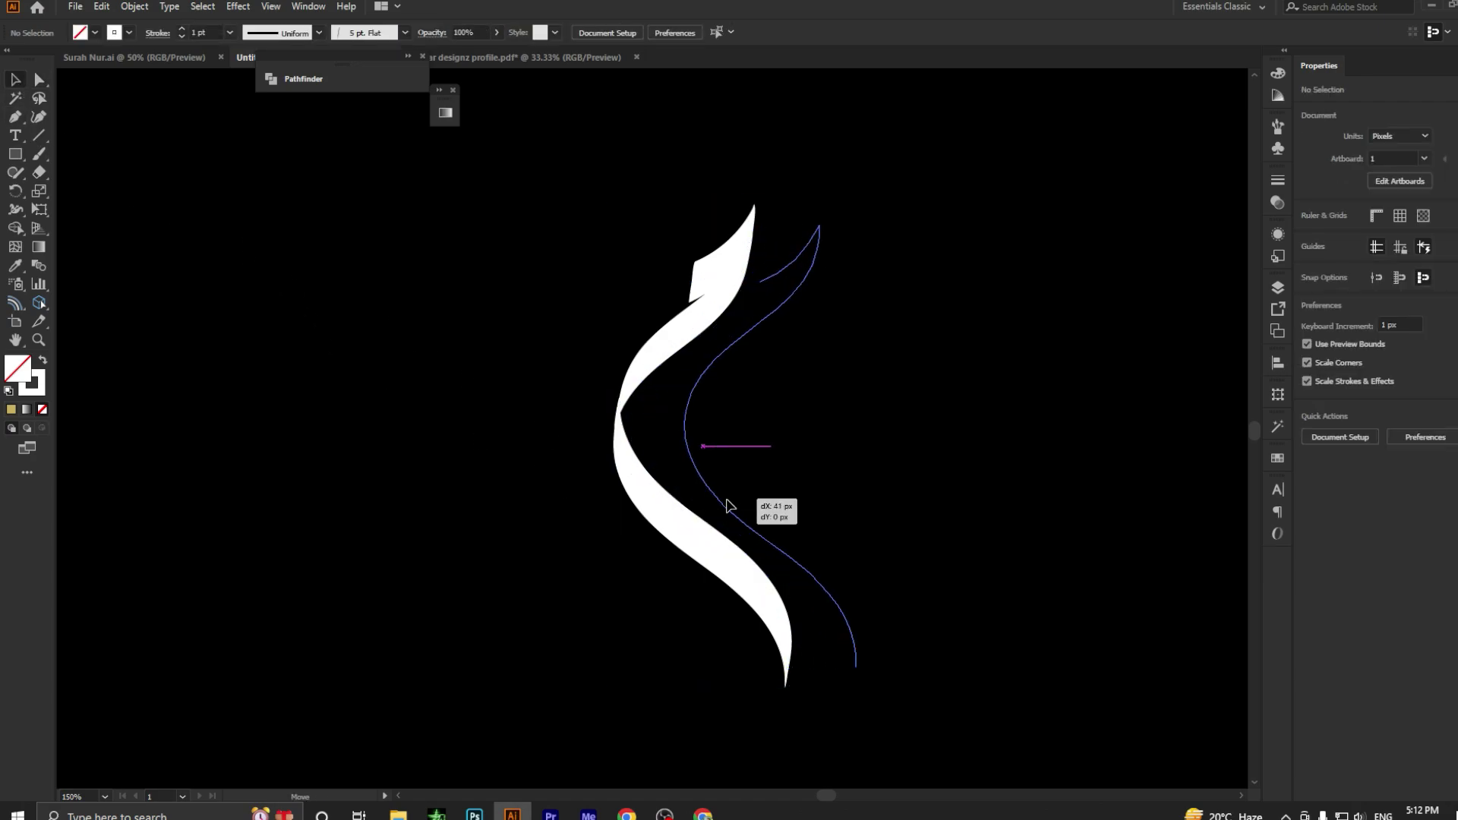
drag(659, 504, 727, 505)
click(586, 499)
scroll(584, 499, down, 1)
scroll(623, 490, left, 2)
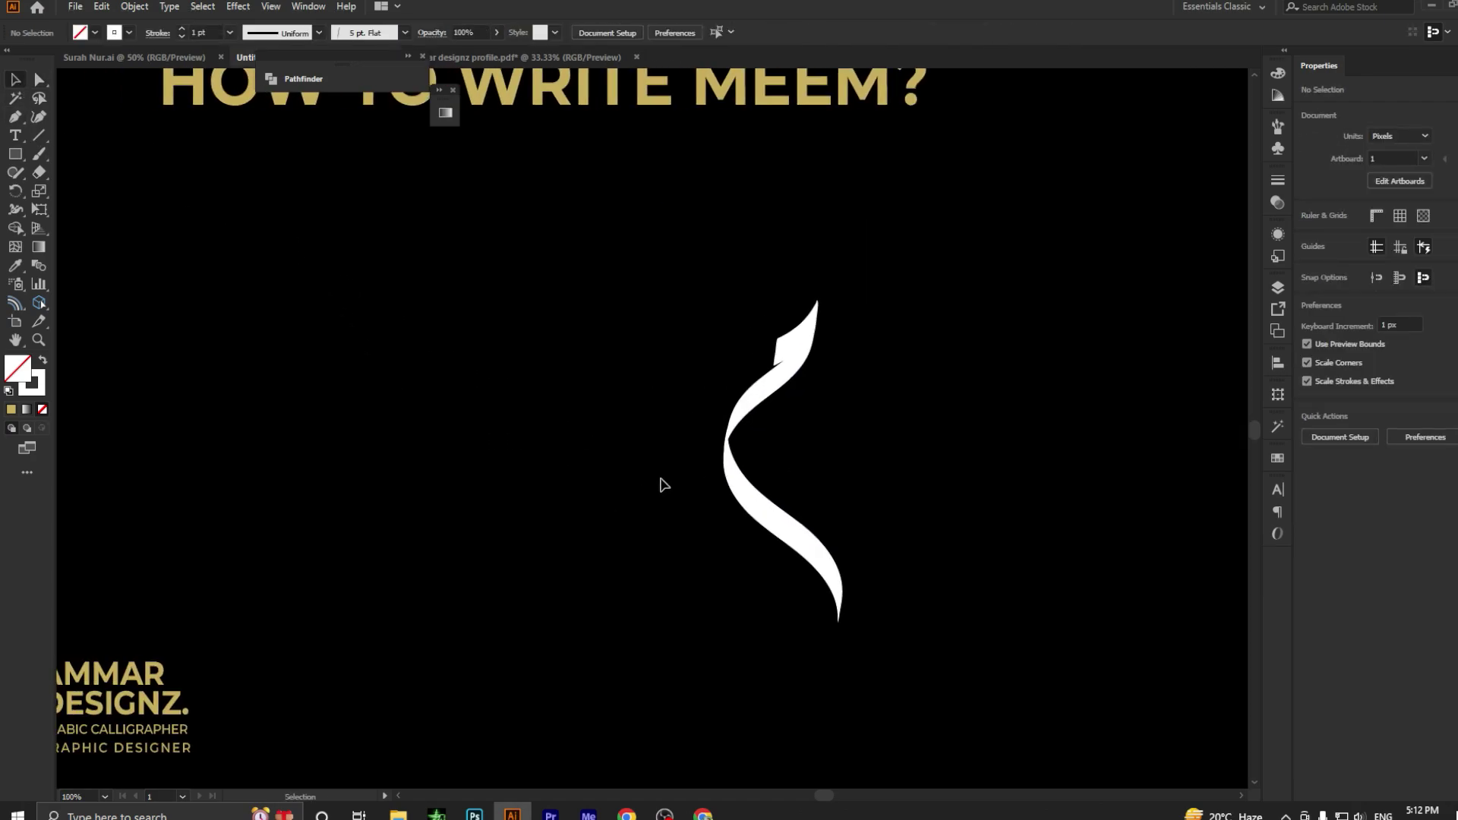
Paint a second Meem with an angled head and long curved tail.
click(38, 153)
scroll(625, 391, up, 1)
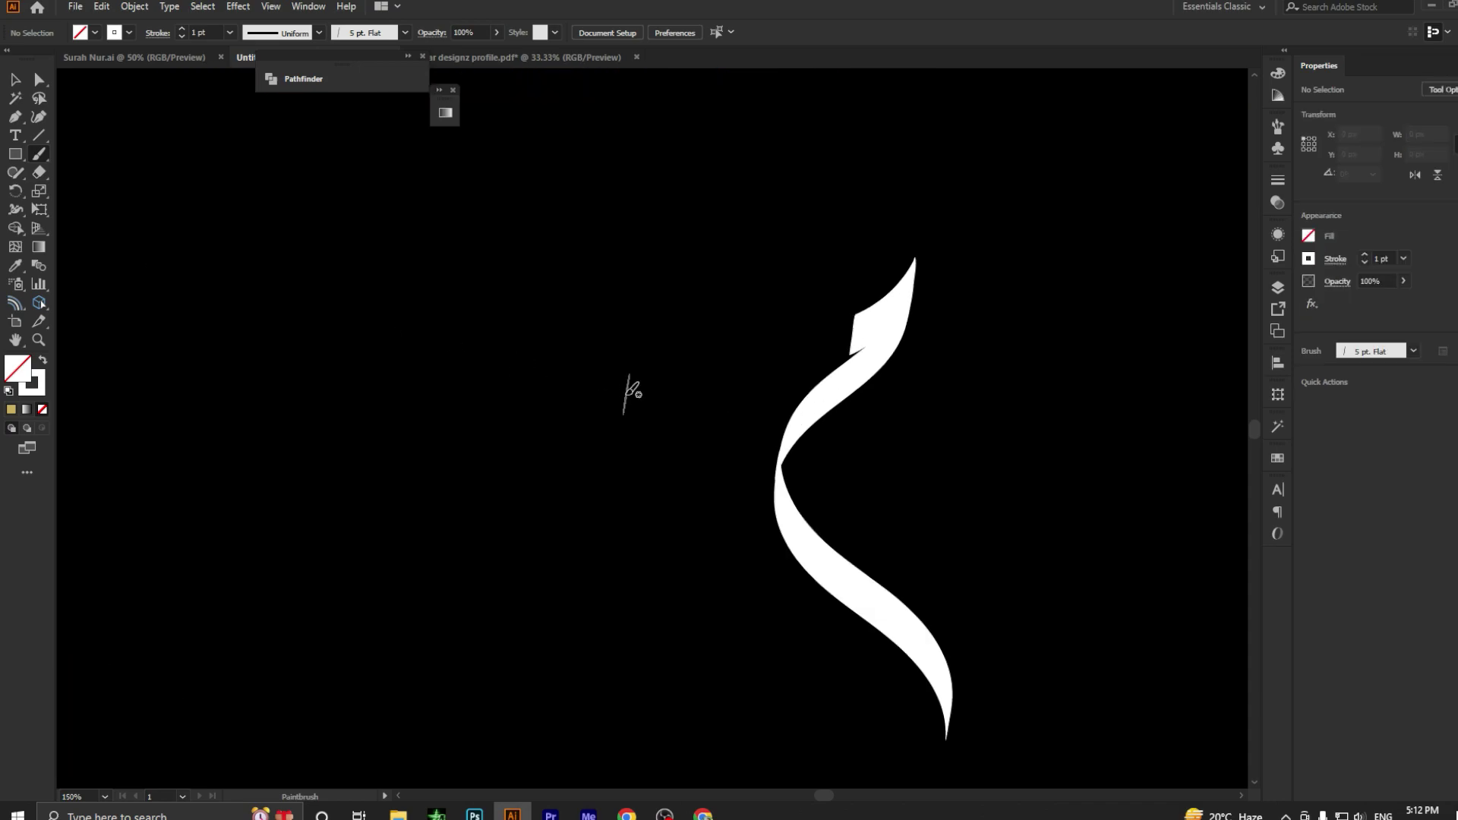
drag(627, 393, 691, 336)
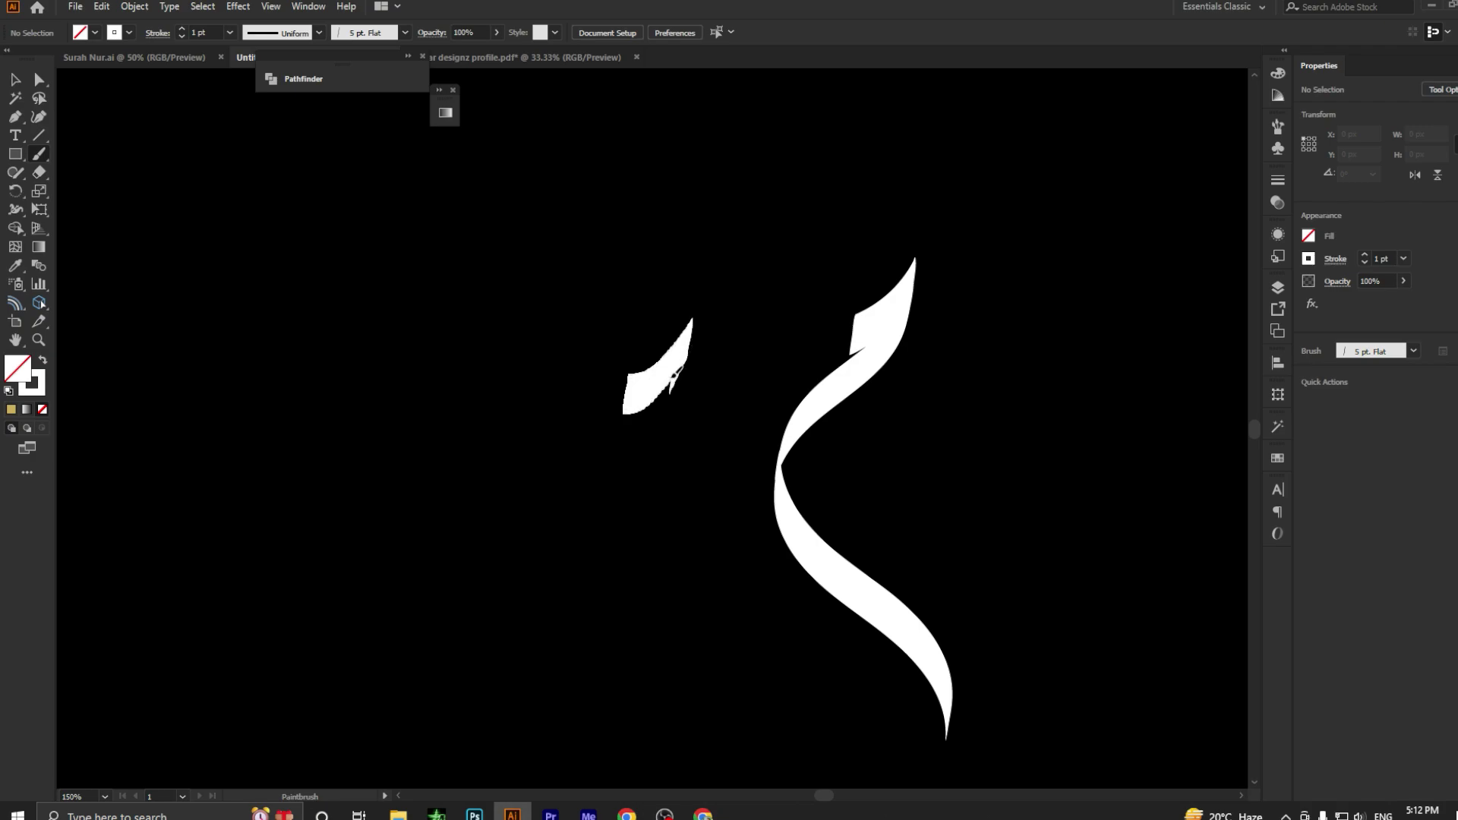
mouse_move(673, 376)
mouse_down()
mouse_move(587, 505)
mouse_move(723, 716)
mouse_move(726, 750)
mouse_up()
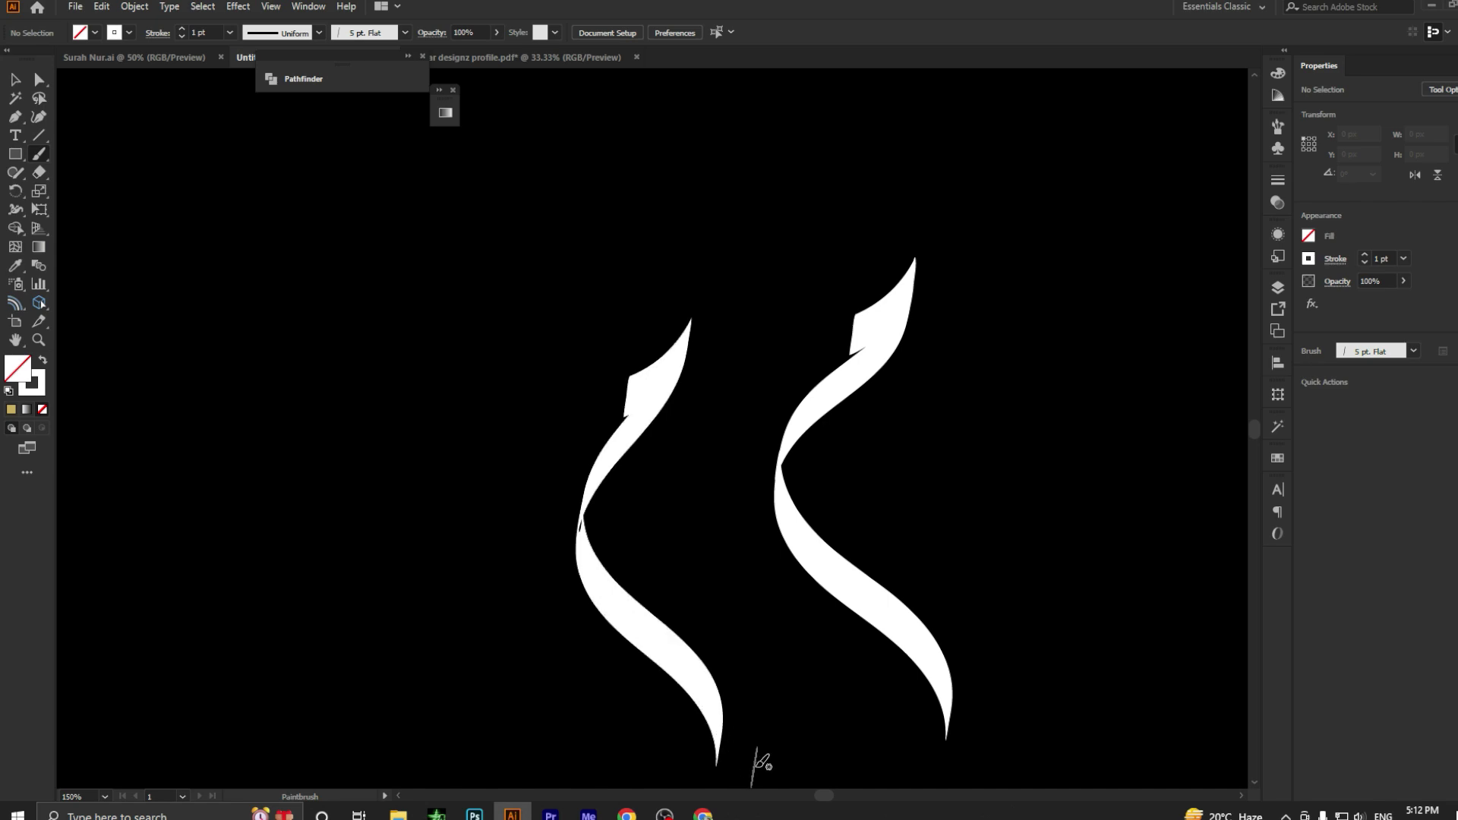
Paint a looped-tail Meem to the left of the two upright Meems.
scroll(747, 679, left, 1)
scroll(746, 679, left, 2)
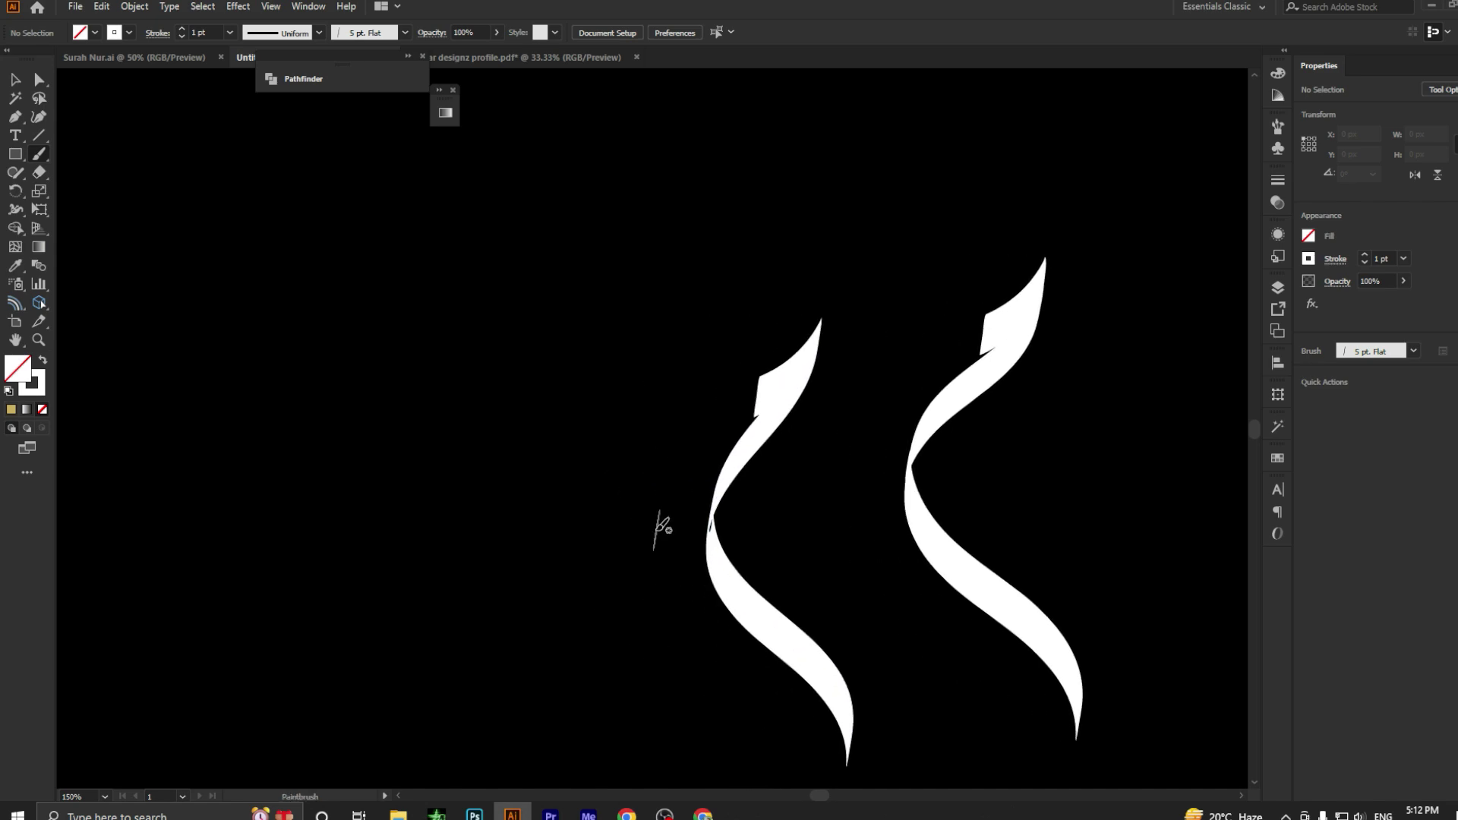
scroll(646, 535, left, 2)
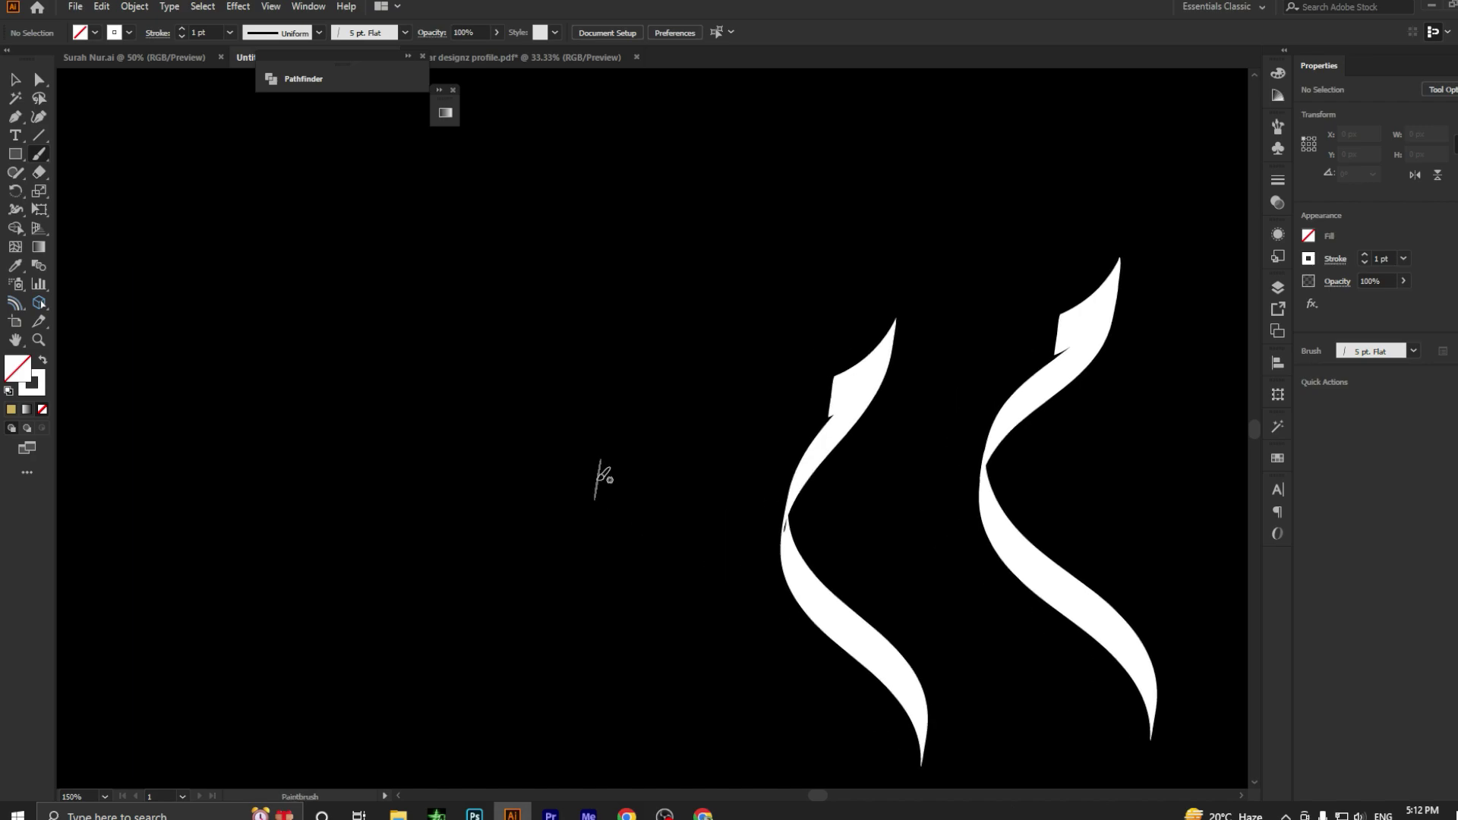
scroll(600, 478, down, 1)
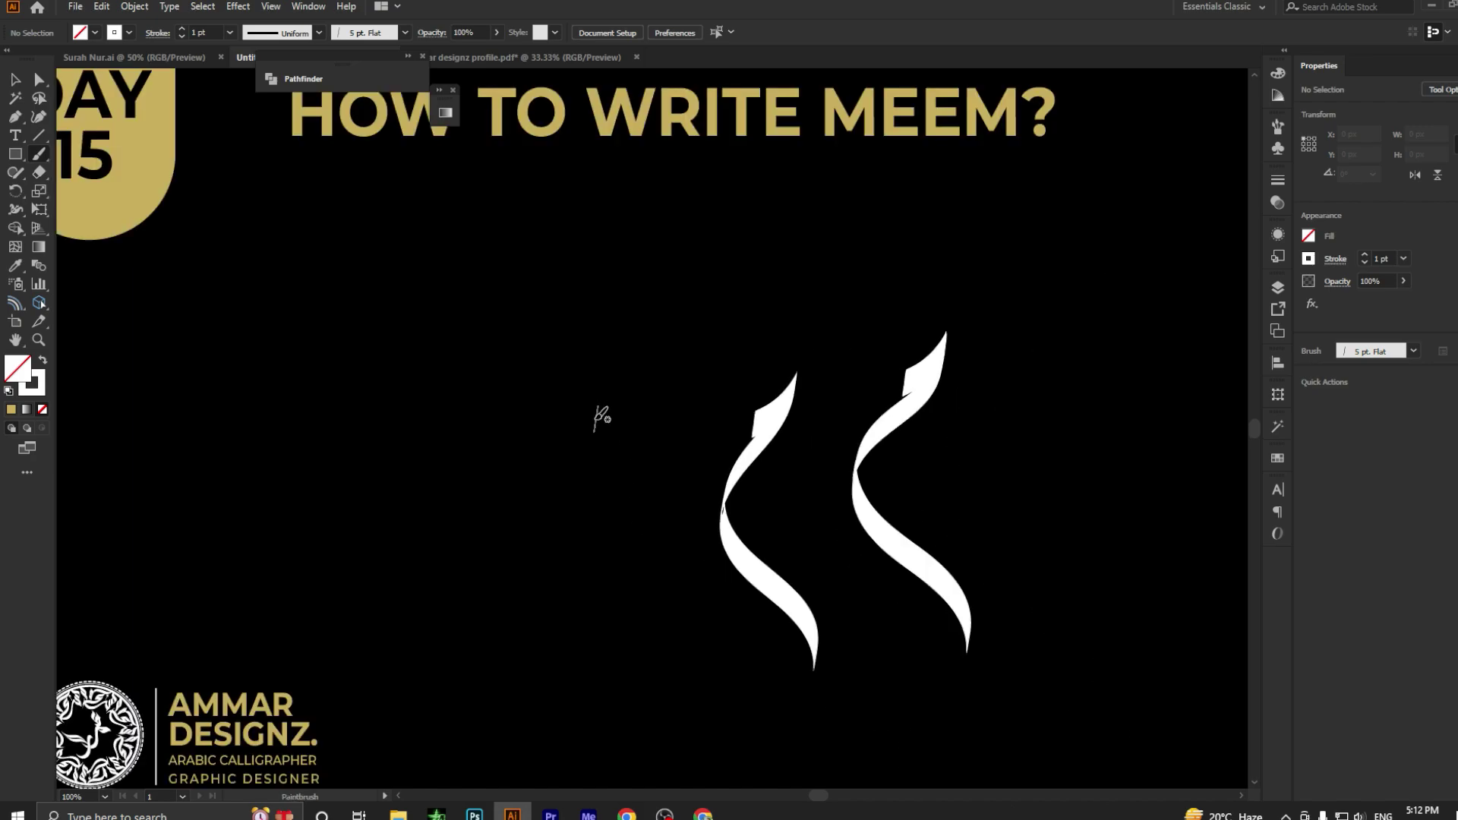
scroll(595, 427, up, 1)
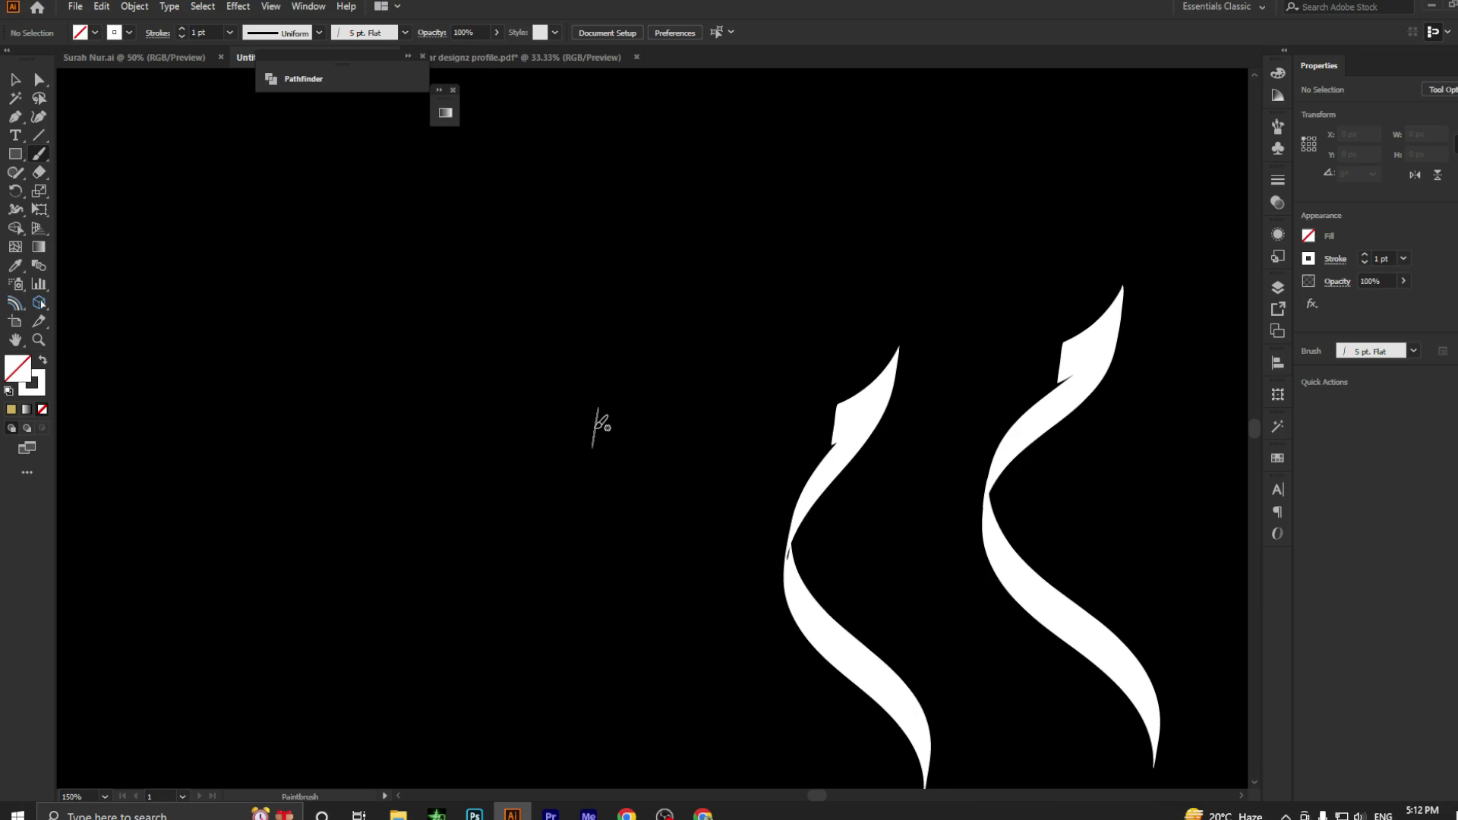
mouse_move(593, 446)
mouse_down()
mouse_move(657, 375)
mouse_move(501, 517)
mouse_move(446, 489)
mouse_move(417, 439)
mouse_move(472, 335)
mouse_move(613, 272)
mouse_move(681, 208)
mouse_move(710, 136)
mouse_up()
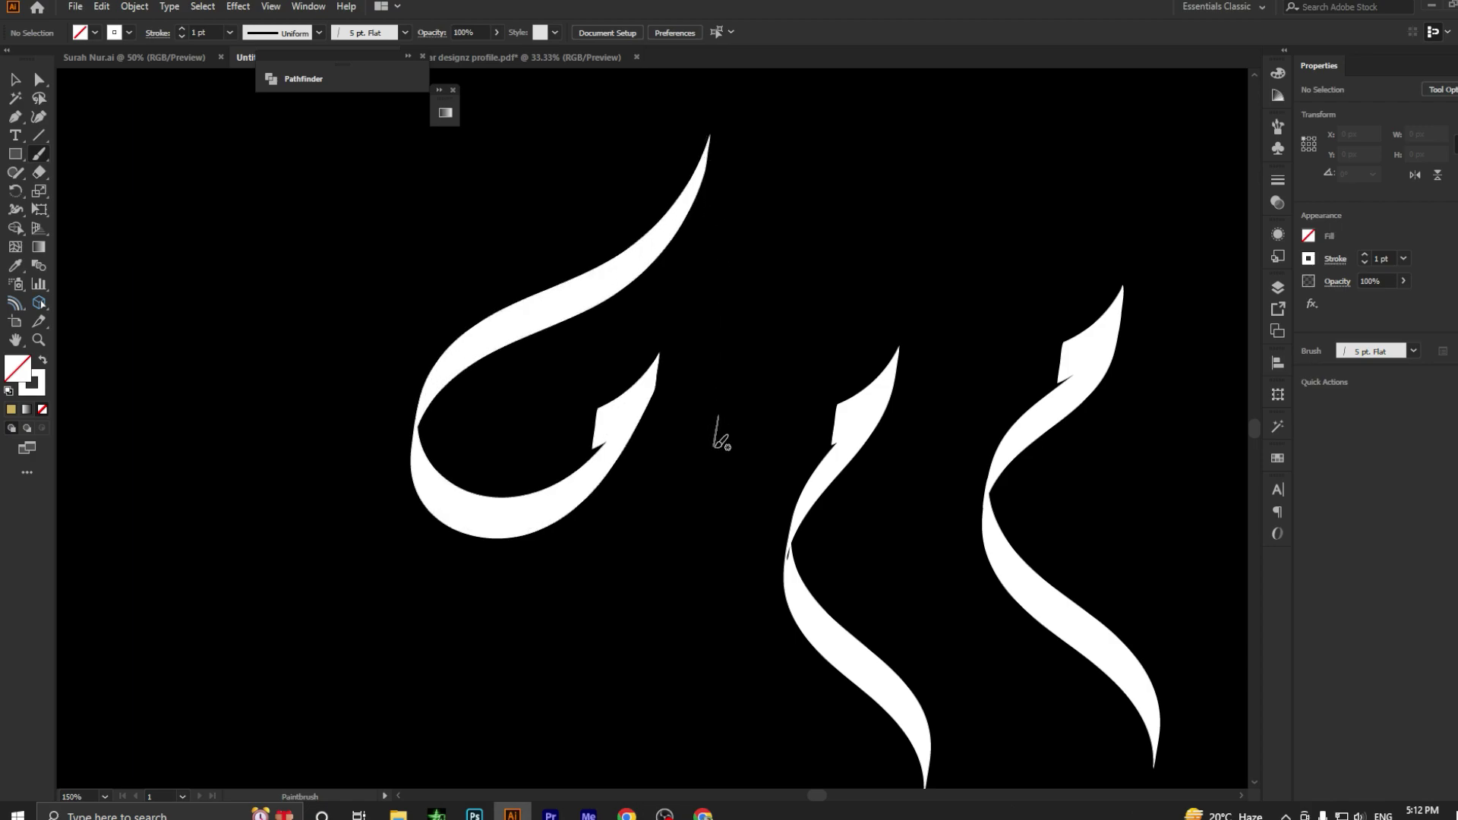
scroll(599, 456, left, 2)
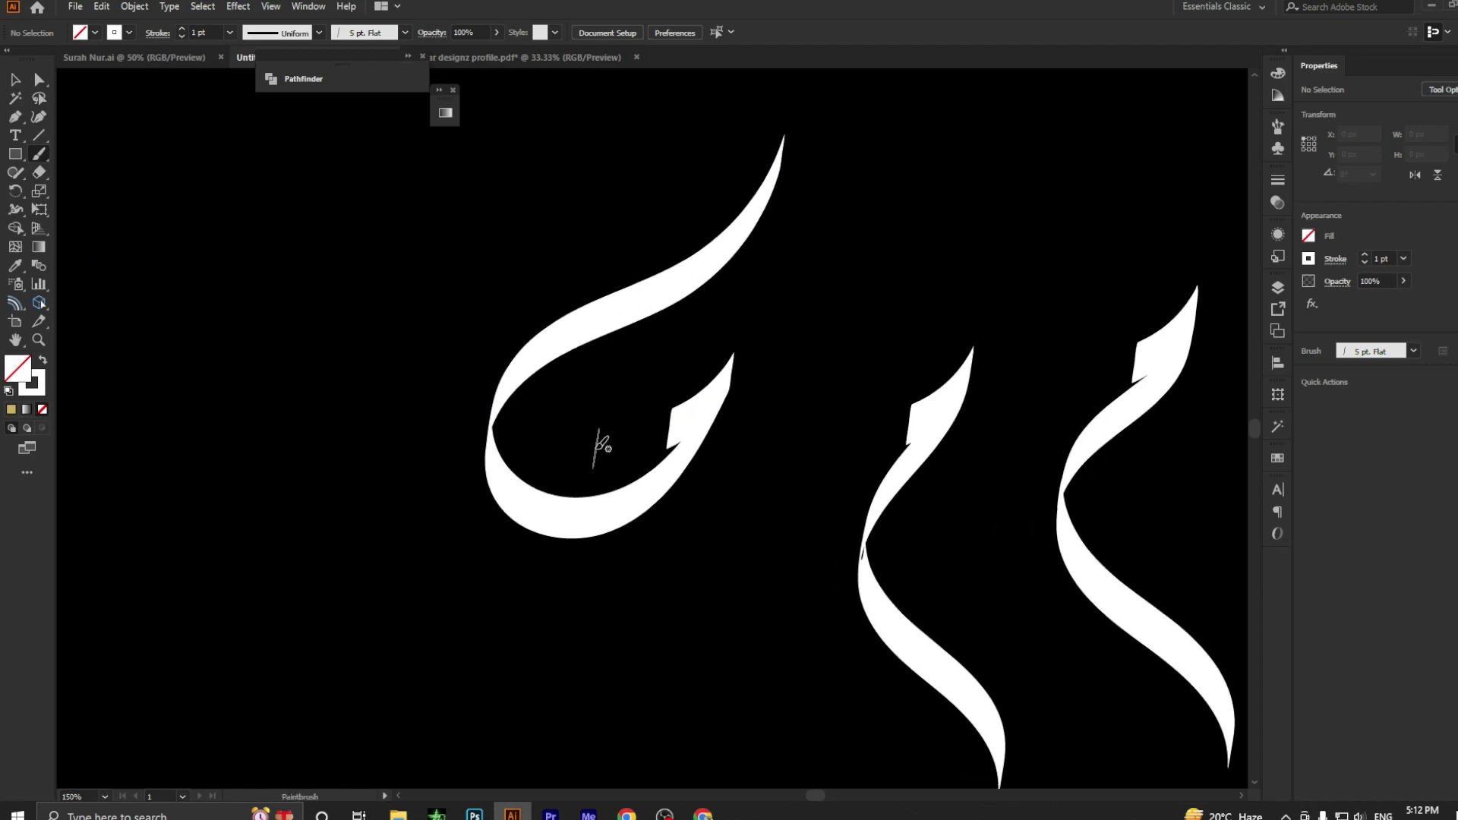
scroll(690, 441, down, 1)
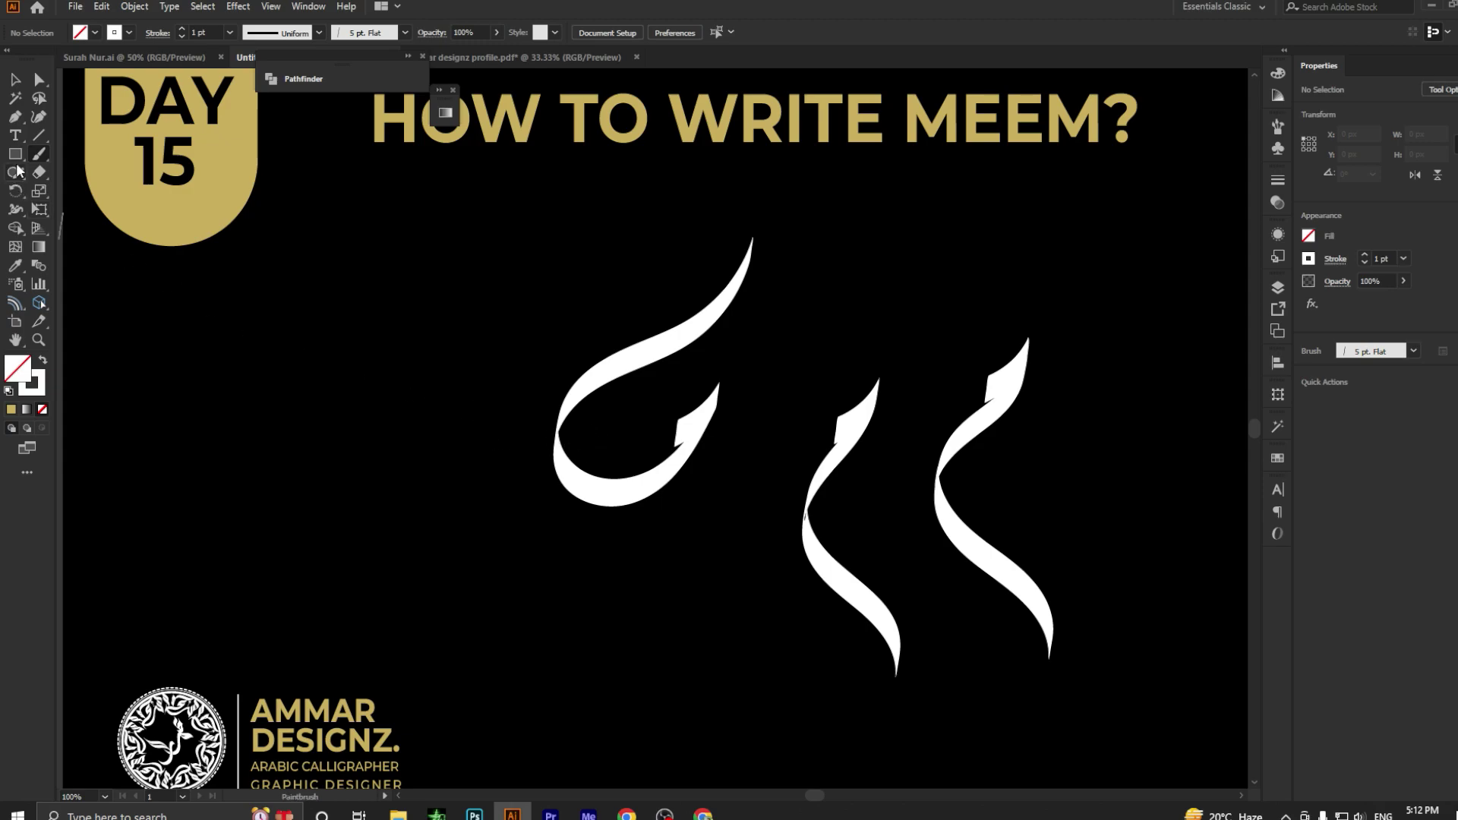
Type a م label in Adobe Arabic beside the looped Meem.
click(15, 137)
click(505, 433)
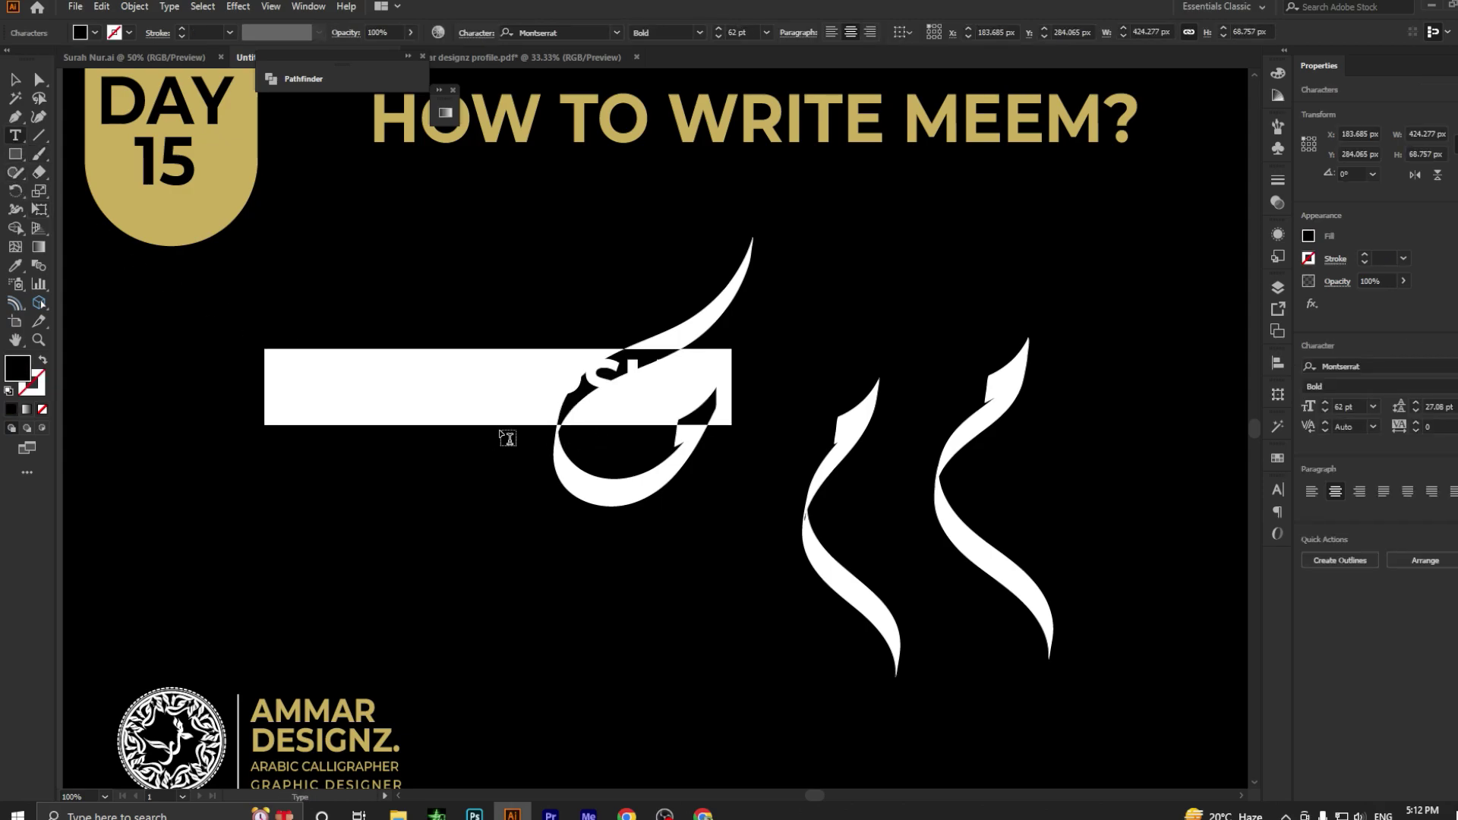
key(BackSpace)
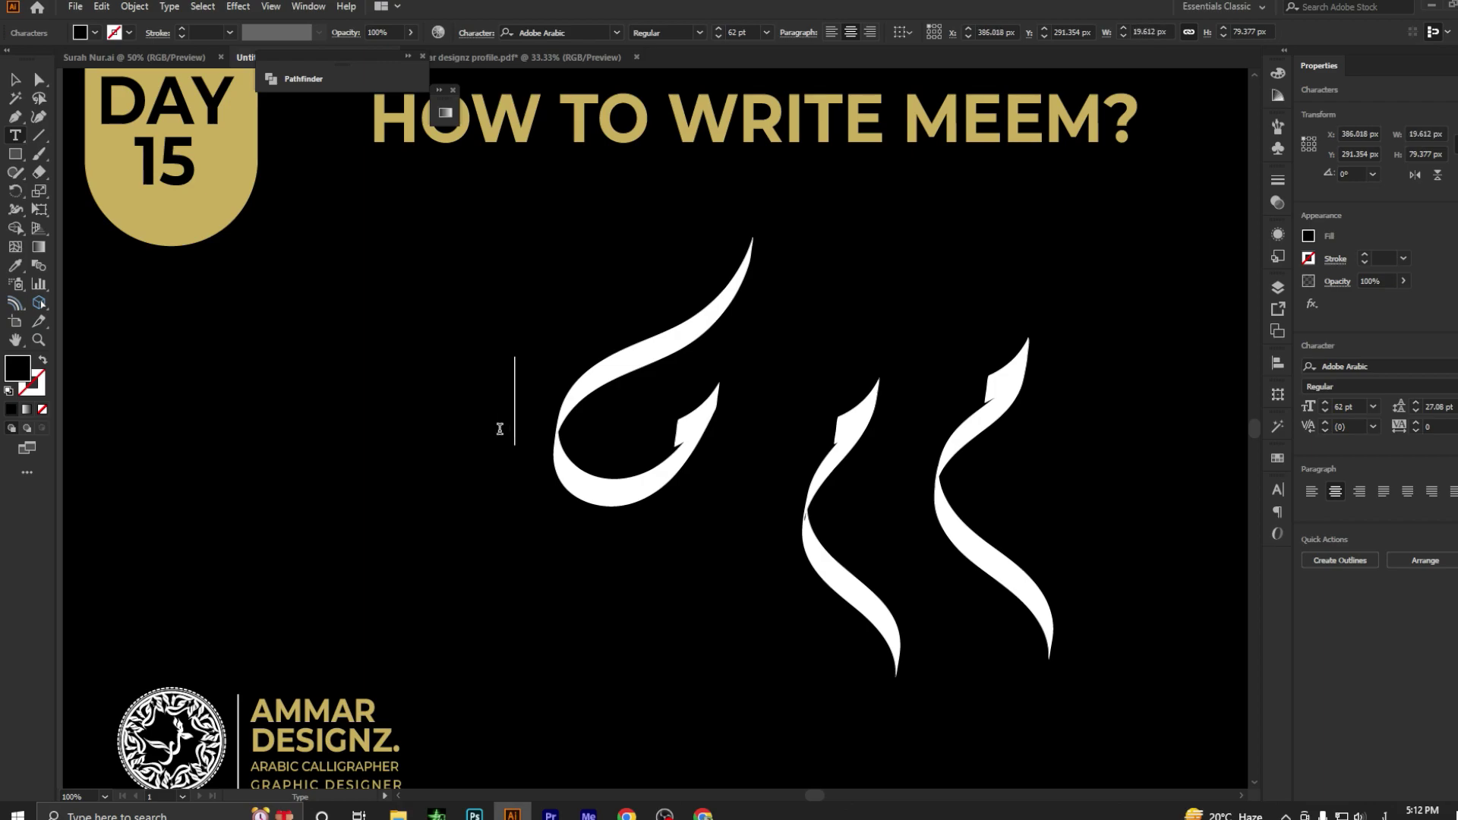
text(م)
key(ctrl+a)
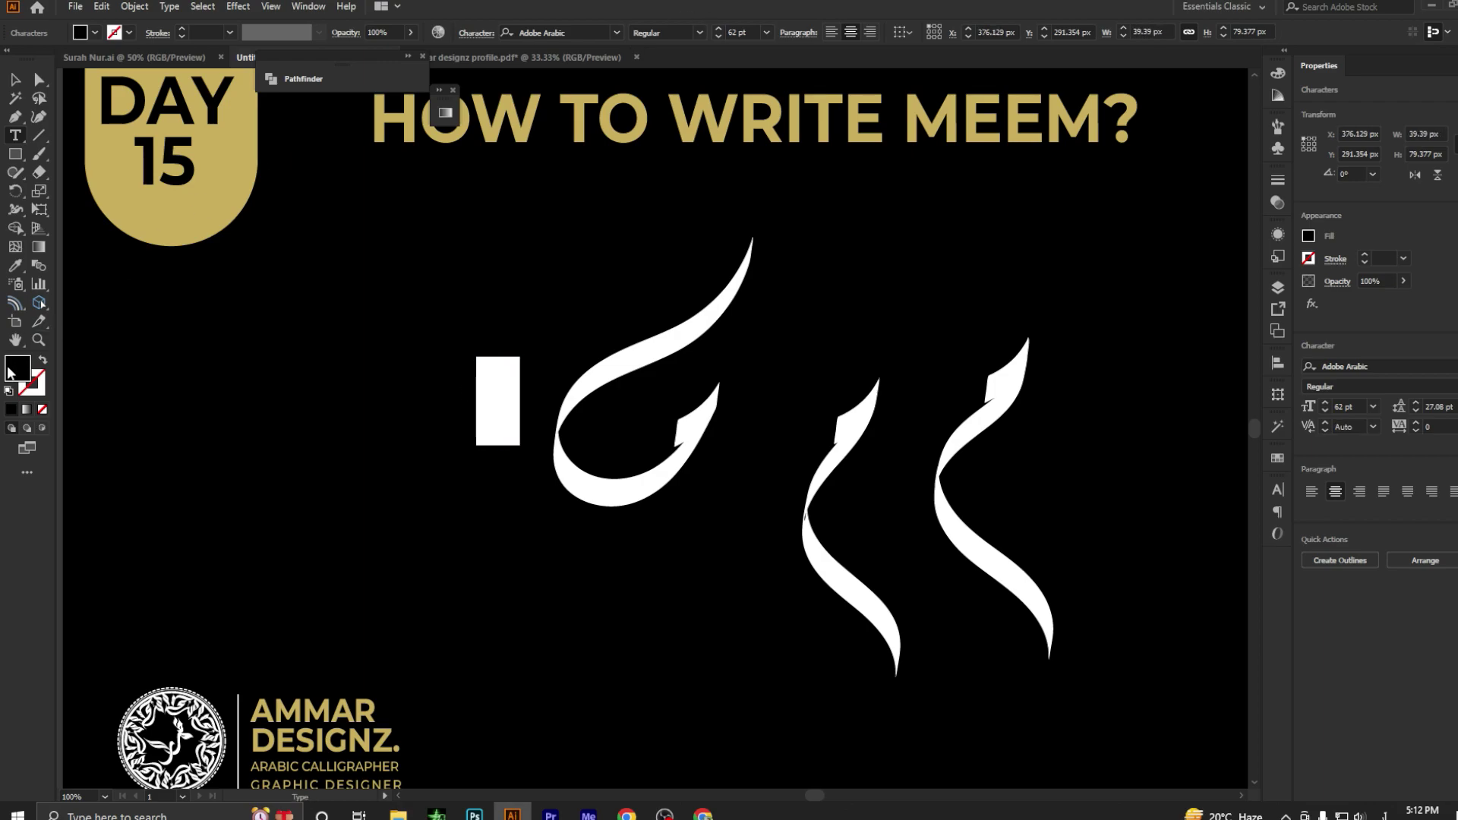
double_click(17, 368)
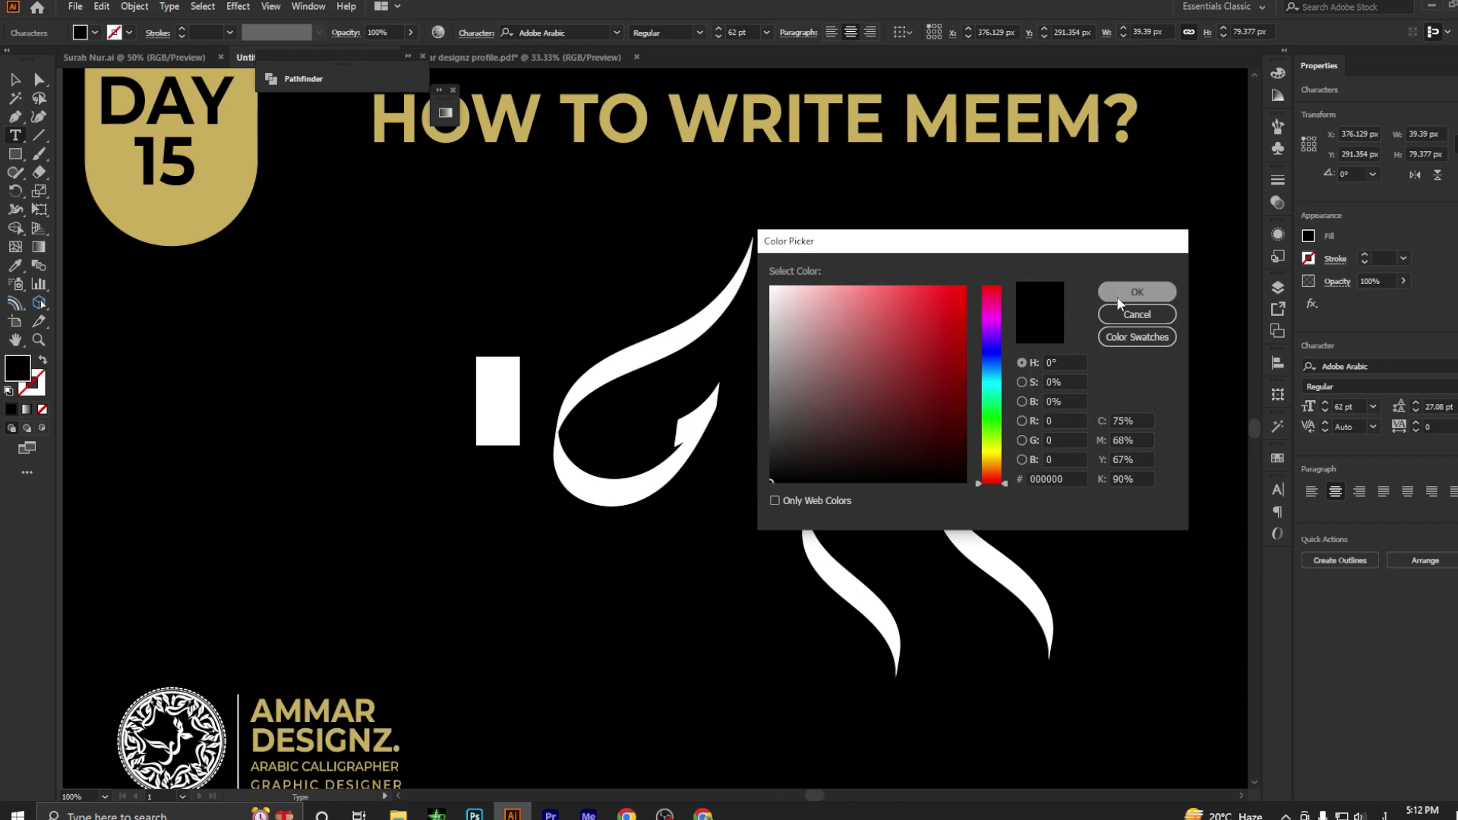
click(1106, 294)
click(15, 80)
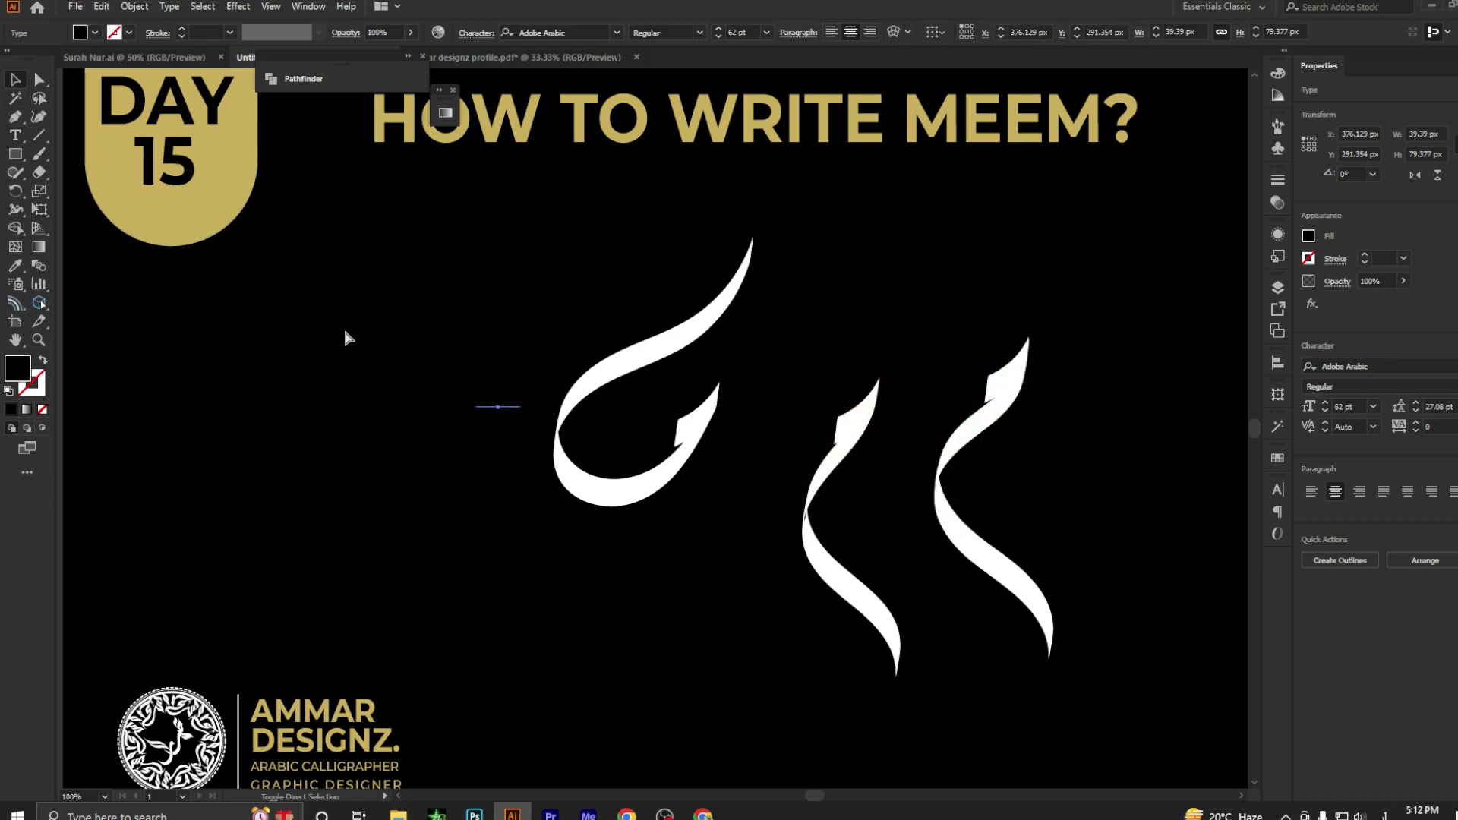
Make the label's fill white and move it into the looped Meem's bowl.
double_click(495, 401)
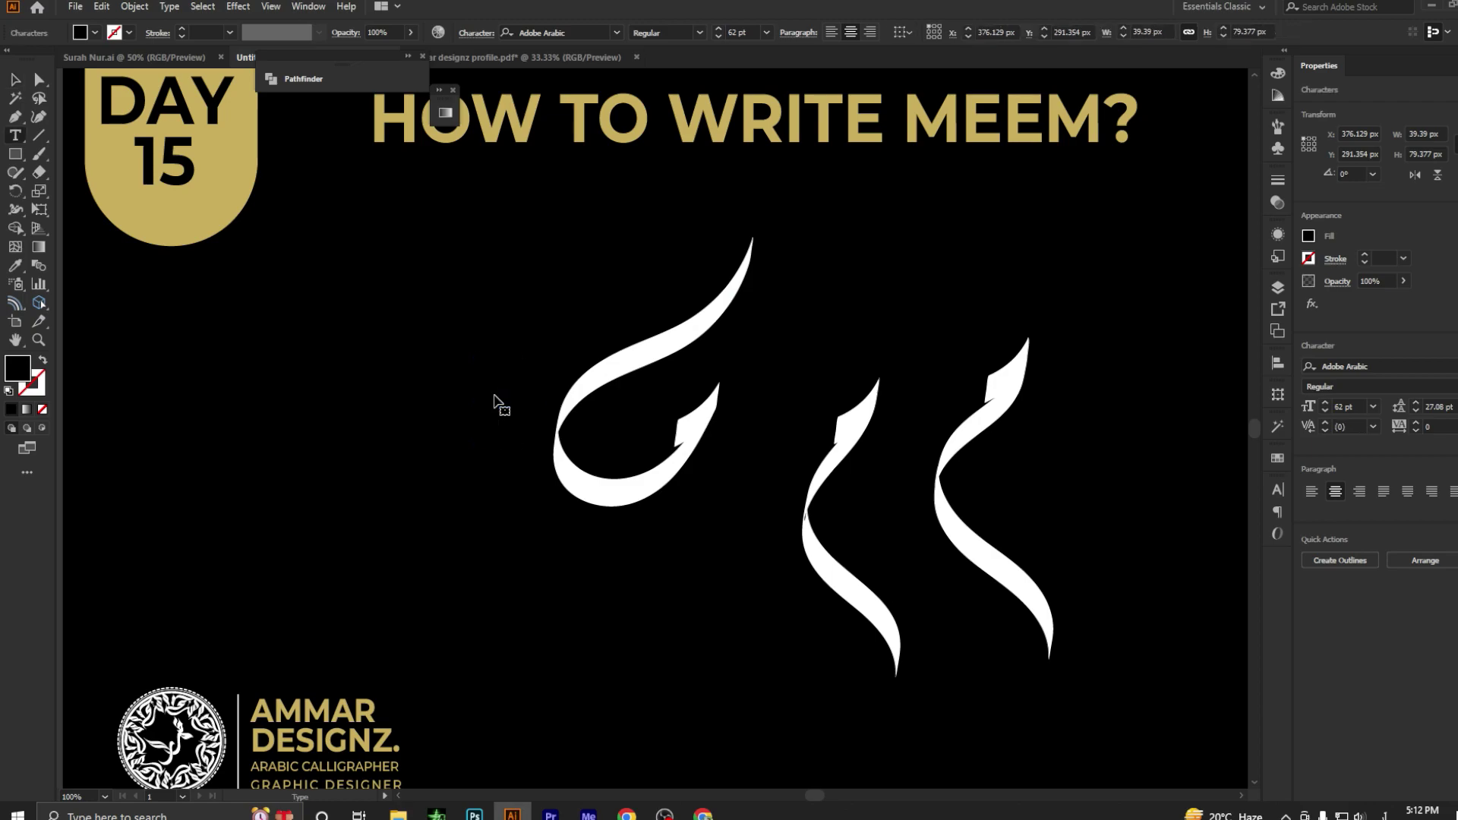
double_click(18, 369)
click(1137, 291)
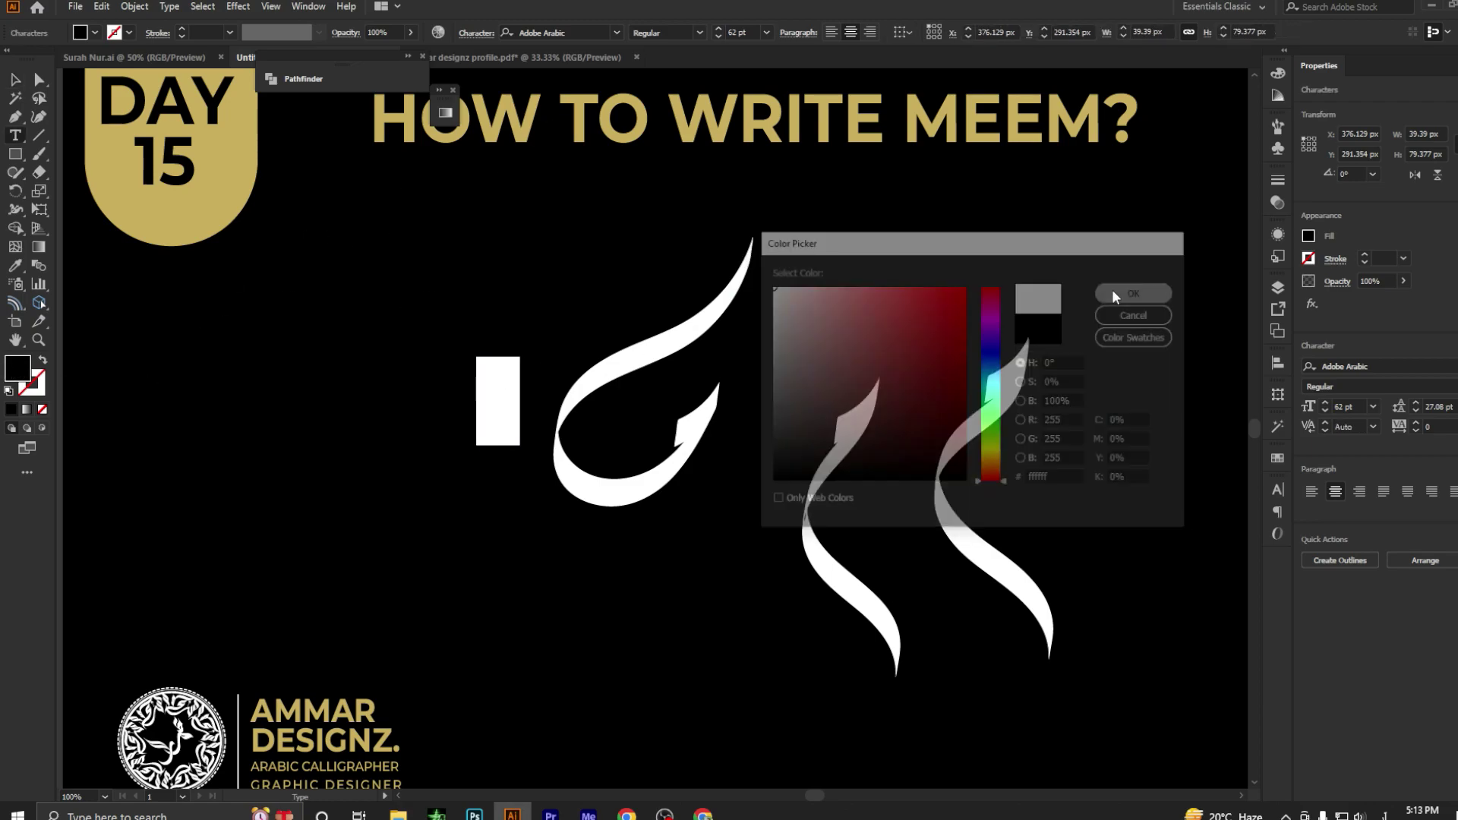
click(15, 80)
click(296, 432)
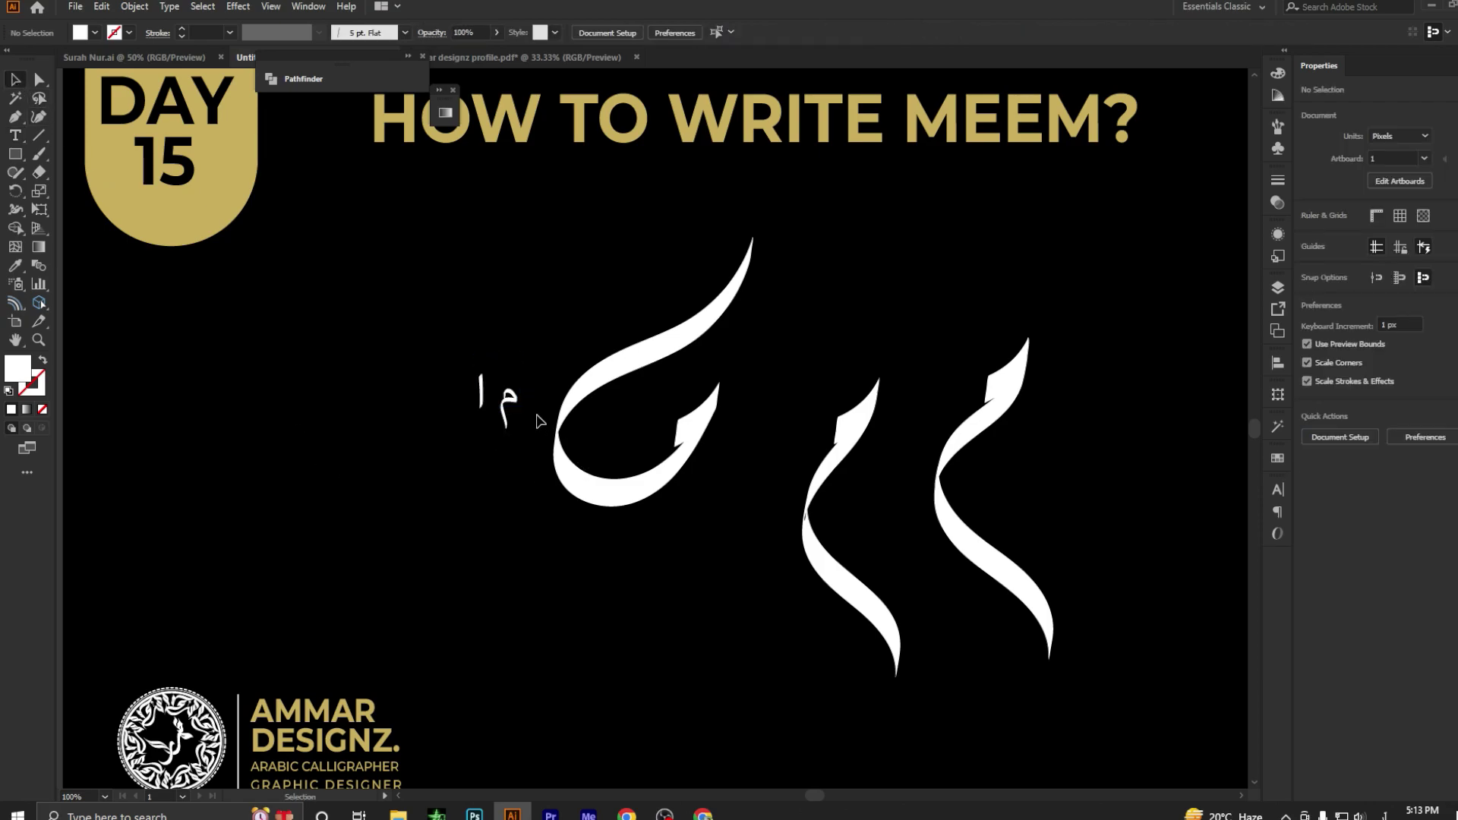
drag(505, 407, 626, 436)
Alt-drag a copy of the label into the middle Meem and retype it as م.
scroll(470, 476, right, 3)
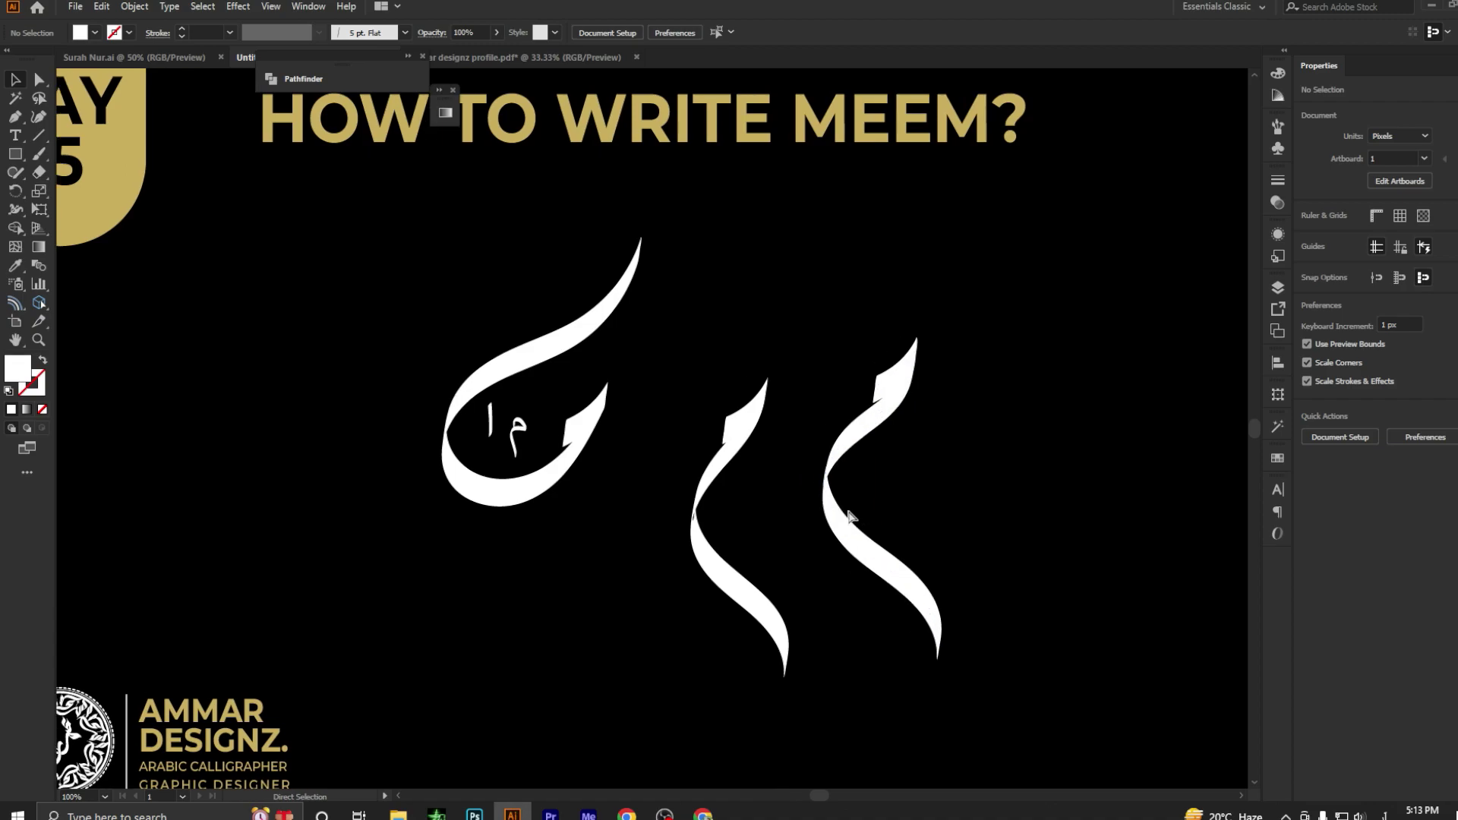
drag(524, 448, 771, 535)
double_click(767, 528)
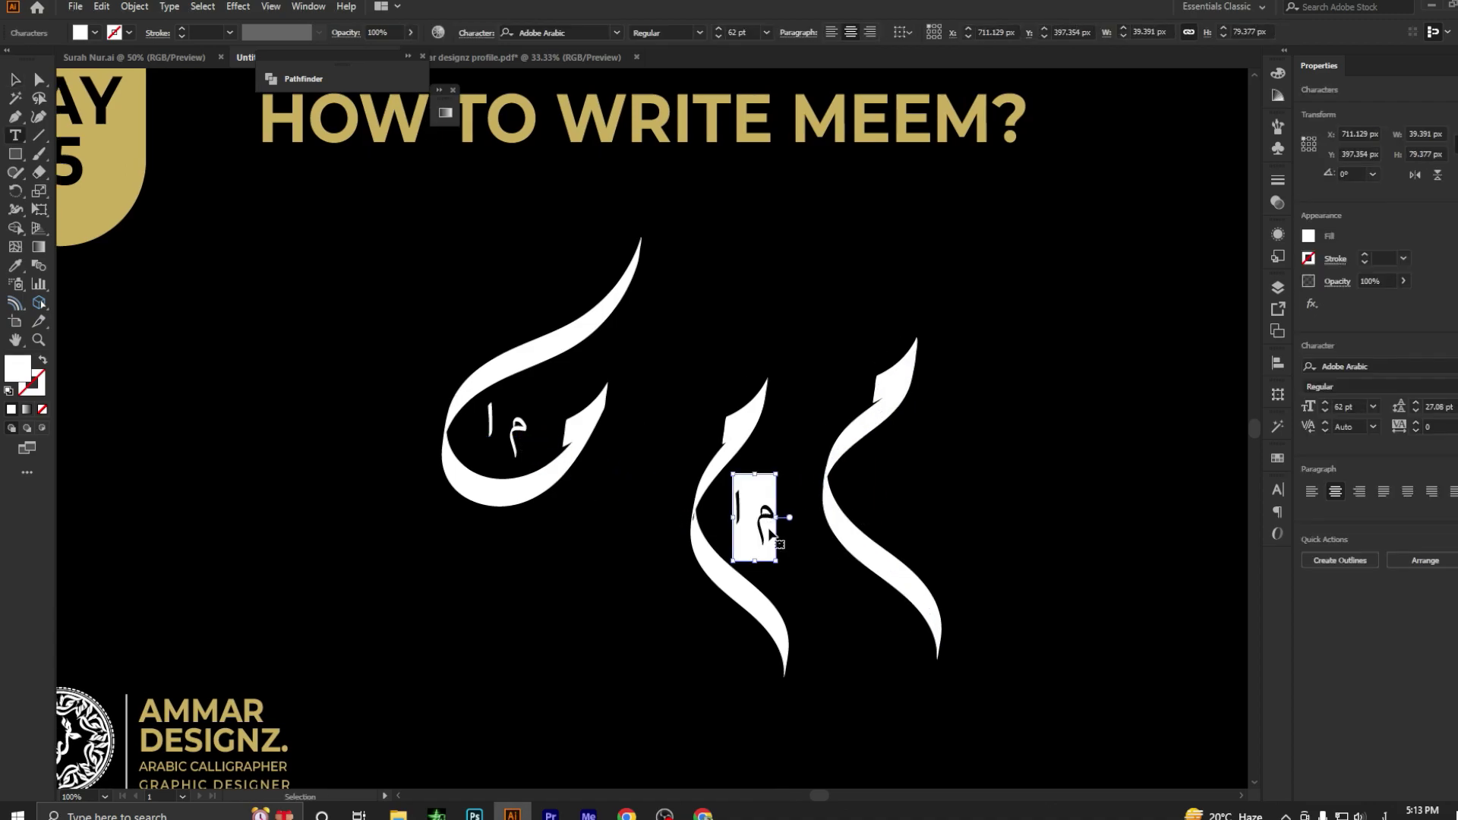
text(م)
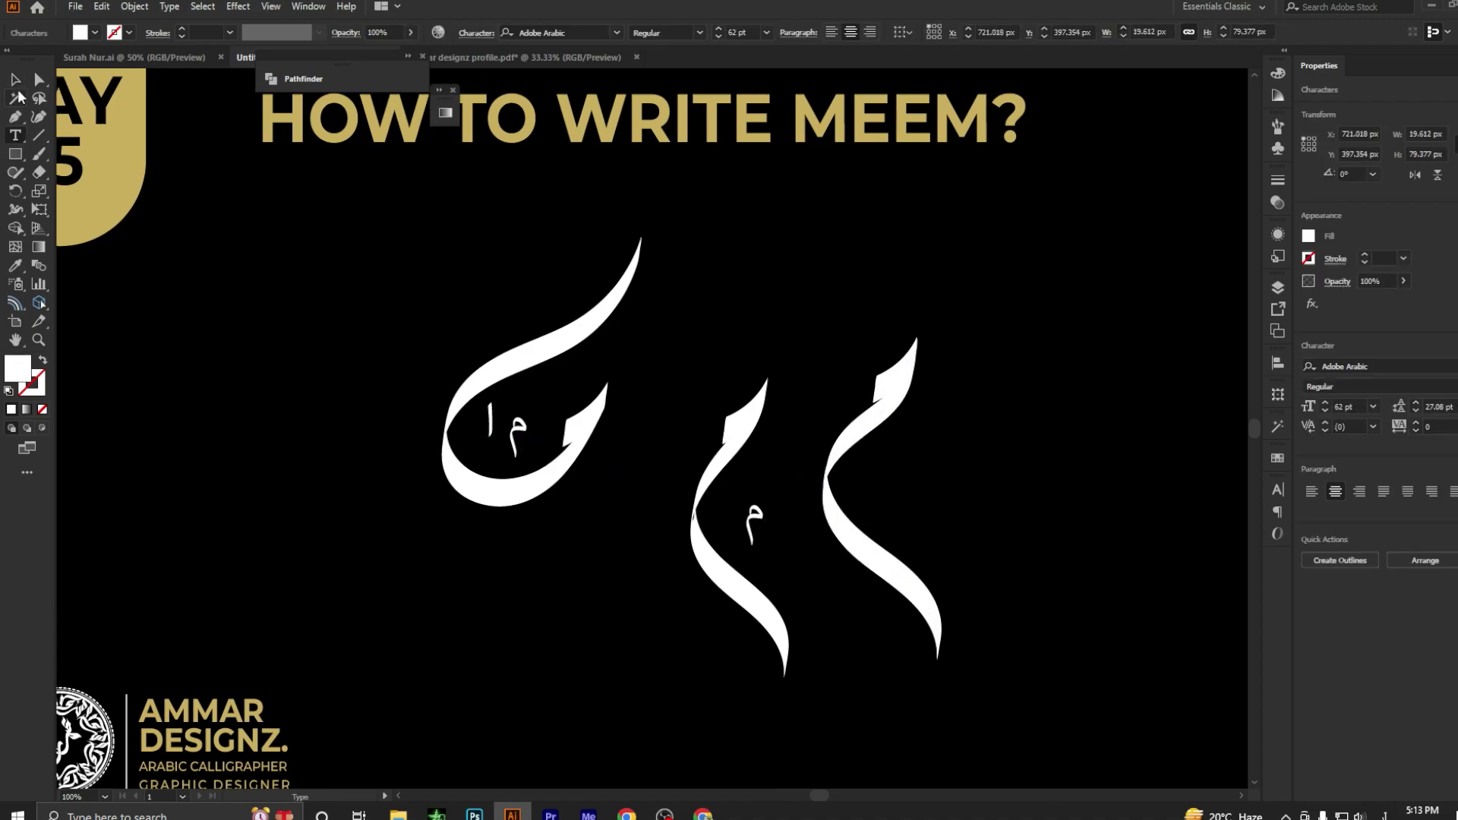
key(Escape)
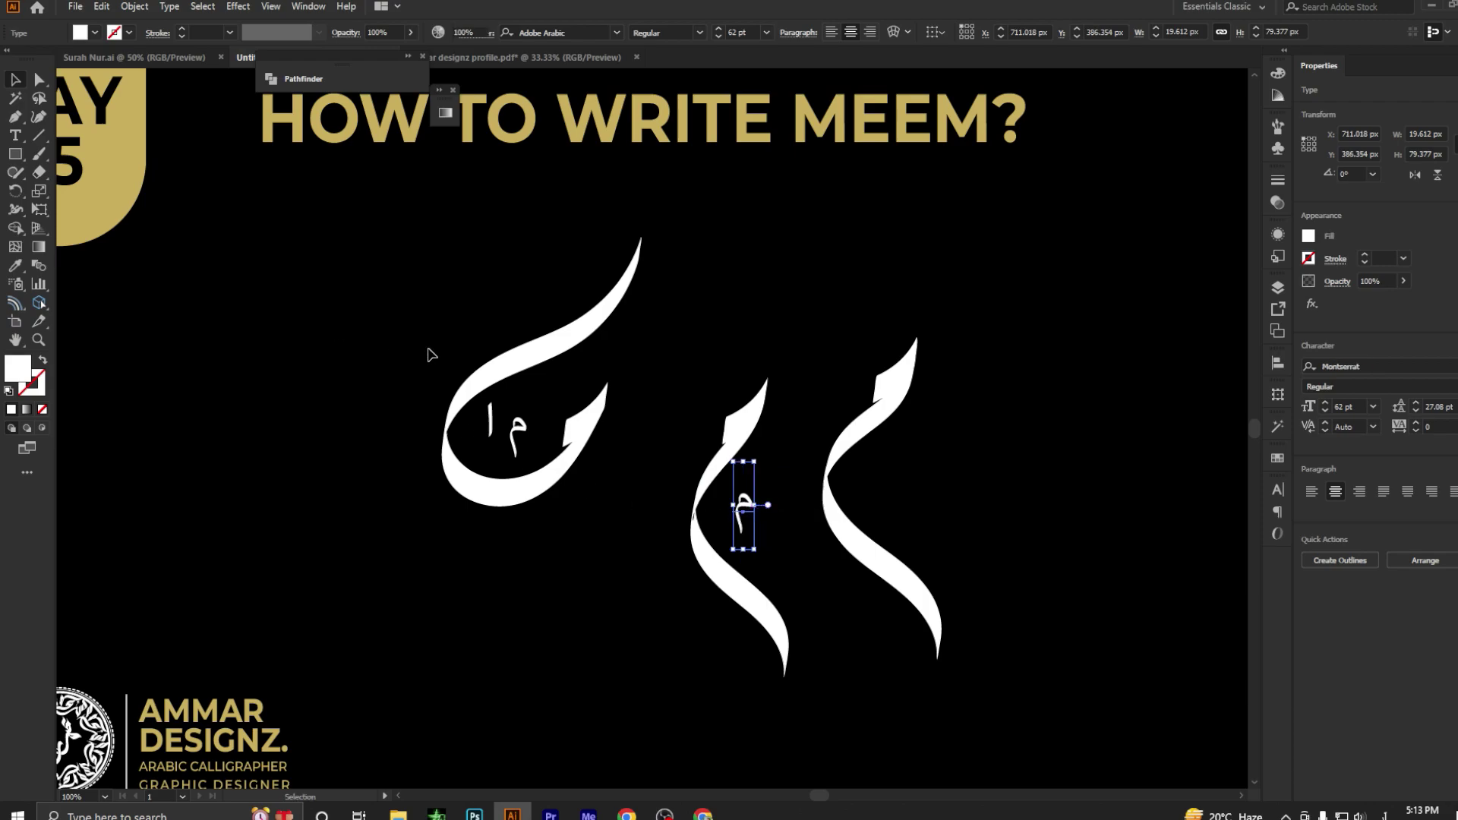
click(425, 350)
Select all letterforms and labels and shift them to the right.
key(ctrl+minus)
mouse_move(419, 334)
mouse_down()
mouse_move(495, 405)
mouse_move(781, 560)
mouse_up()
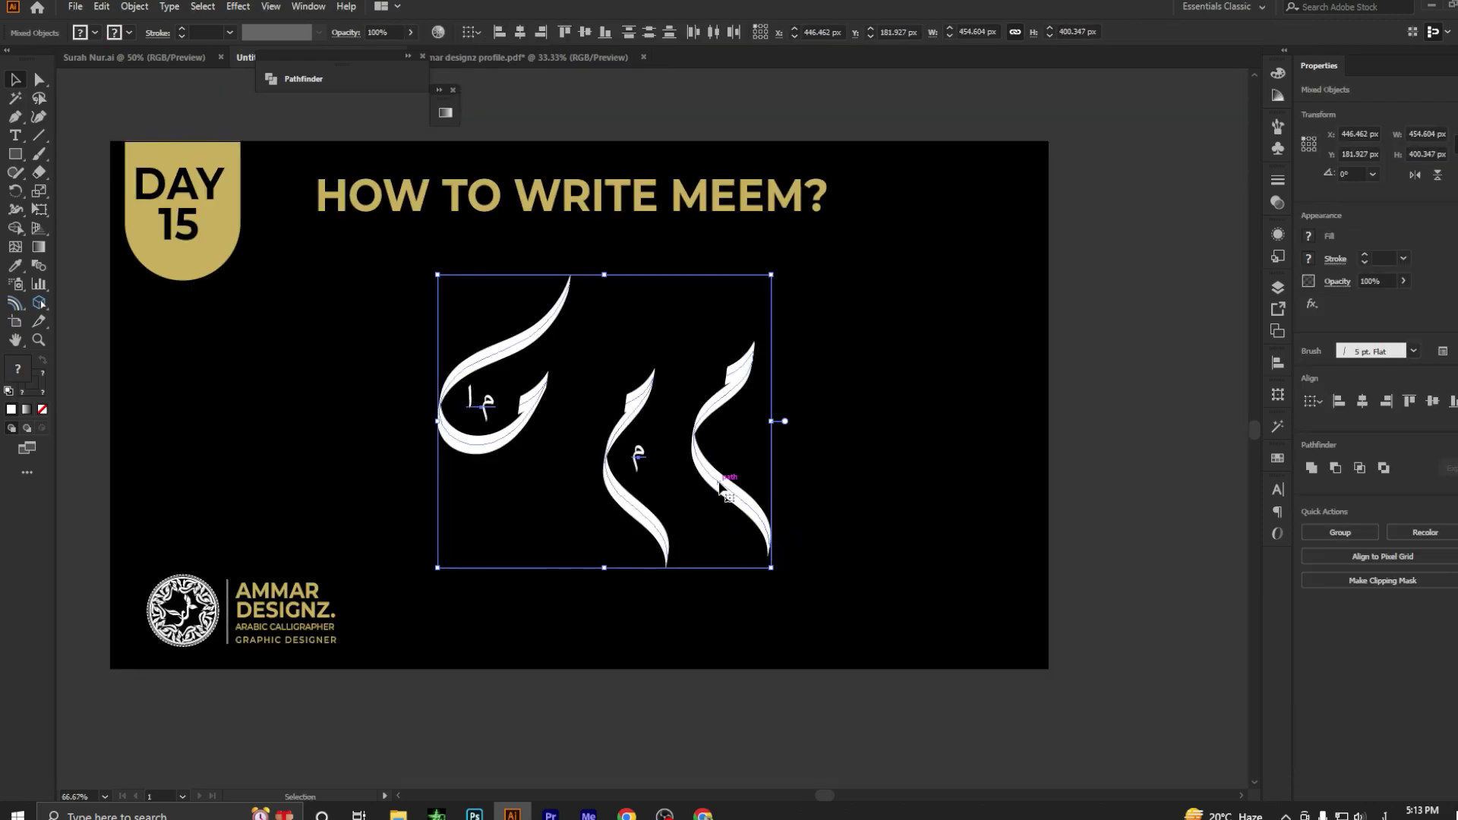
mouse_move(720, 486)
mouse_down()
mouse_move(1023, 490)
mouse_move(961, 486)
mouse_up()
Draw a rough ح-shaped stroke on the empty left side, then undo it.
click(559, 435)
key(ctrl+plus)
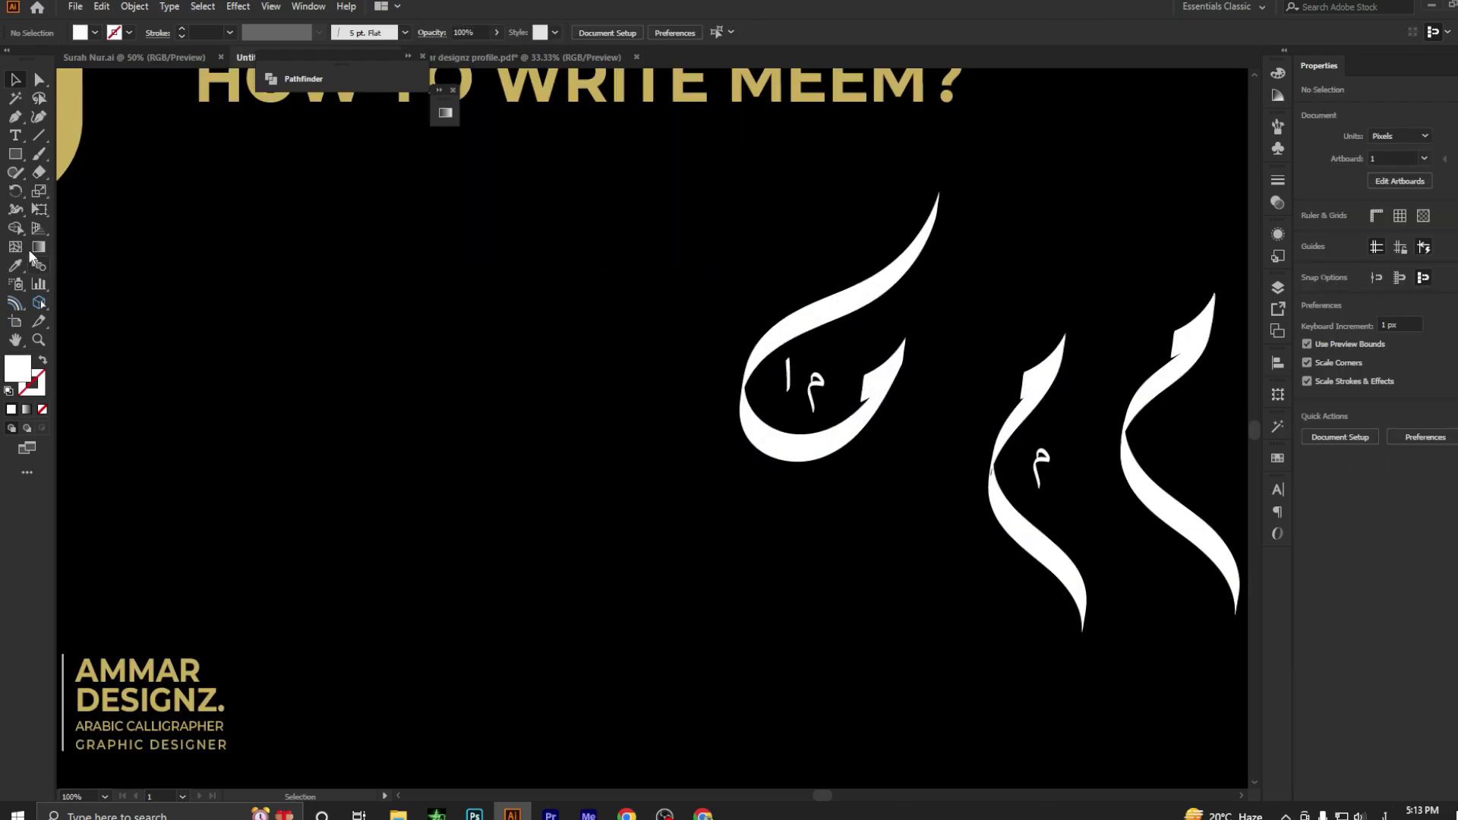
click(40, 155)
drag(486, 312, 480, 492)
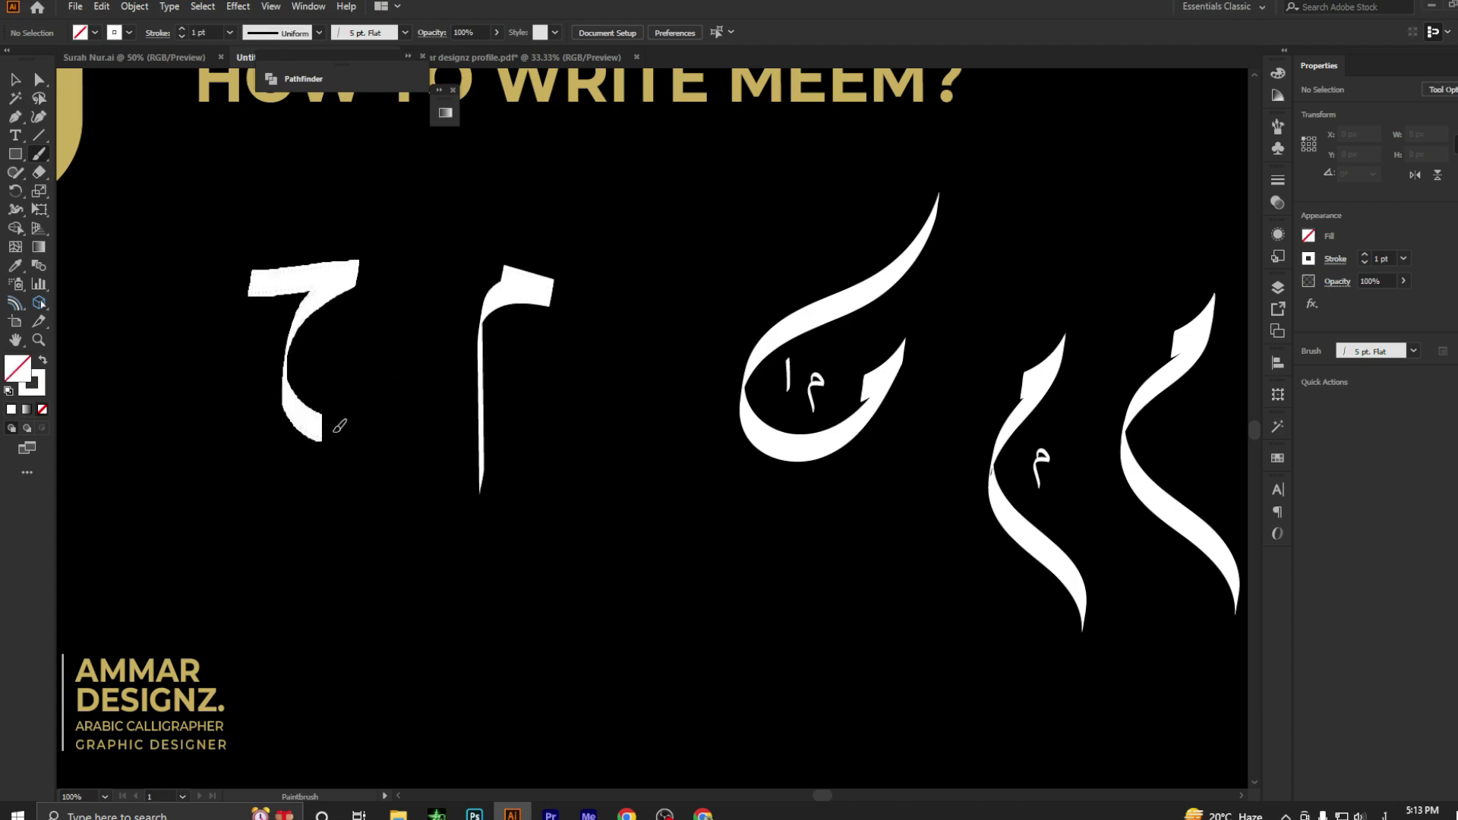
drag(365, 268, 423, 381)
key(ctrl+z)
key(v)
key(ctrl+z)
key(b)
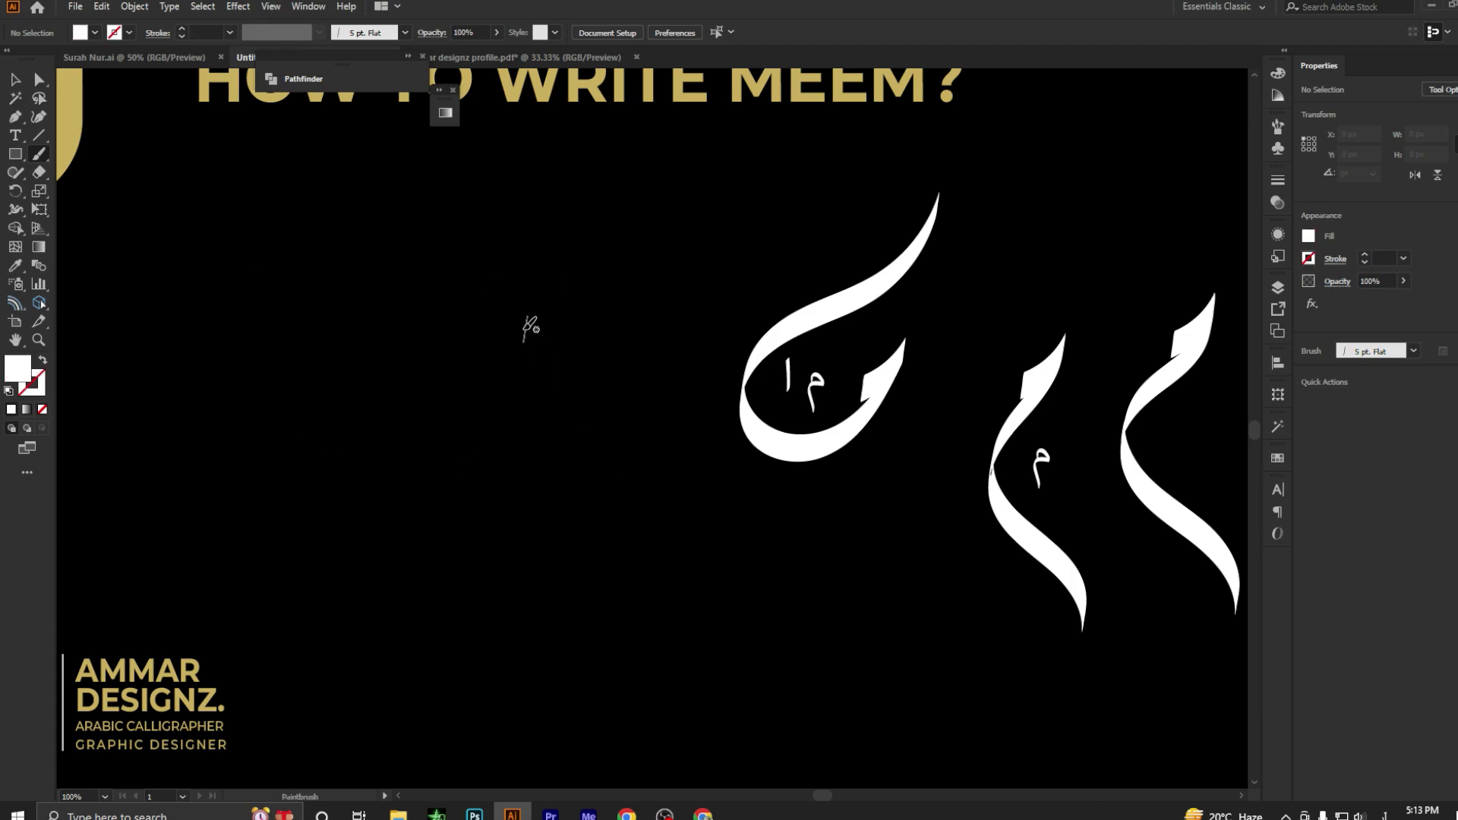
Paint a ح-shaped letter with a head and rounded bowl.
mouse_move(535, 312)
mouse_down()
mouse_move(585, 272)
mouse_move(577, 334)
mouse_move(495, 518)
mouse_up()
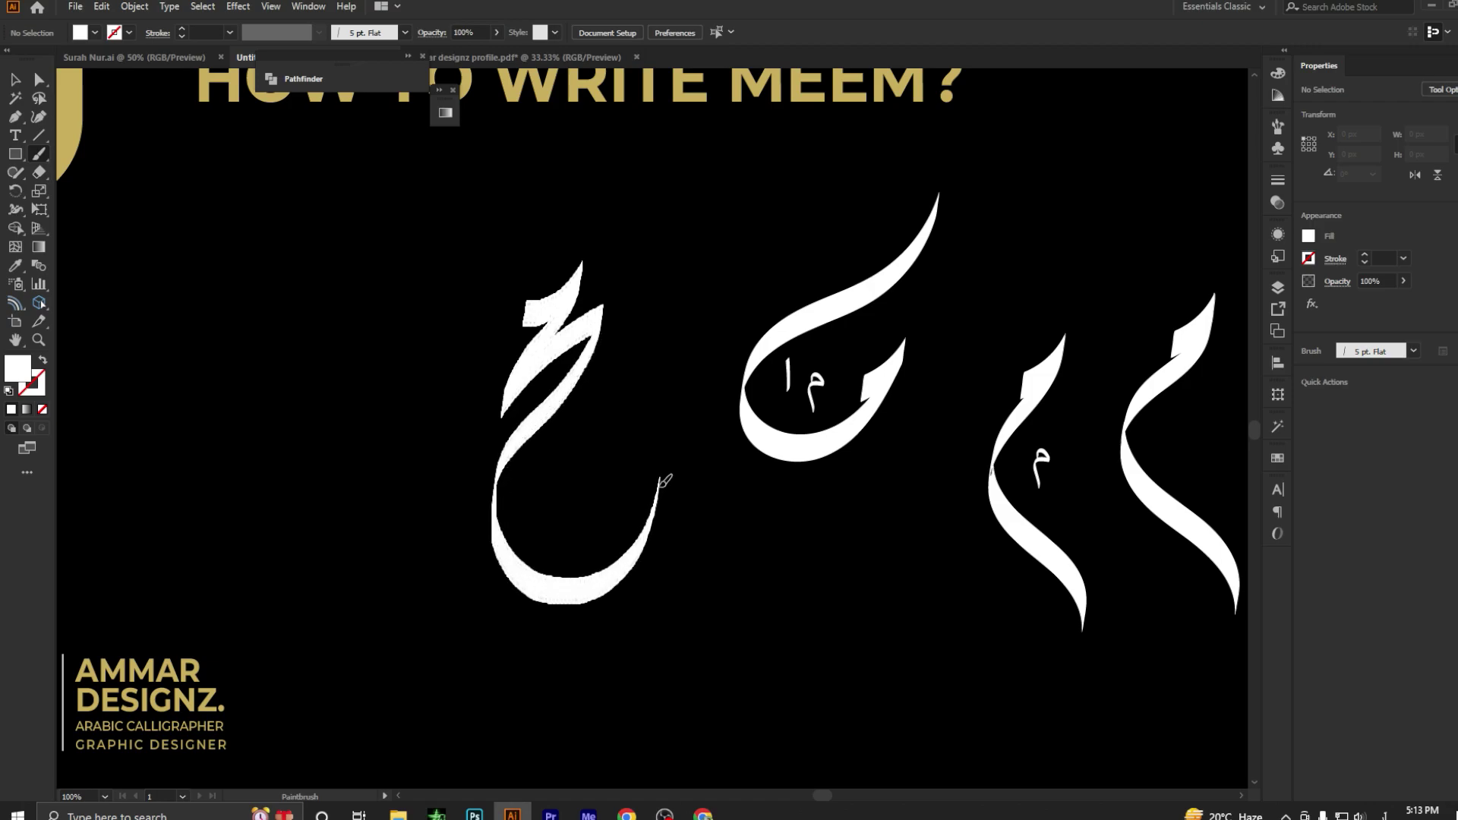
drag(495, 518, 661, 465)
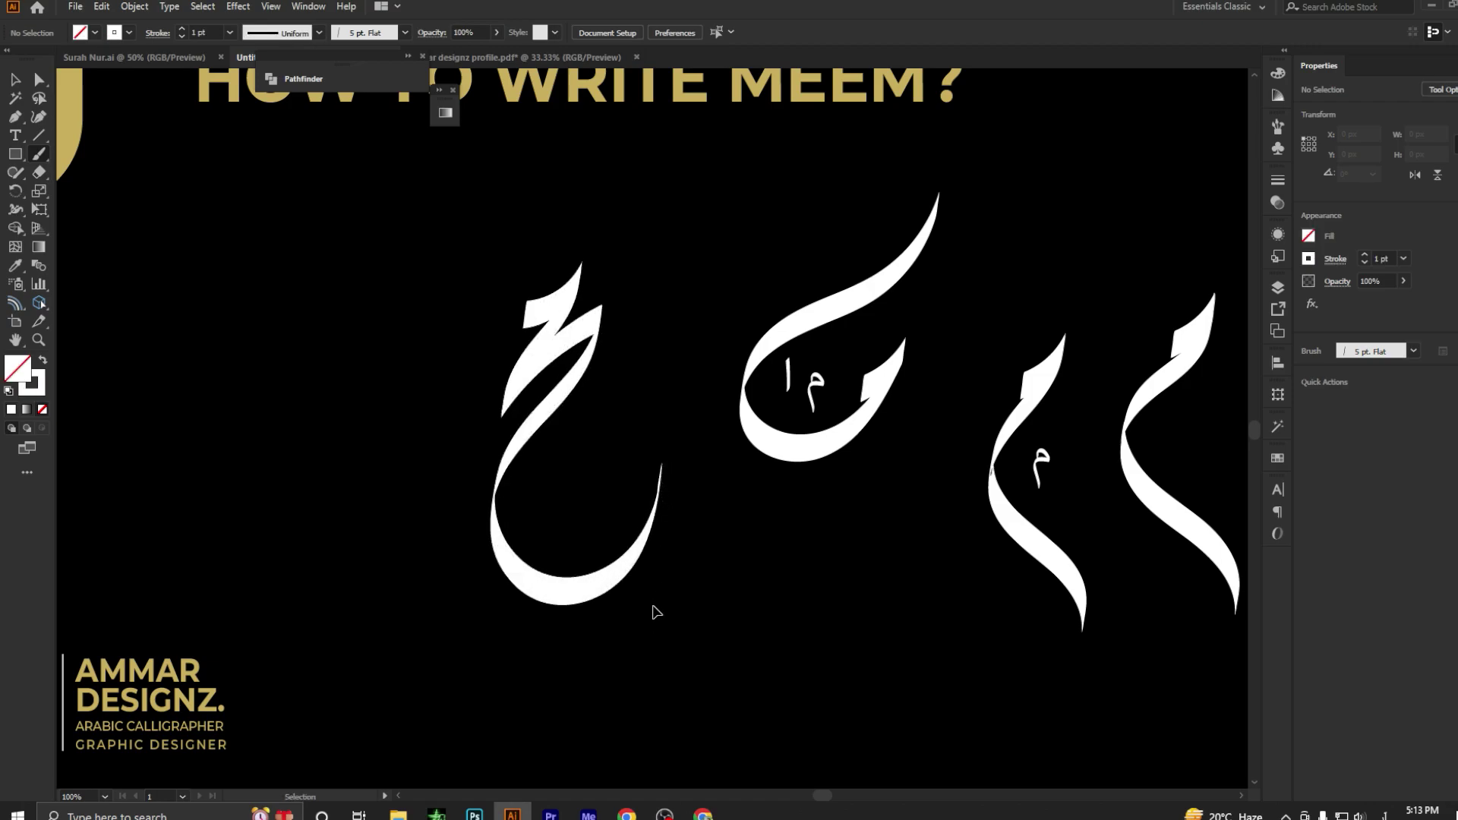
scroll(654, 608, left, 2)
scroll(440, 380, left, 2)
Paint a second ح further left, adding an extra top stroke.
mouse_move(419, 360)
mouse_down()
mouse_move(555, 498)
mouse_move(561, 439)
mouse_up()
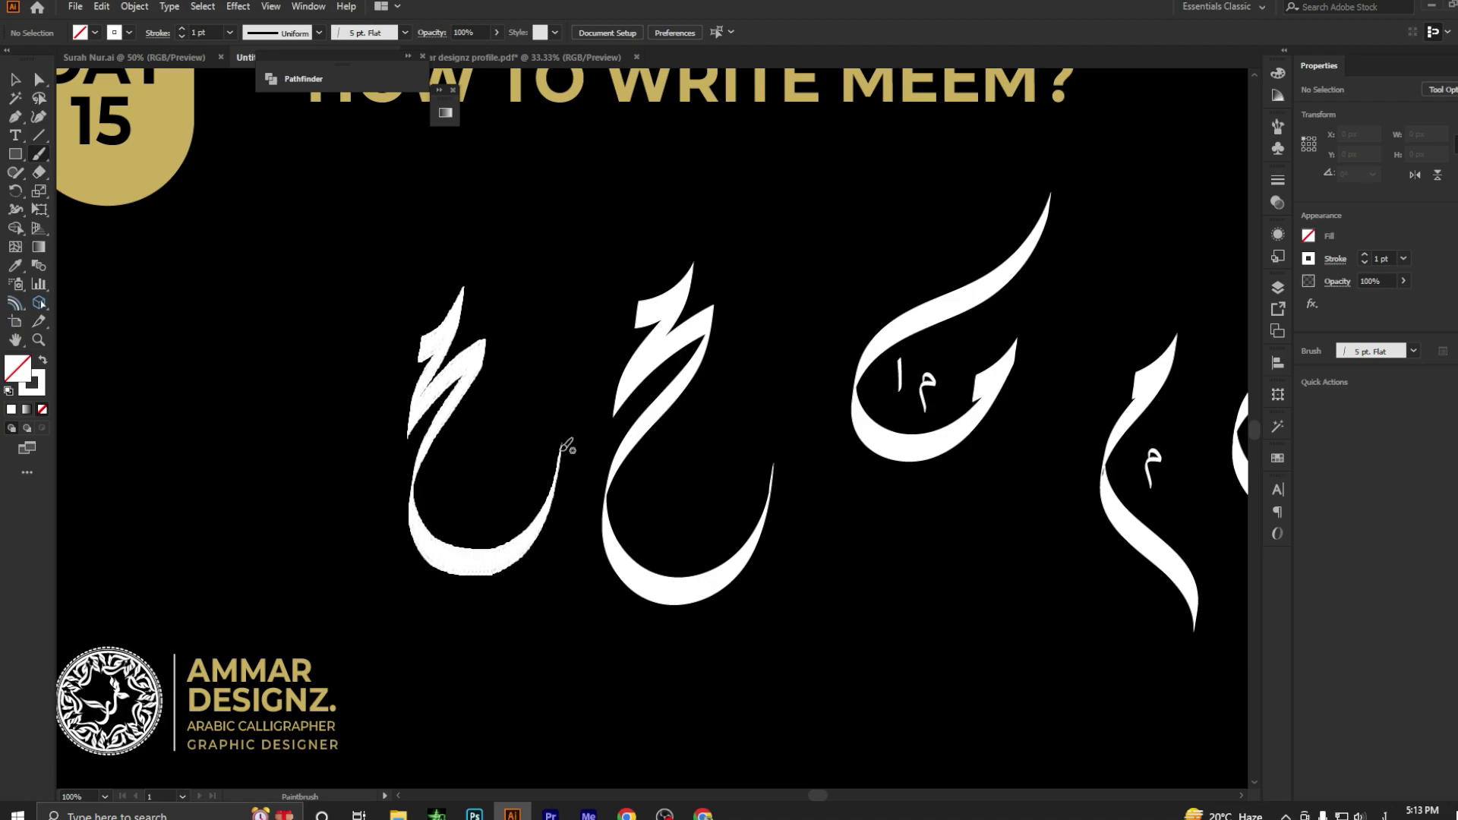
mouse_move(475, 283)
mouse_down()
mouse_move(499, 308)
mouse_move(494, 326)
mouse_up()
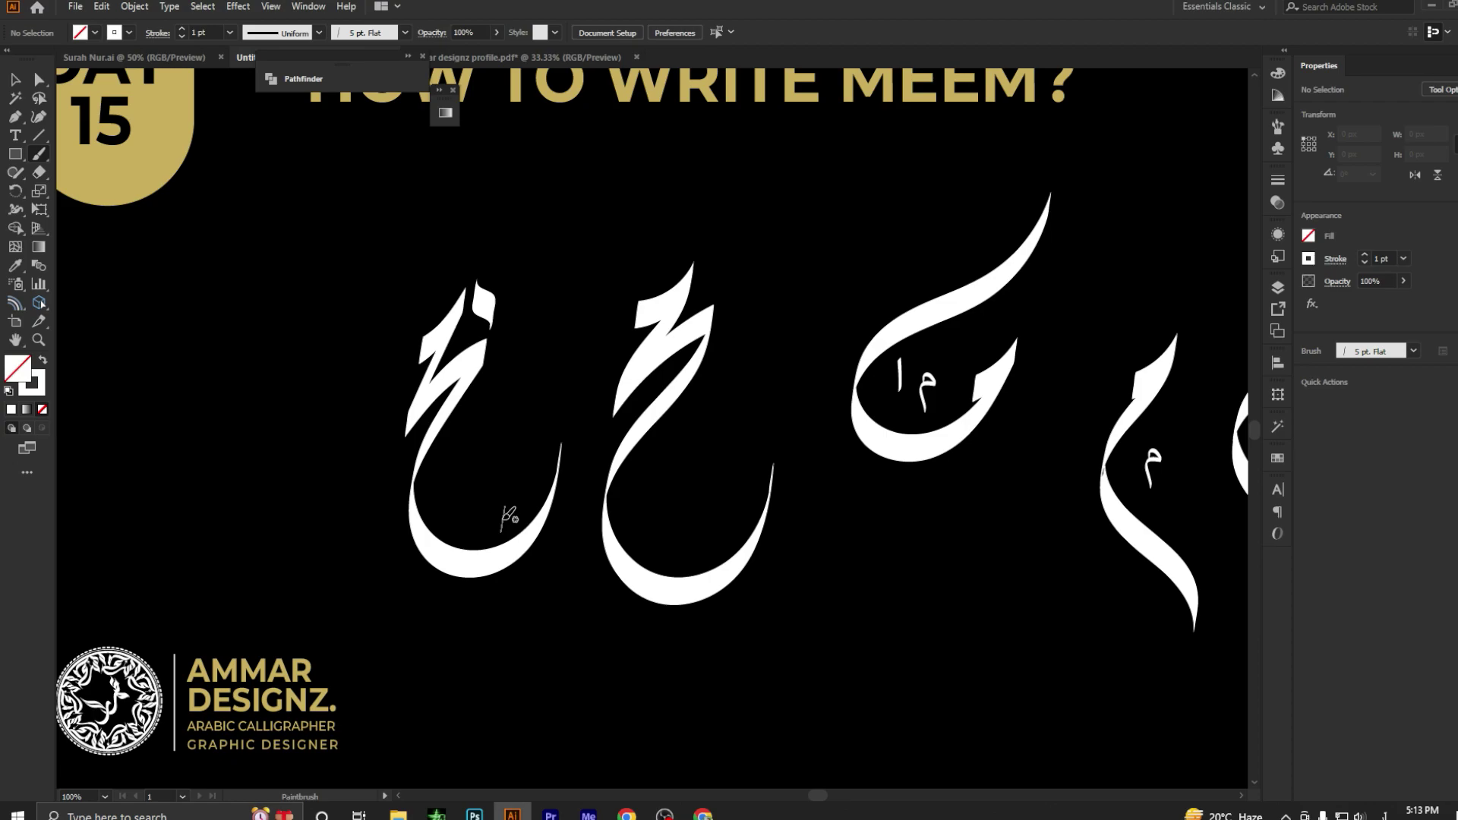
scroll(531, 543, down, 1)
scroll(532, 543, right, 2)
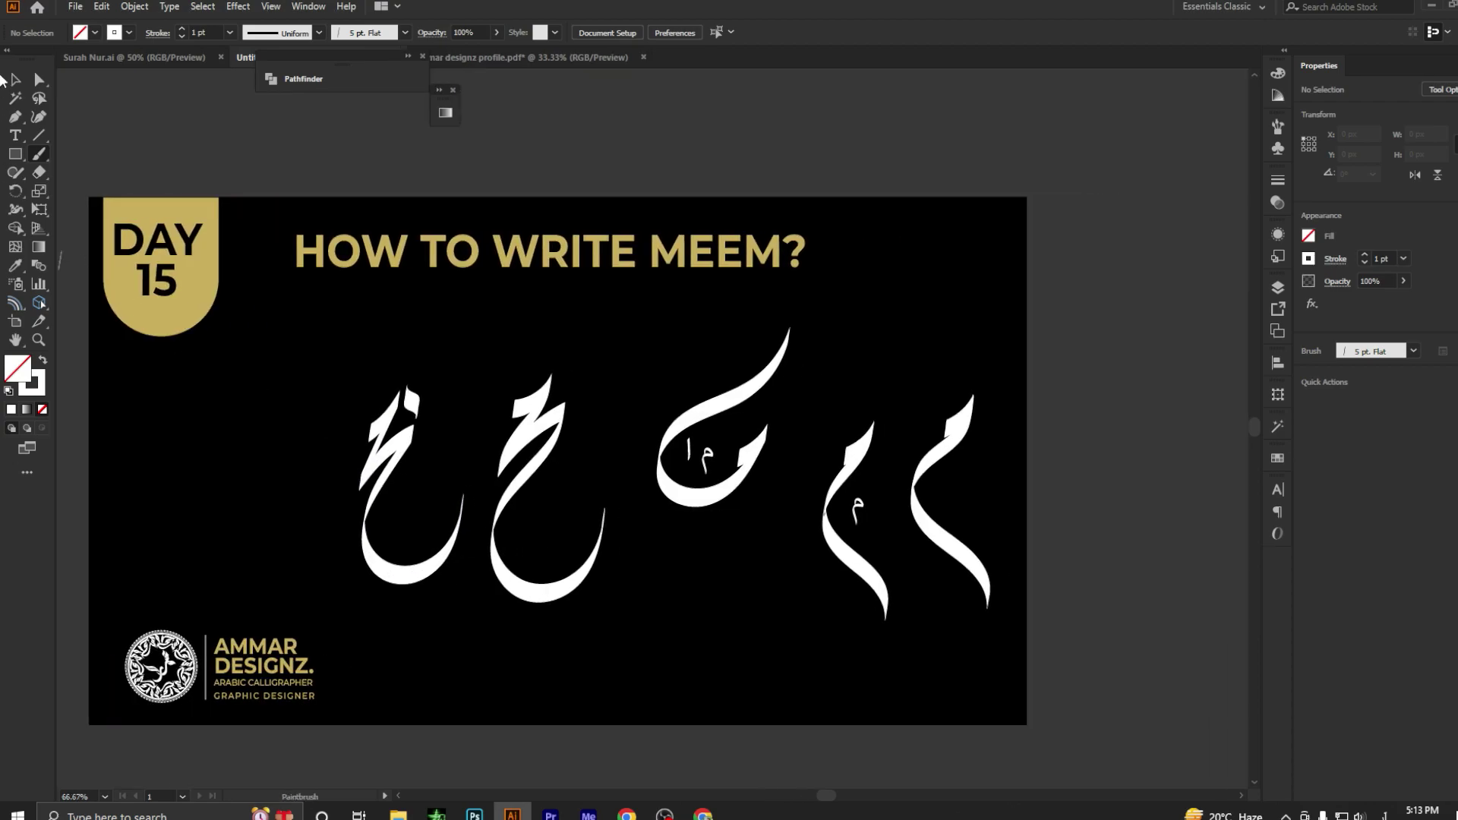
Move all five earlier letterforms off to the right of the artboard.
click(17, 80)
drag(303, 339, 1010, 611)
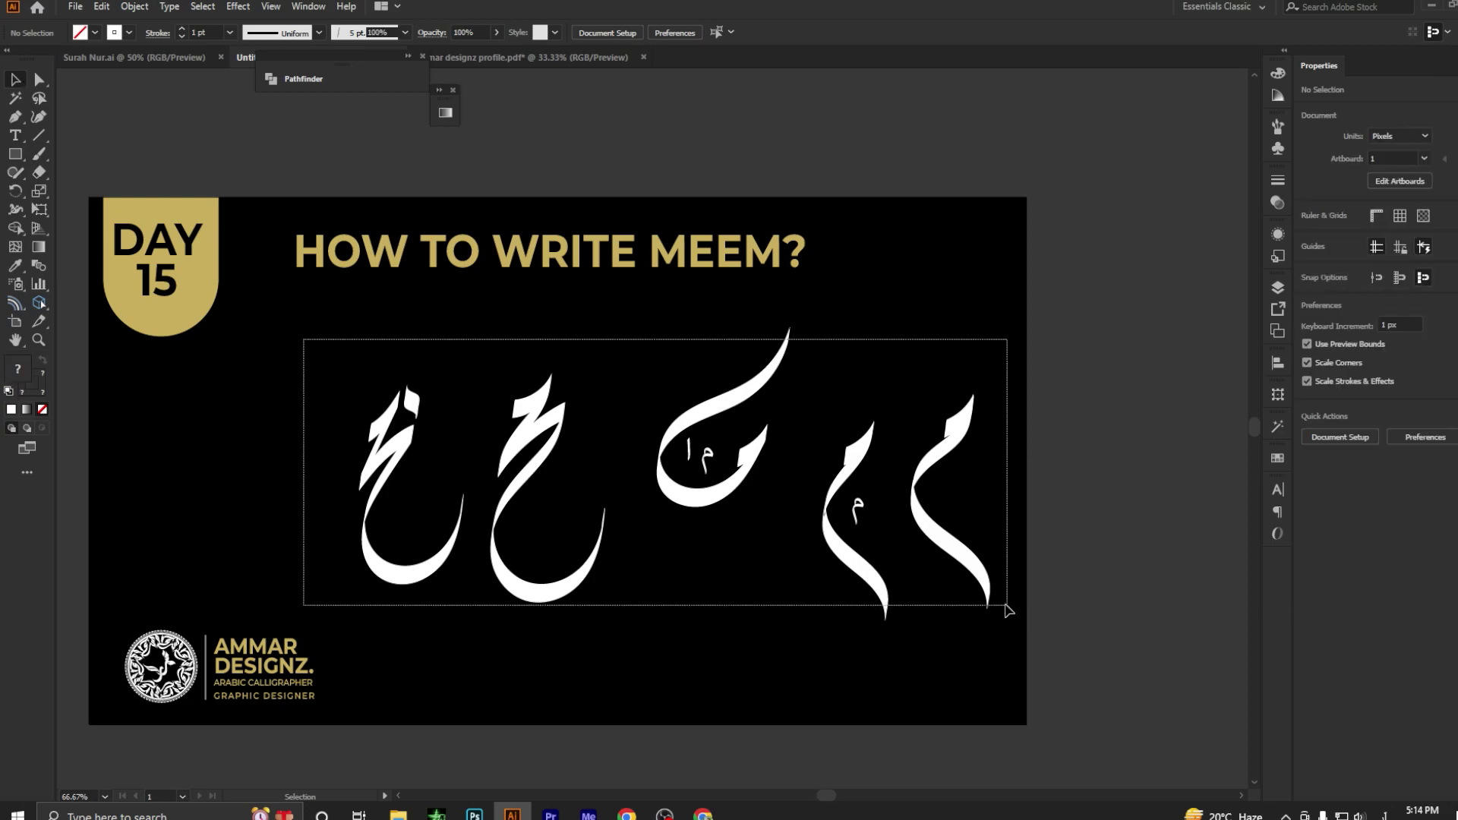
scroll(775, 497, down, 1)
scroll(745, 489, down, 1)
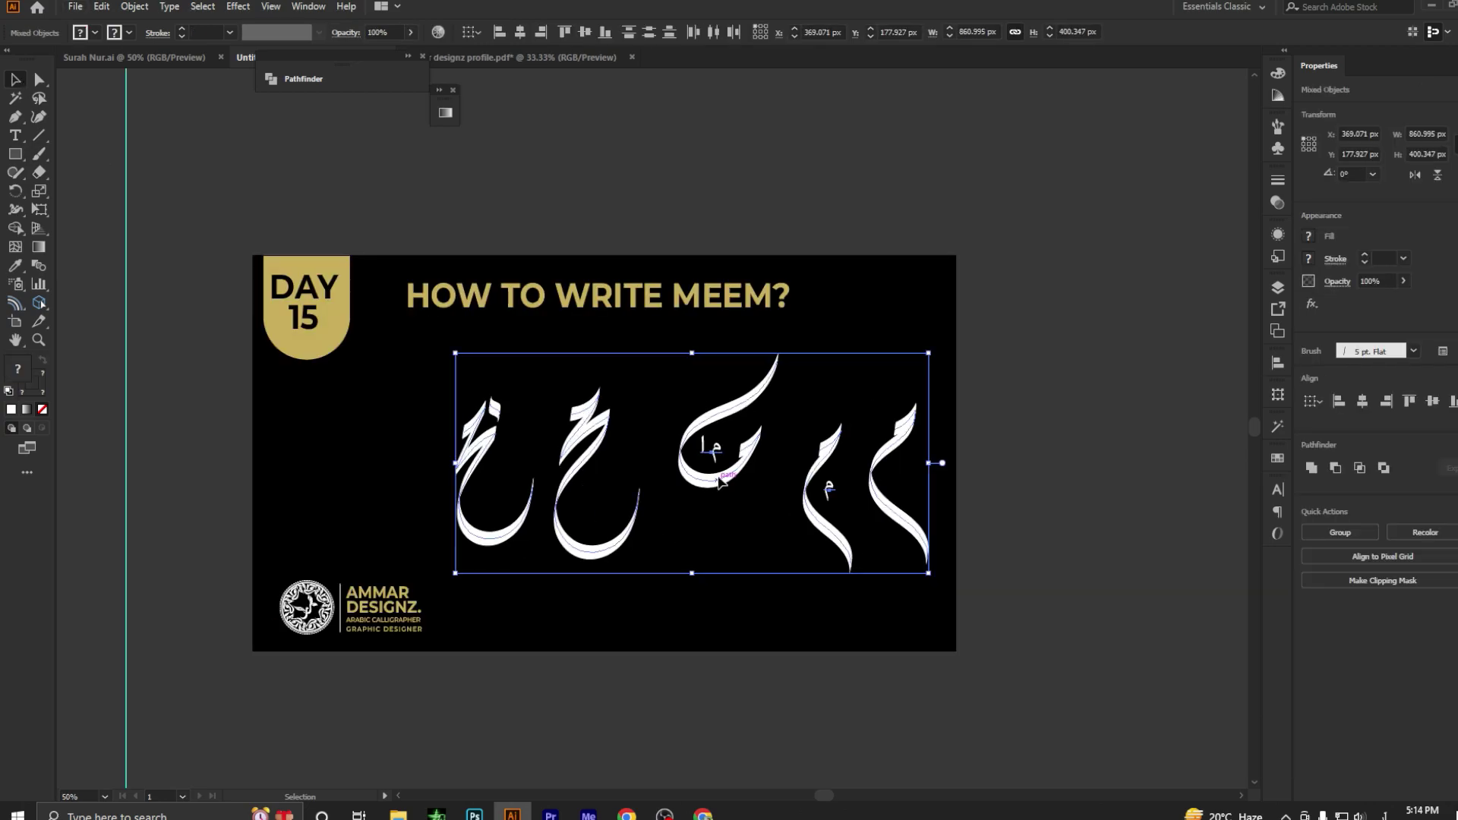
mouse_move(733, 488)
mouse_down()
mouse_move(1102, 478)
mouse_move(1100, 465)
mouse_up()
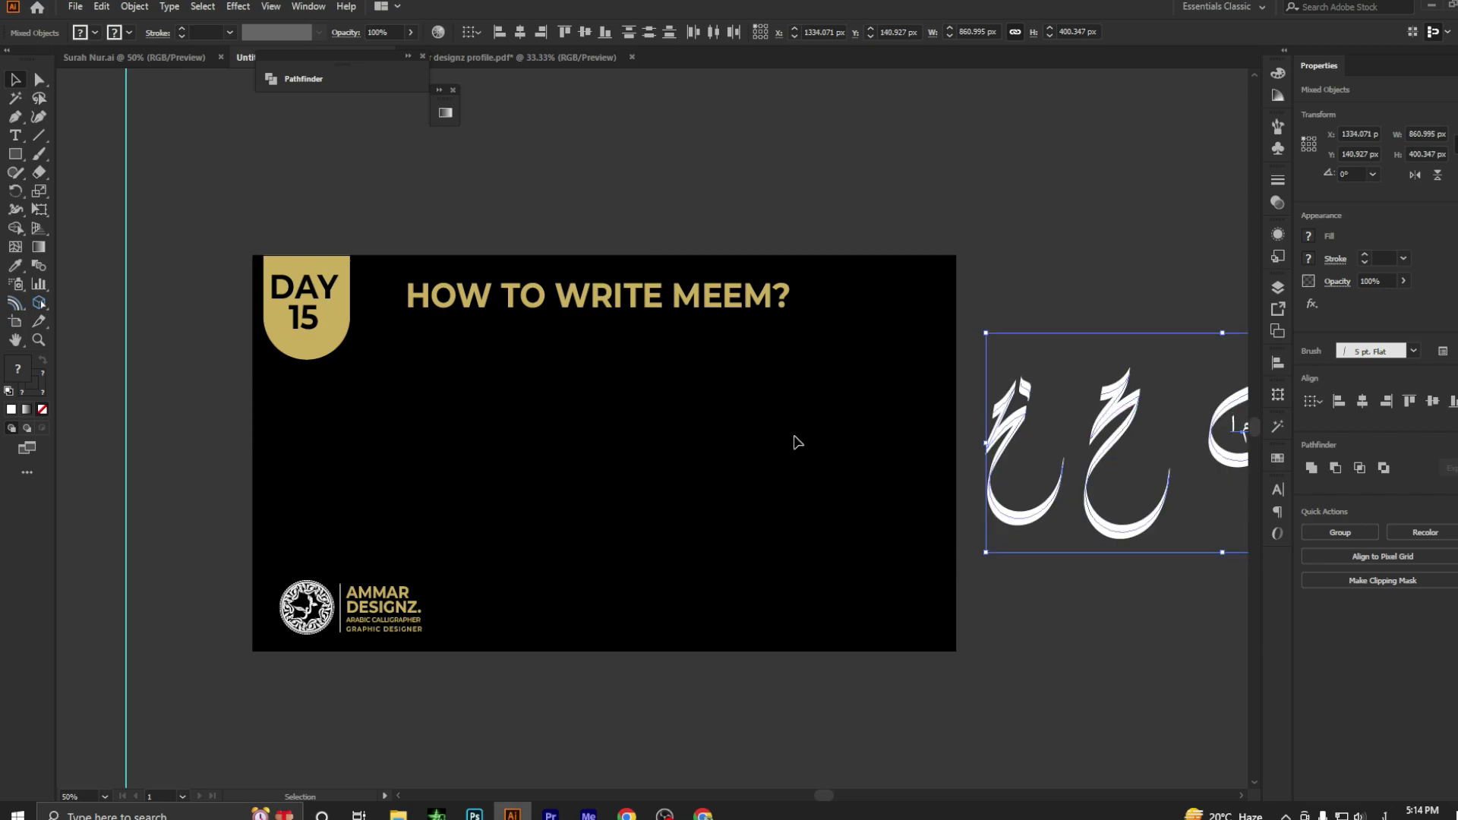
scroll(714, 467, up, 1)
scroll(621, 440, left, 1)
scroll(625, 440, up, 1)
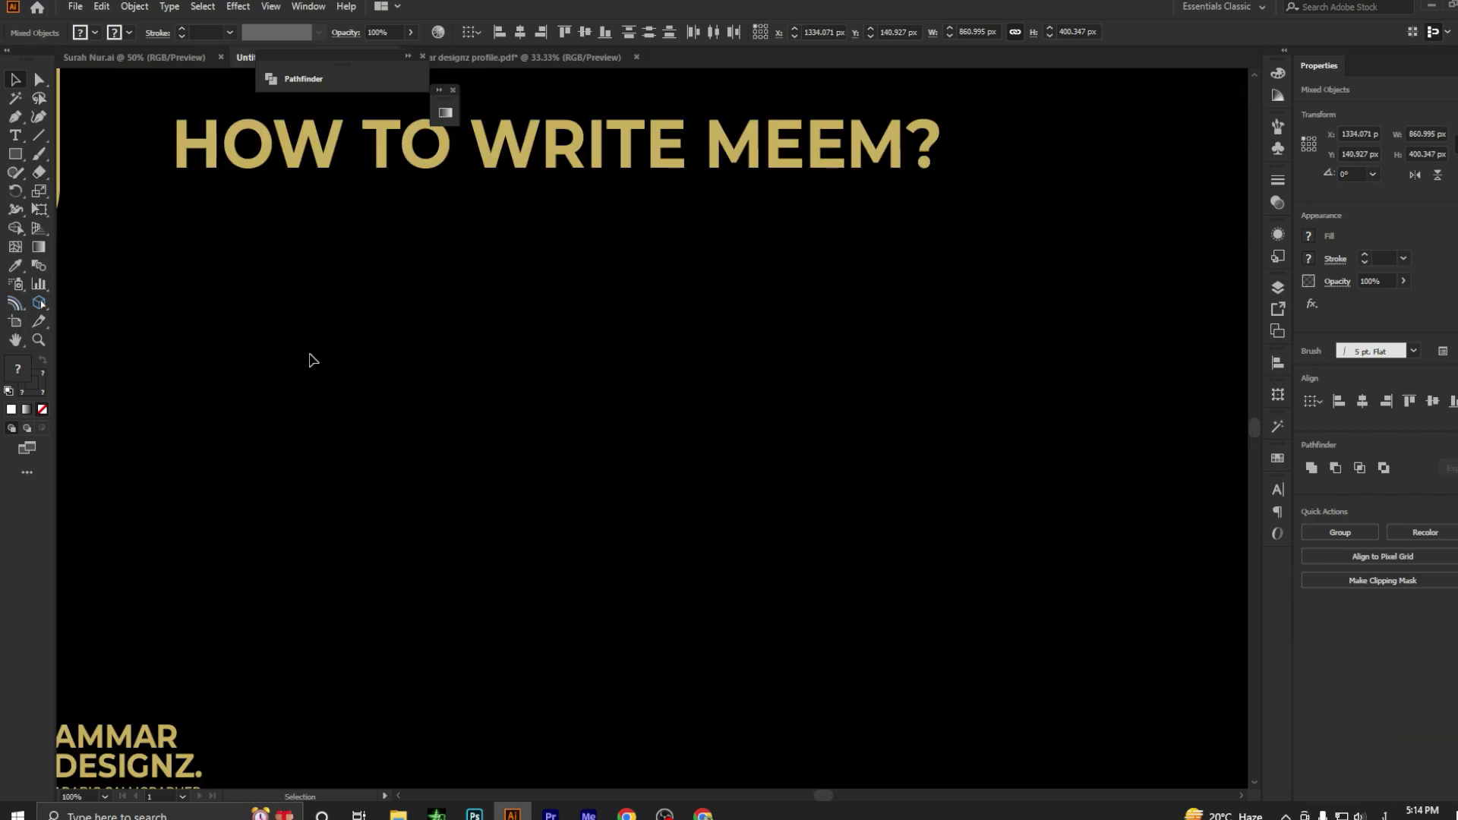
Paint a large Meem with zigzag head, inner loop and sweeping tail.
click(36, 156)
mouse_move(686, 372)
mouse_down()
mouse_move(733, 331)
mouse_move(676, 456)
mouse_move(759, 377)
mouse_move(684, 505)
mouse_move(674, 591)
mouse_move(732, 645)
mouse_move(834, 651)
mouse_move(898, 589)
mouse_move(906, 514)
mouse_move(869, 464)
mouse_move(812, 477)
mouse_move(796, 532)
mouse_move(818, 546)
mouse_move(840, 508)
mouse_up()
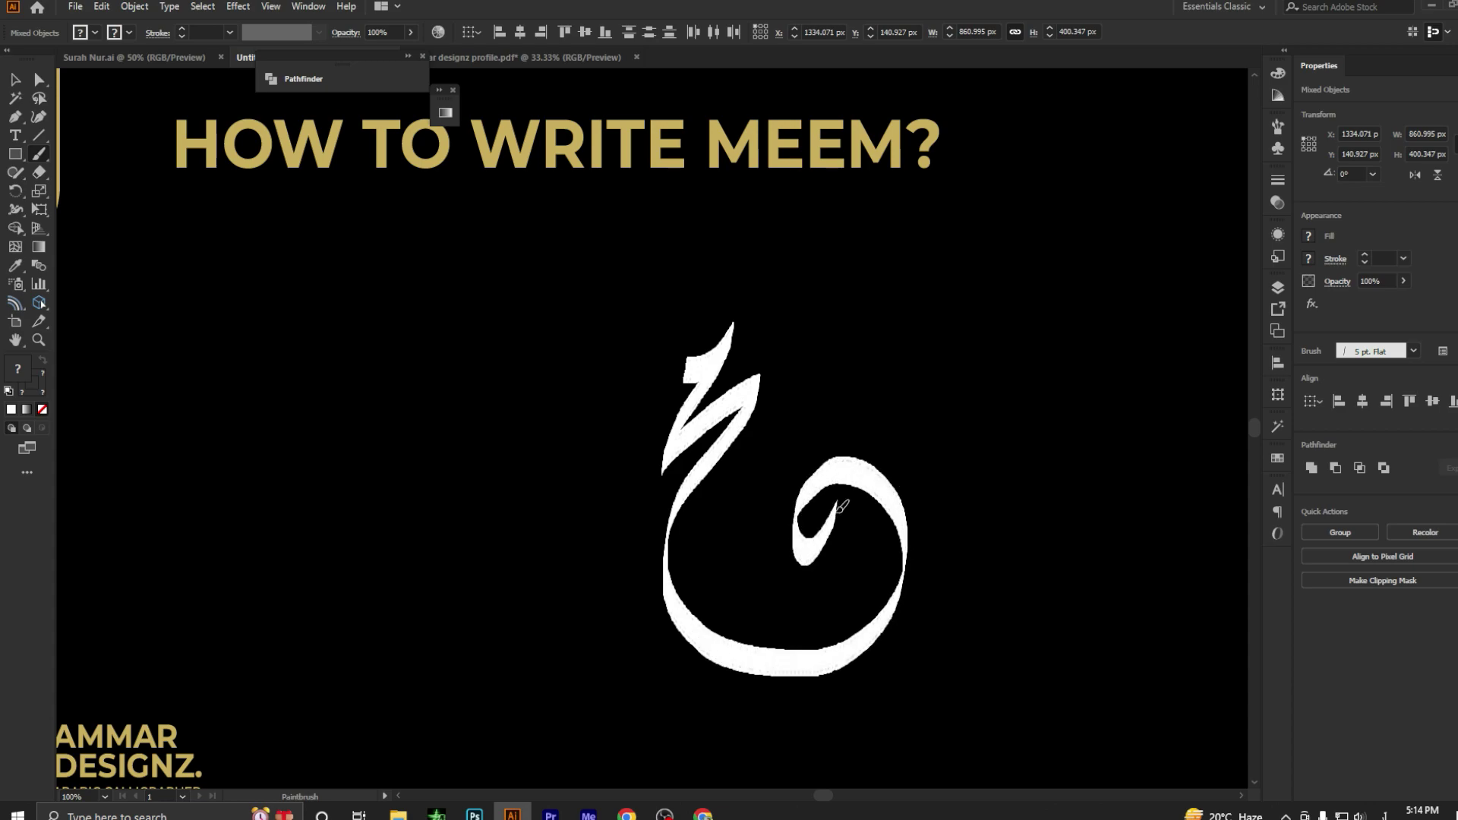
mouse_move(798, 568)
mouse_down()
mouse_move(746, 589)
mouse_move(740, 517)
mouse_move(638, 632)
mouse_move(573, 670)
mouse_move(495, 614)
mouse_move(482, 516)
mouse_up()
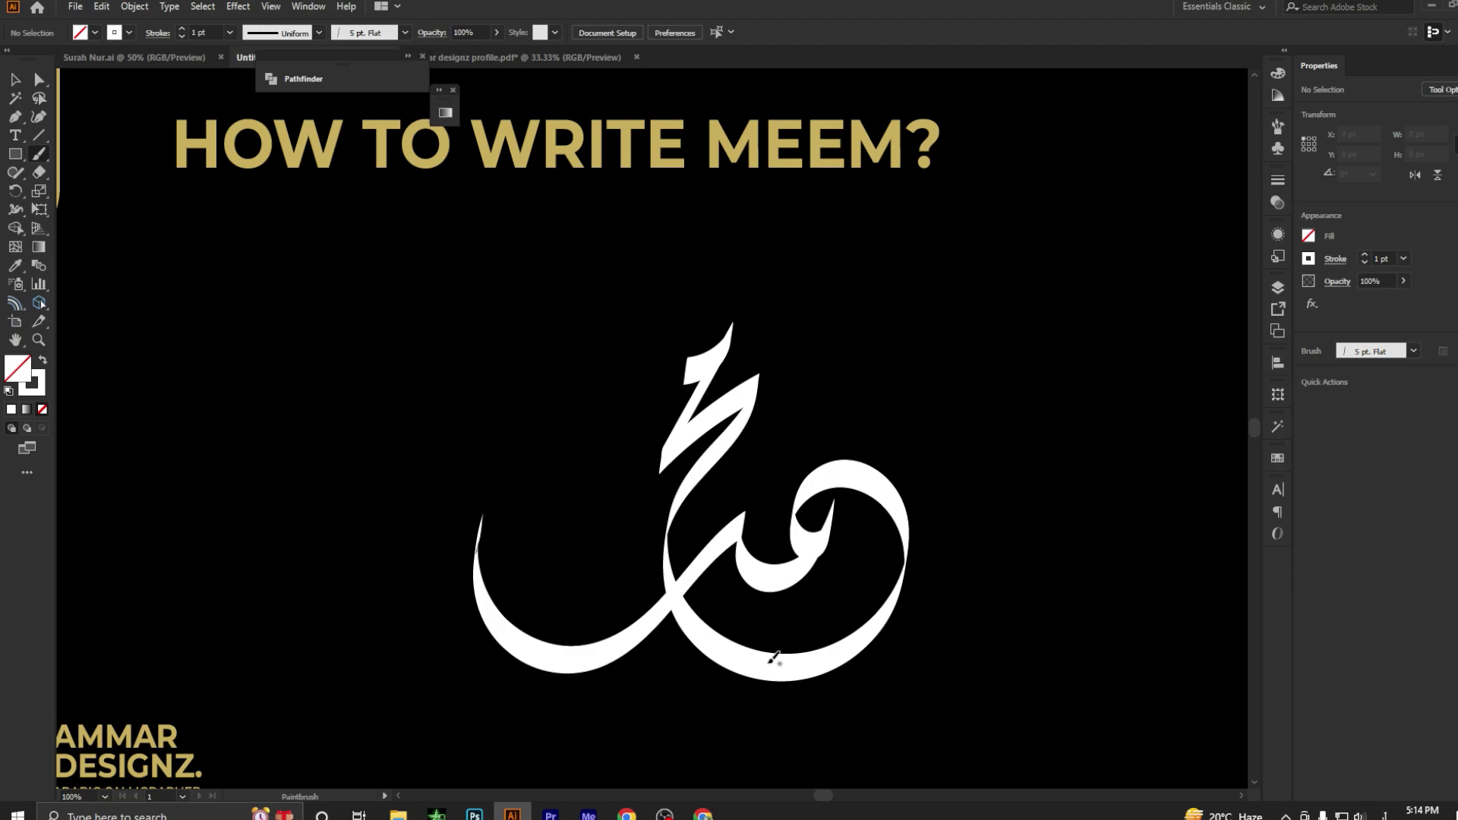
Drag anchors at the tail end to make it a thinner, sharper point.
key(a)
key(ctrl+shift+a)
scroll(473, 594, up, 1)
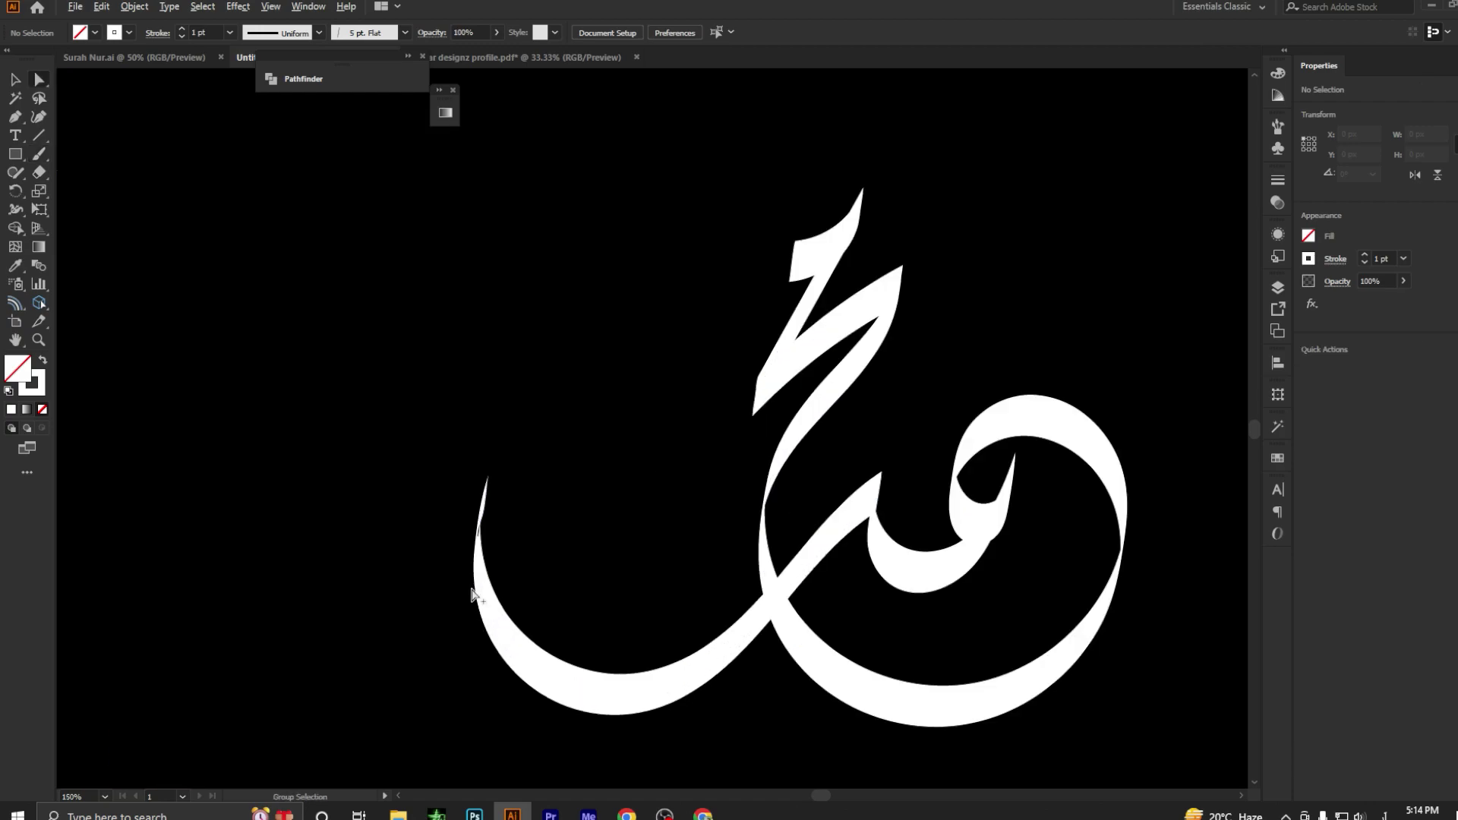
click(467, 543)
scroll(468, 546, up, 2)
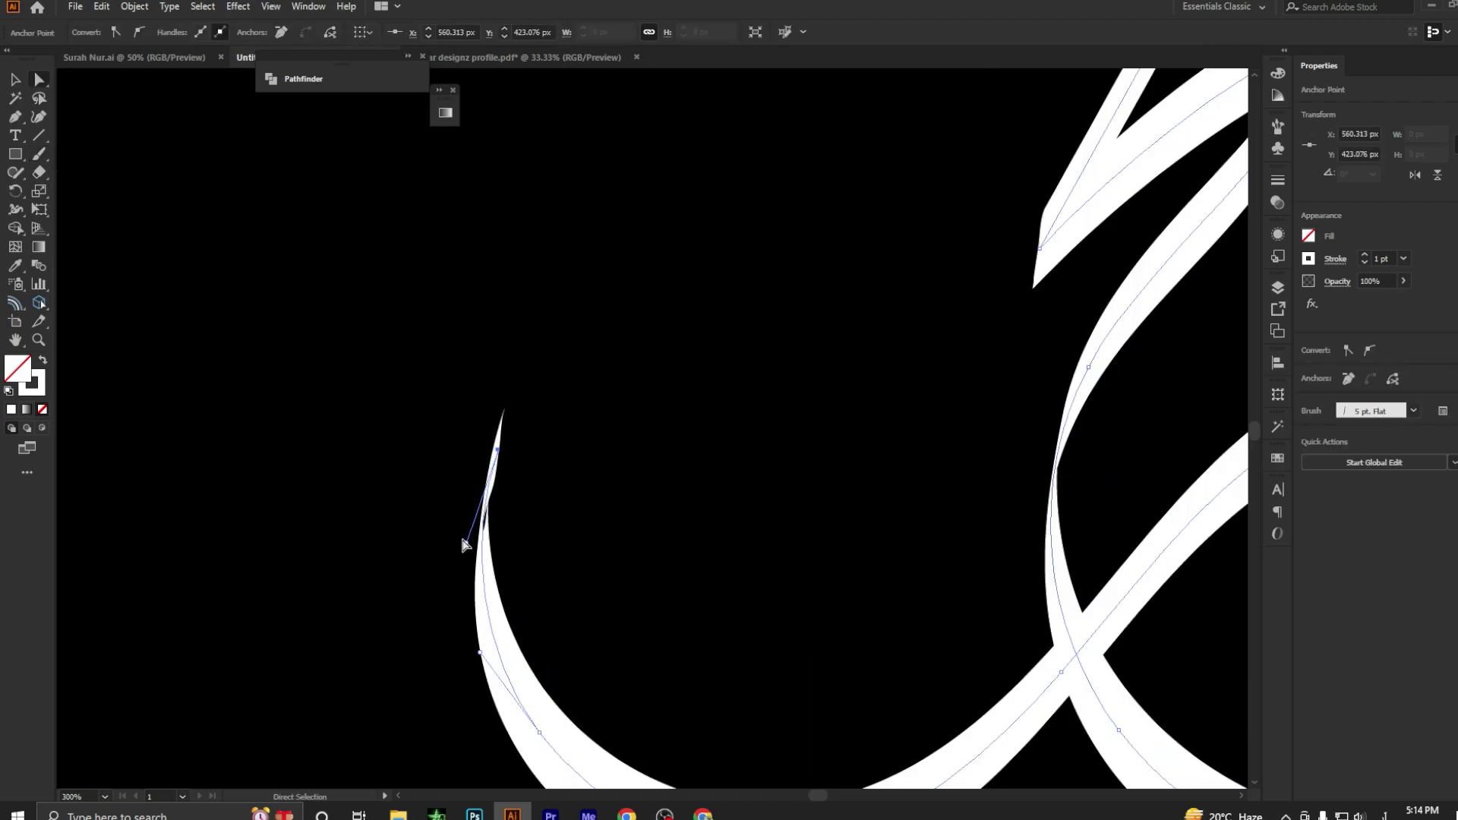
drag(467, 544, 483, 546)
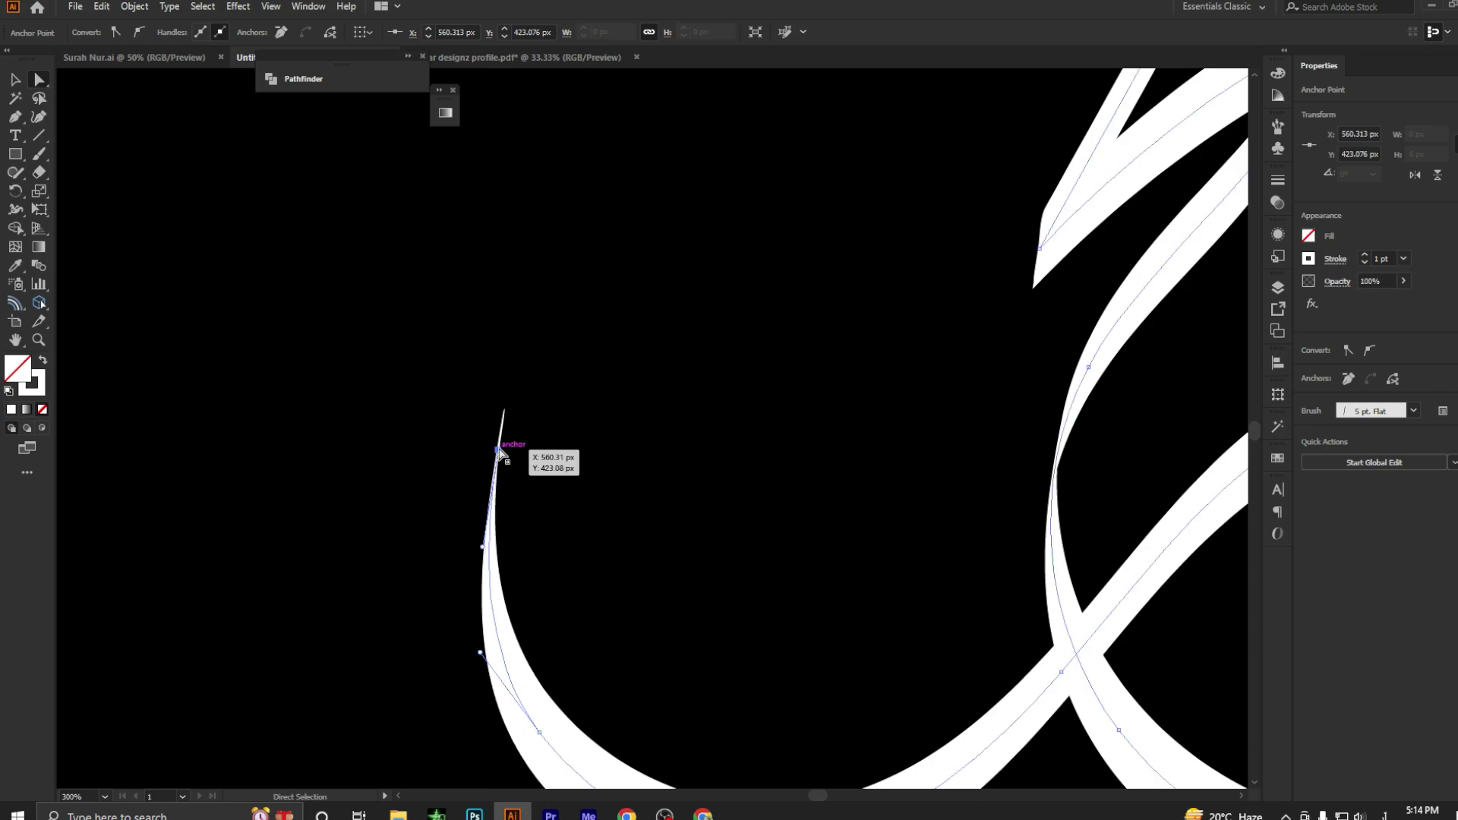
drag(499, 452, 495, 455)
click(531, 463)
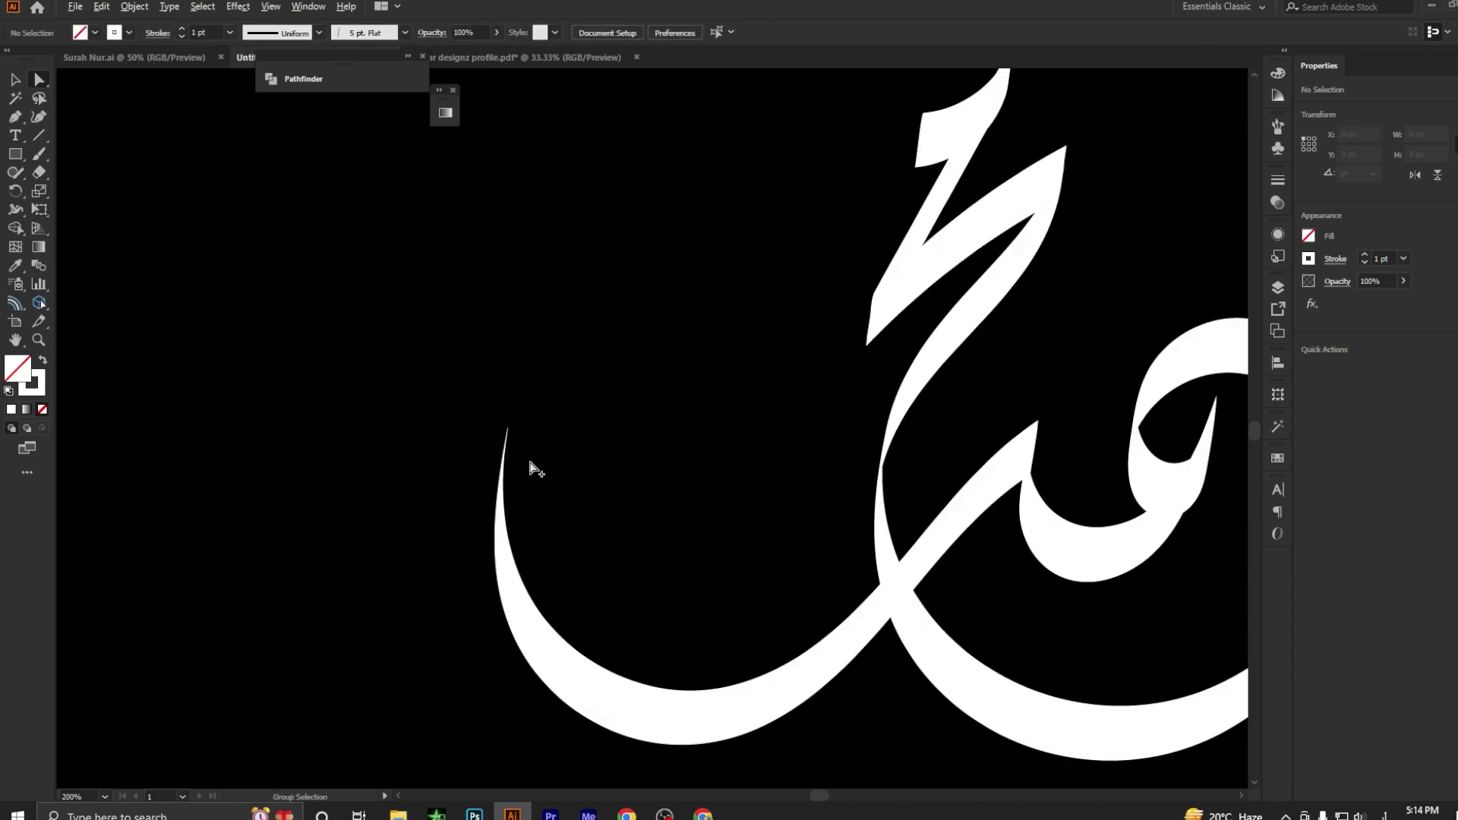
scroll(532, 471, down, 1)
scroll(530, 474, right, 2)
scroll(531, 474, right, 1)
scroll(914, 511, up, 1)
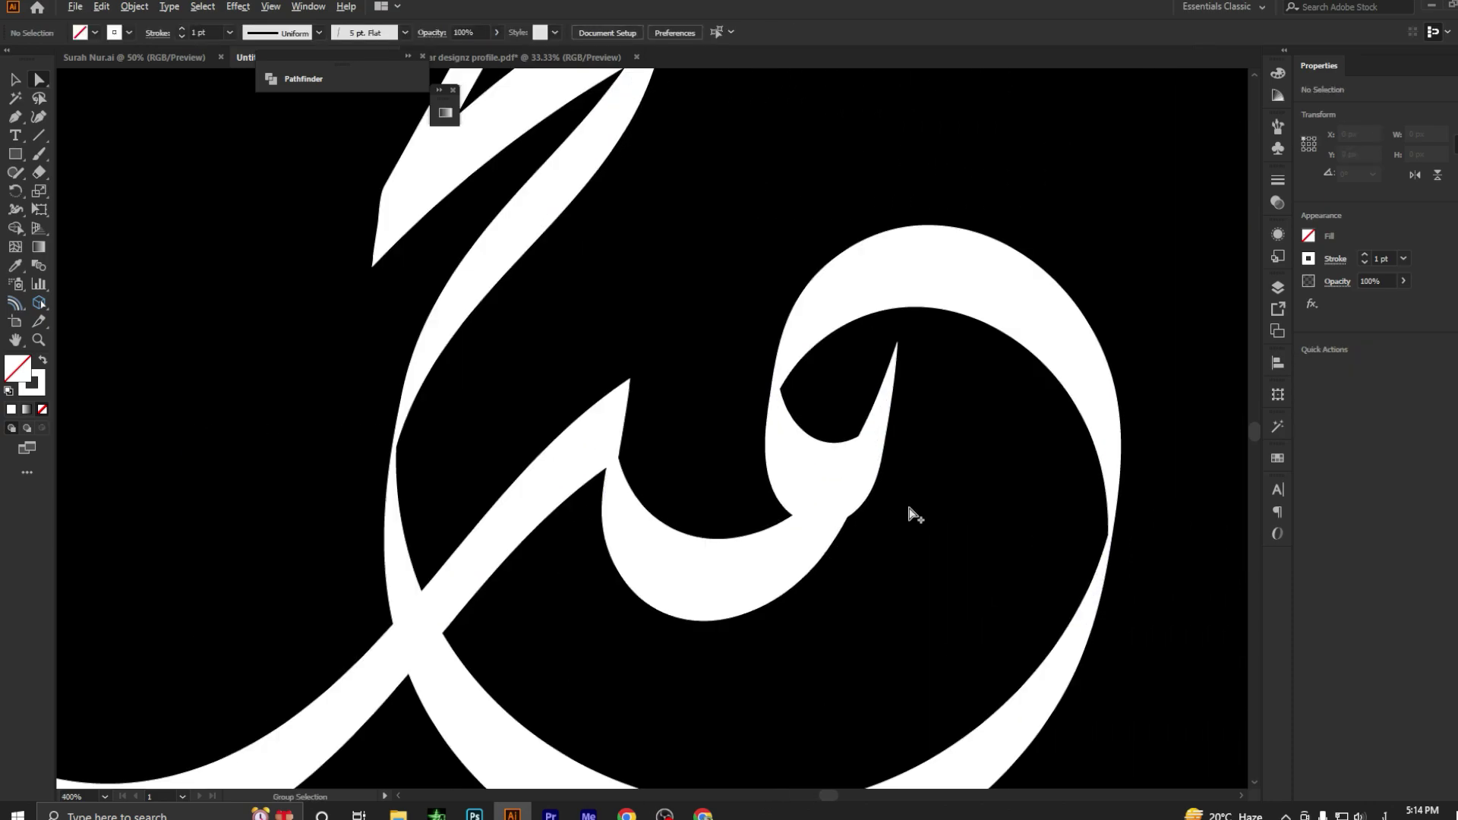
scroll(828, 470, up, 1)
Reshape the inner curl's curve so its edge hugs the narrow tip.
click(828, 469)
scroll(820, 532, up, 1)
scroll(820, 550, up, 1)
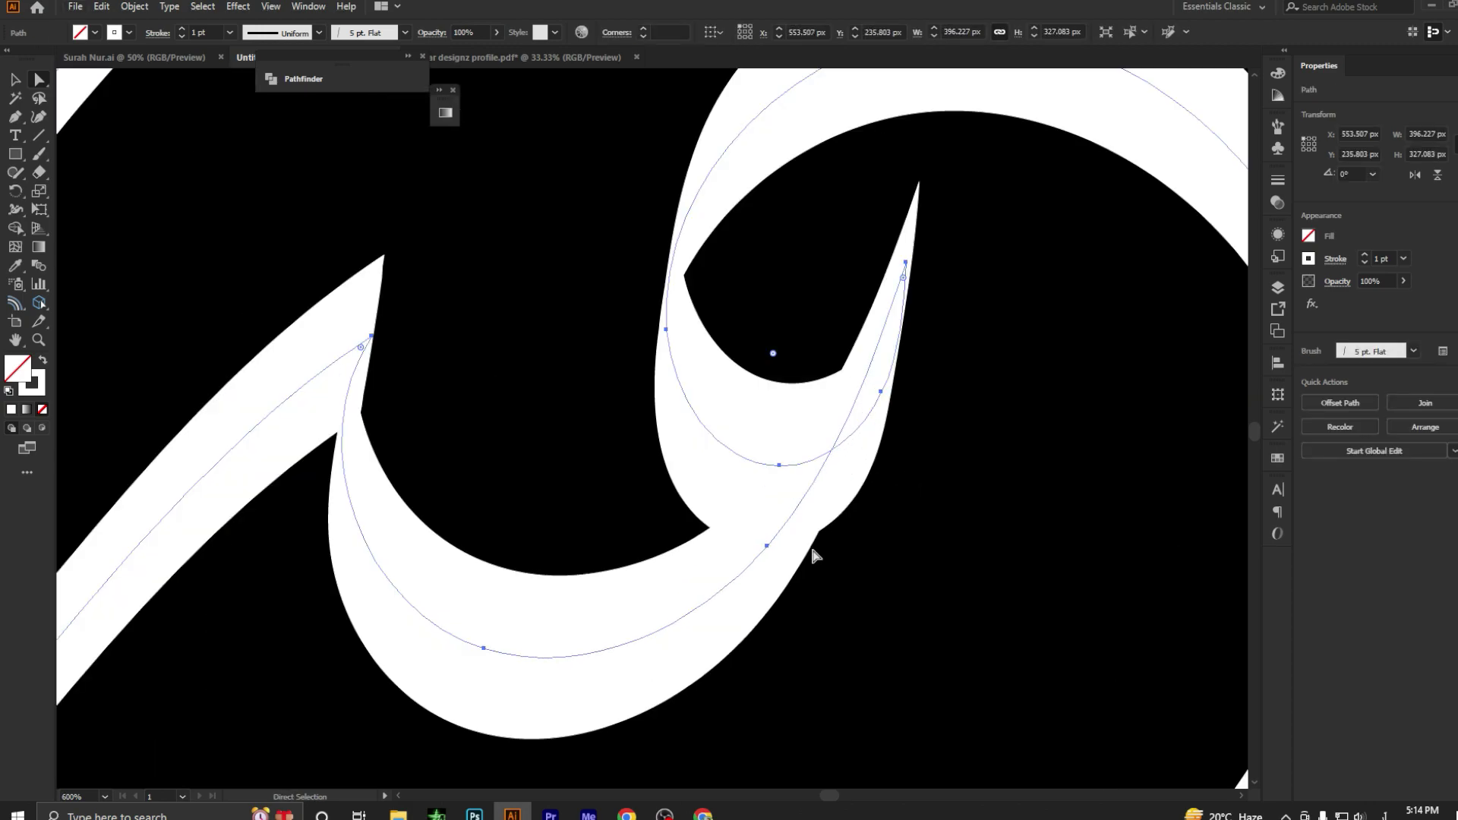
drag(769, 546, 812, 564)
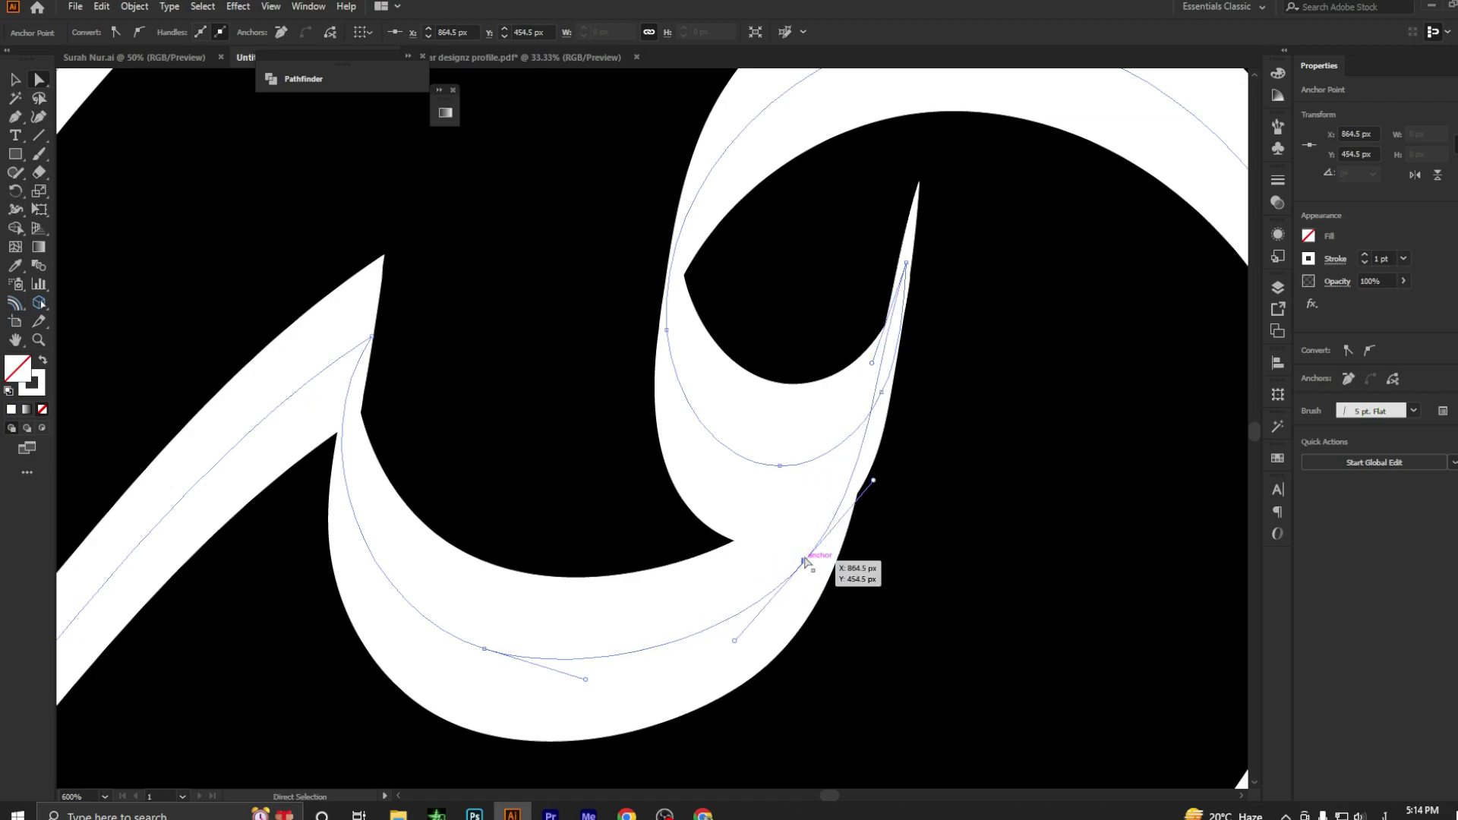
drag(887, 359, 896, 374)
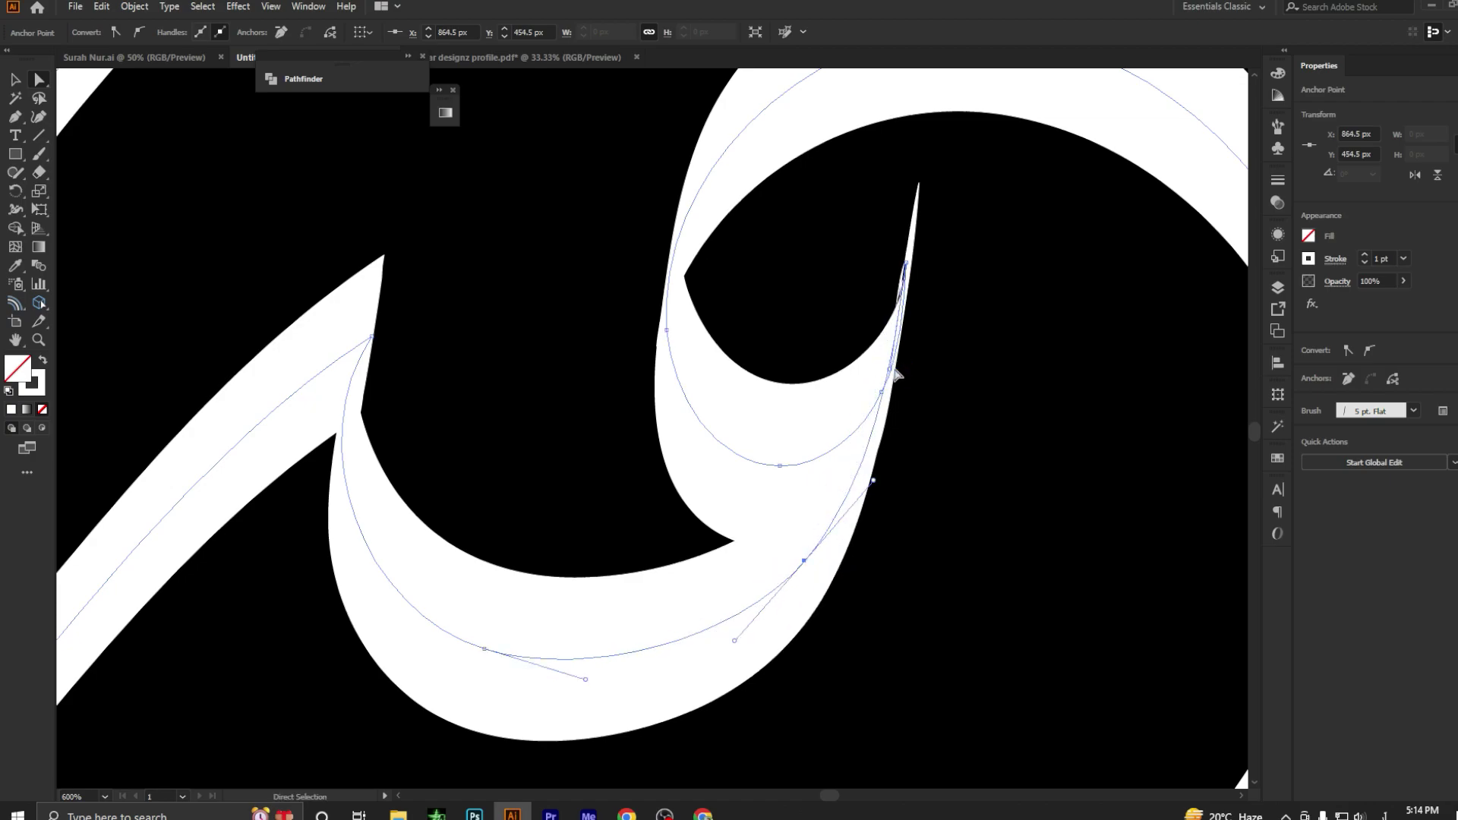
drag(879, 482, 890, 483)
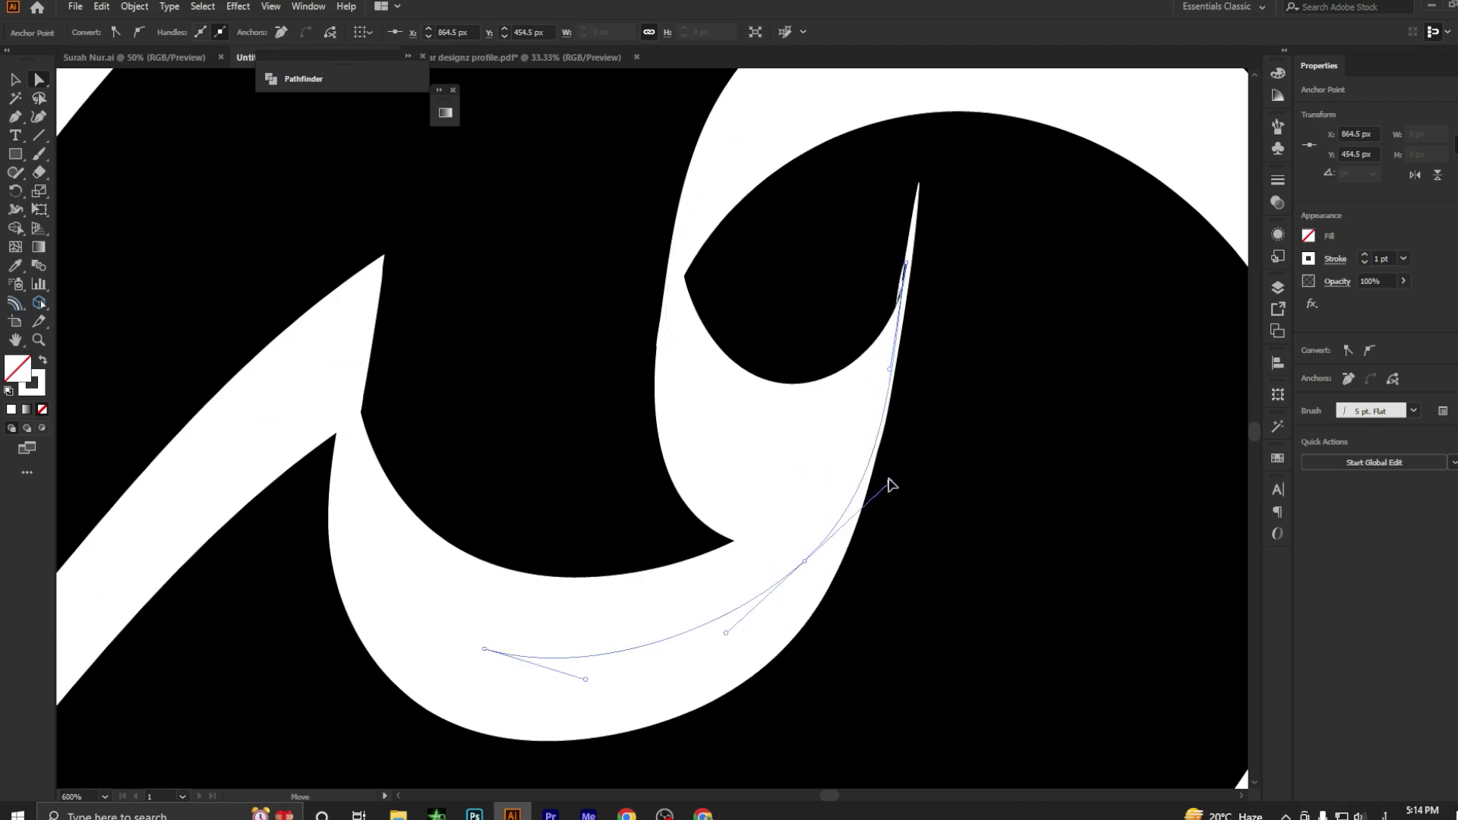
click(937, 514)
Move the inner curl's tip anchor and handle to close the gap and sharpen it.
click(886, 481)
scroll(940, 259, up, 3)
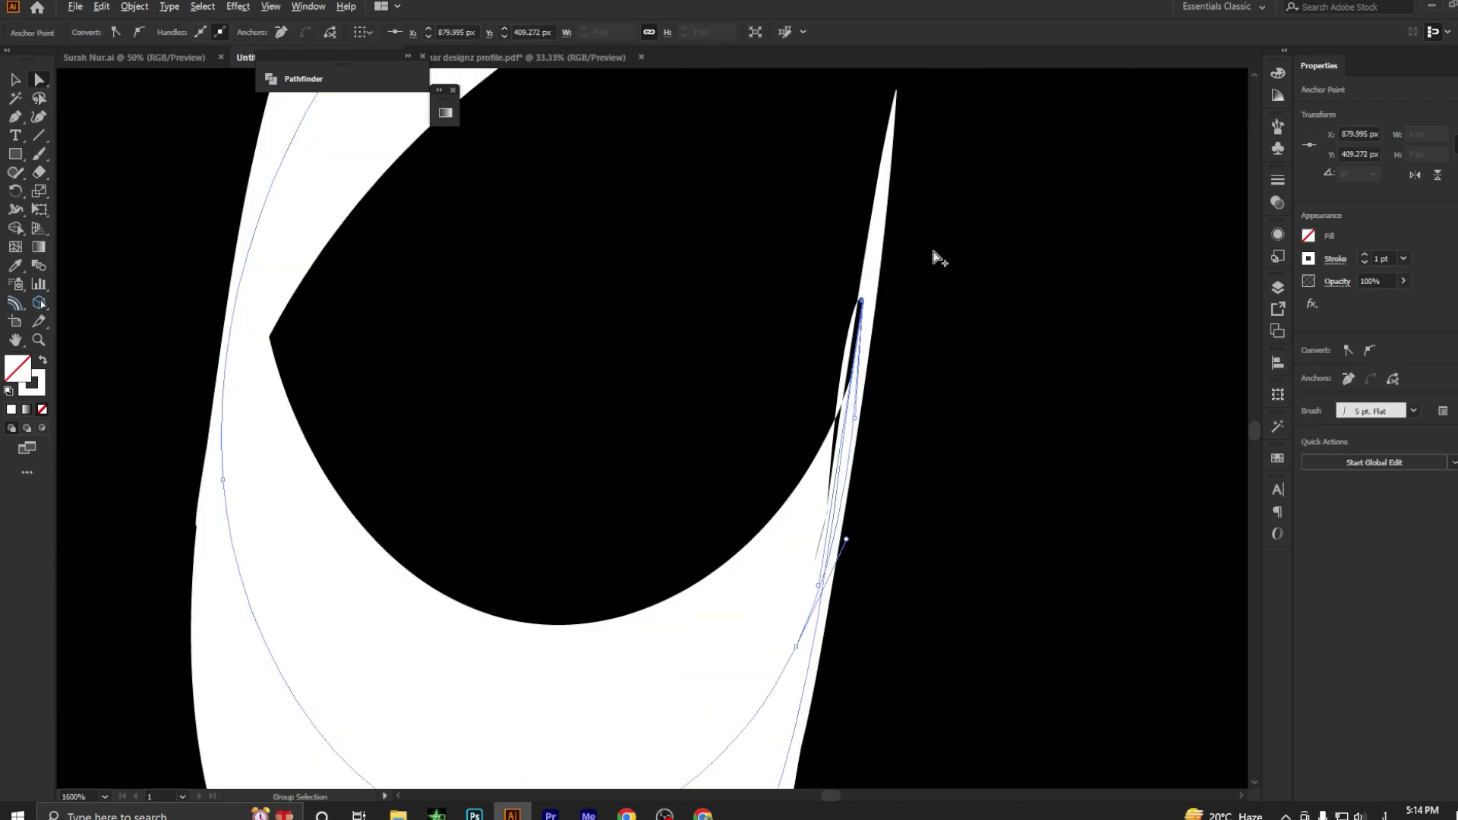
drag(862, 303, 871, 304)
drag(864, 422, 854, 432)
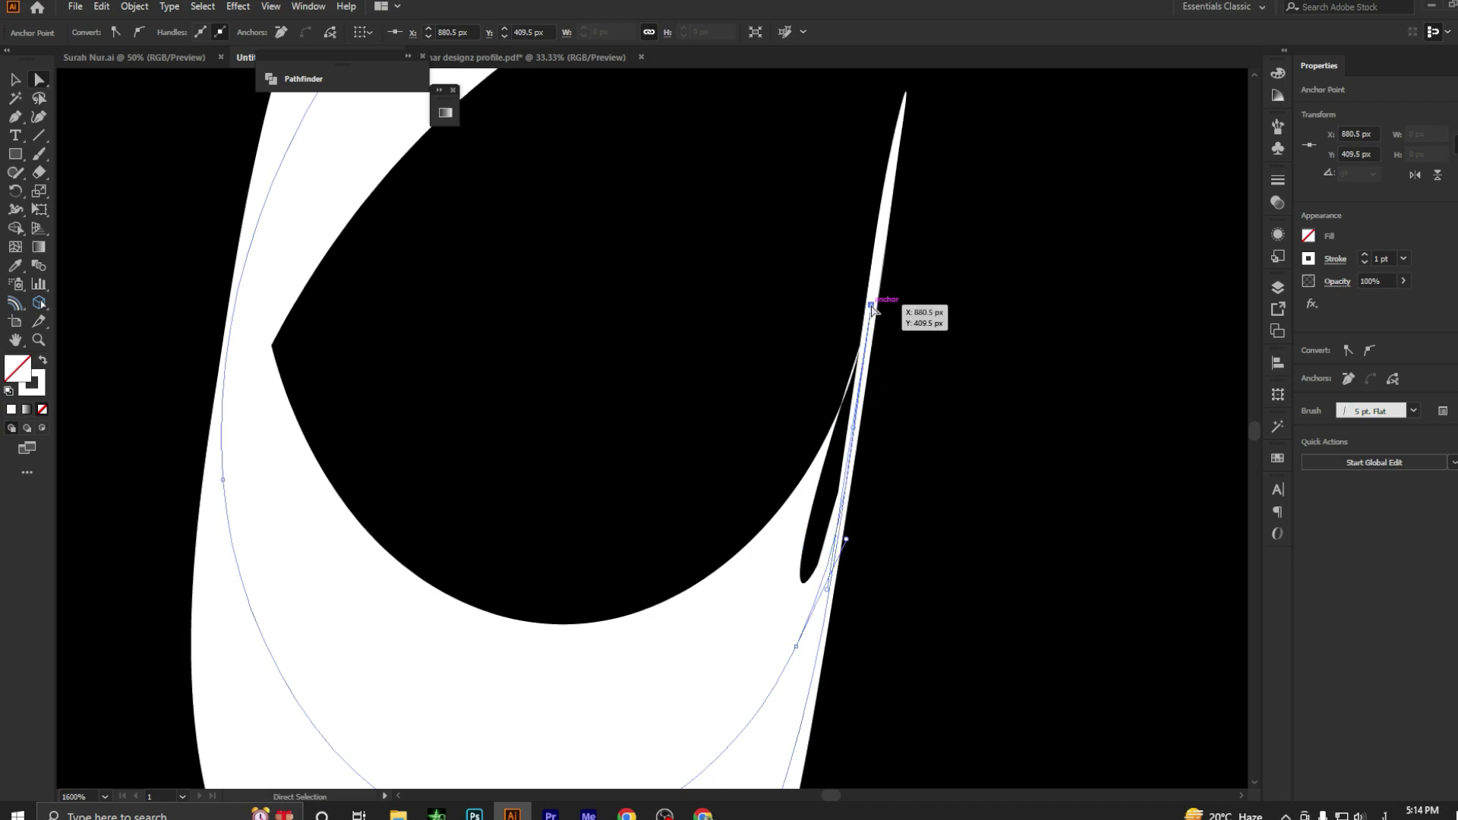
drag(873, 306, 893, 308)
click(985, 478)
scroll(987, 497, down, 3)
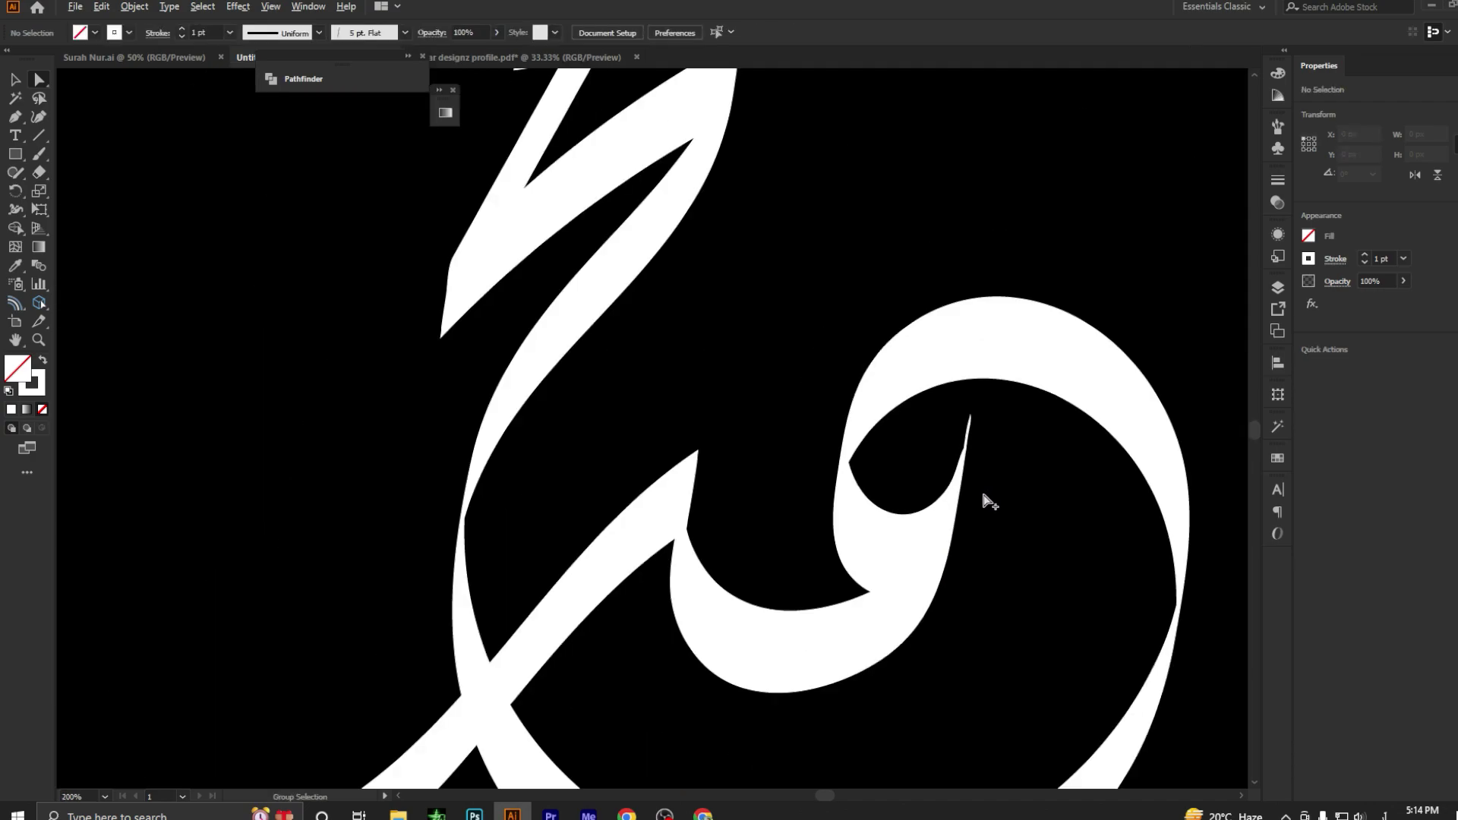
scroll(979, 501, down, 3)
scroll(970, 579, down, 1)
scroll(970, 580, down, 1)
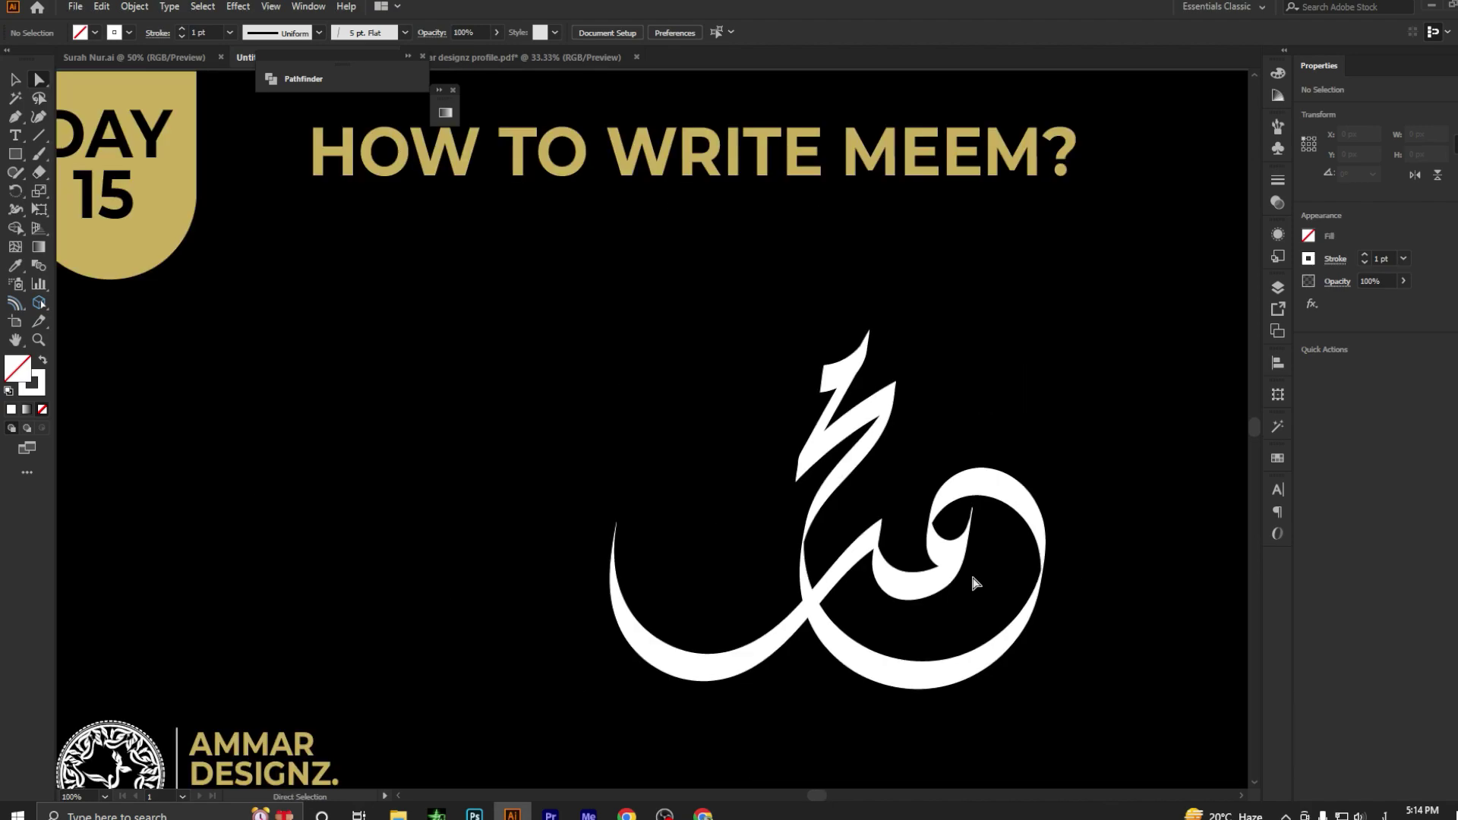
scroll(980, 584, up, 1)
scroll(1005, 583, up, 1)
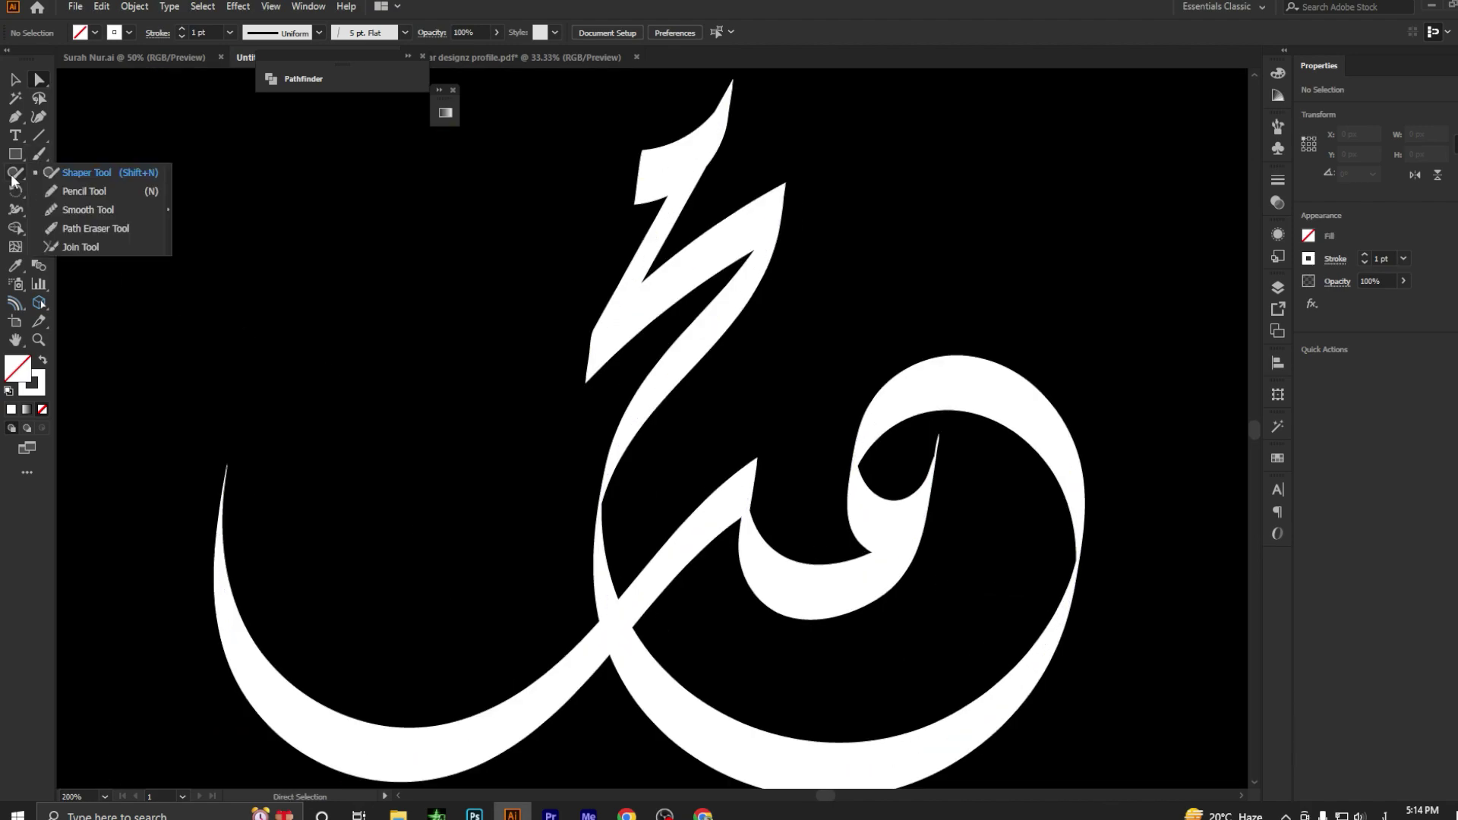
Pencil a curved arrow inside the Meem loop and place a new text object beside it.
drag(18, 168, 79, 190)
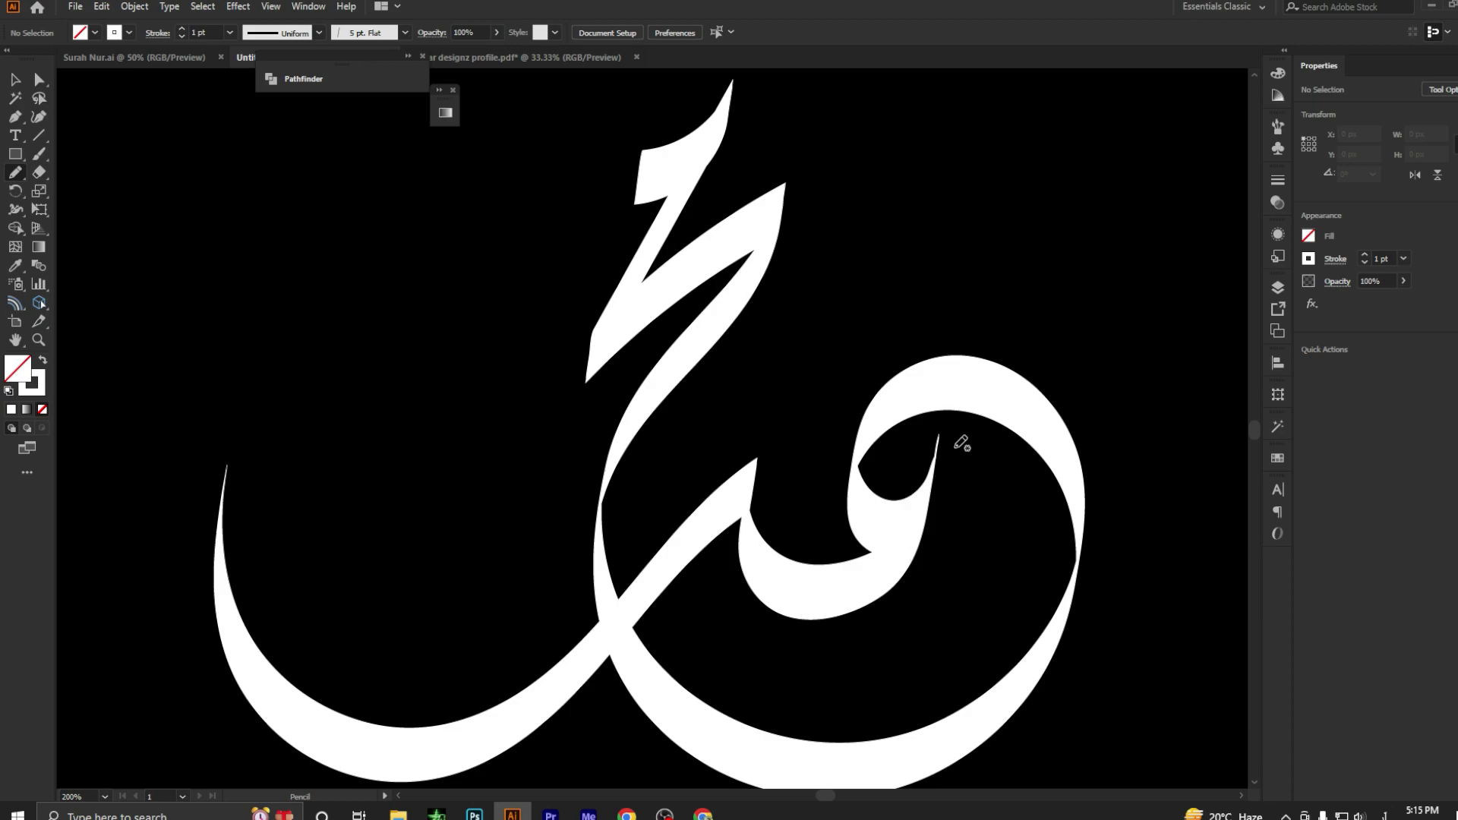
mouse_move(868, 615)
mouse_down()
mouse_move(976, 455)
mouse_move(979, 483)
mouse_up()
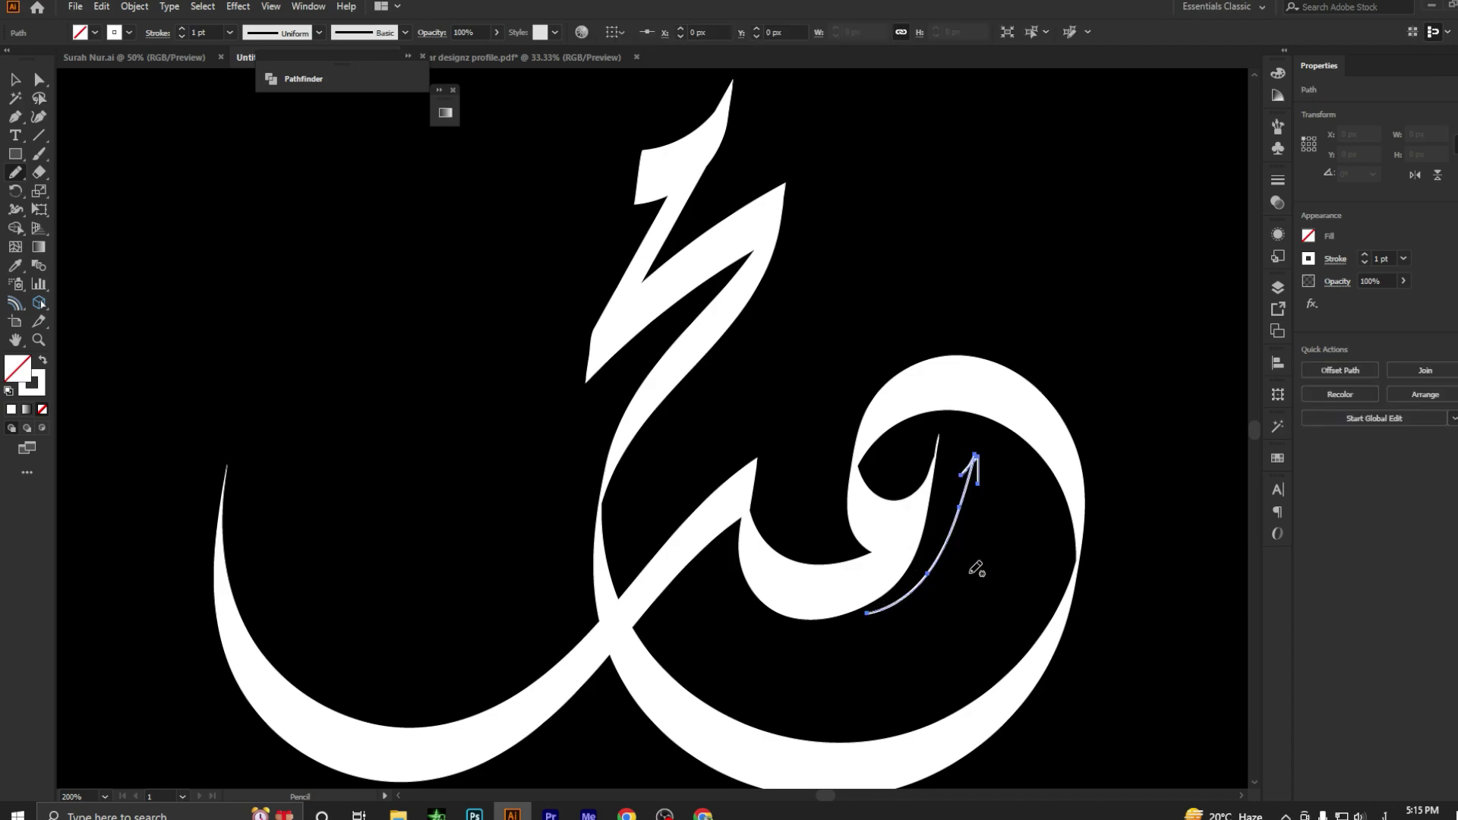
click(14, 135)
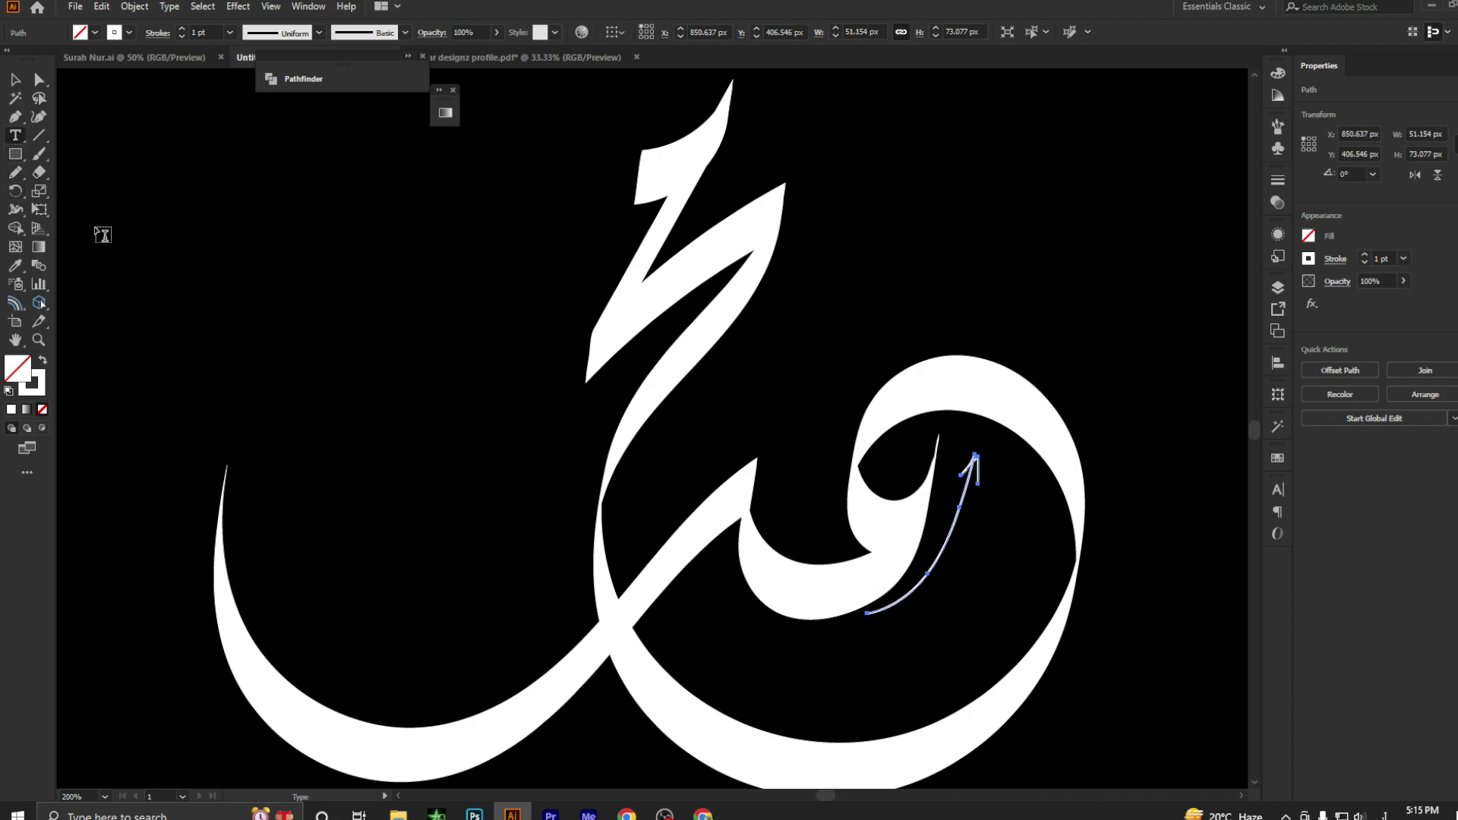
click(346, 495)
Enter the angle label 45' in English and colour it white.
key(BackSpace)
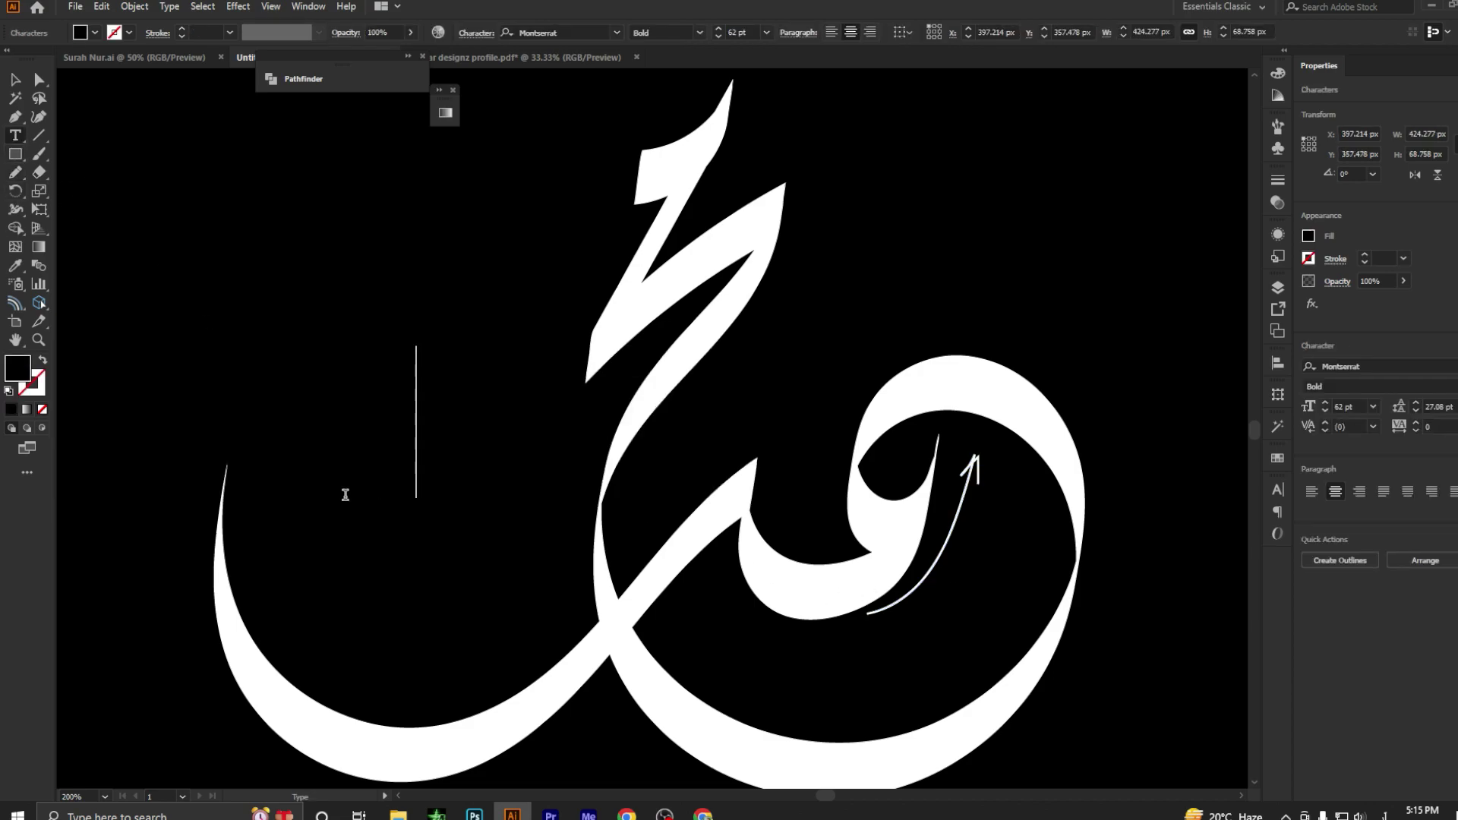
key(ctrl+v)
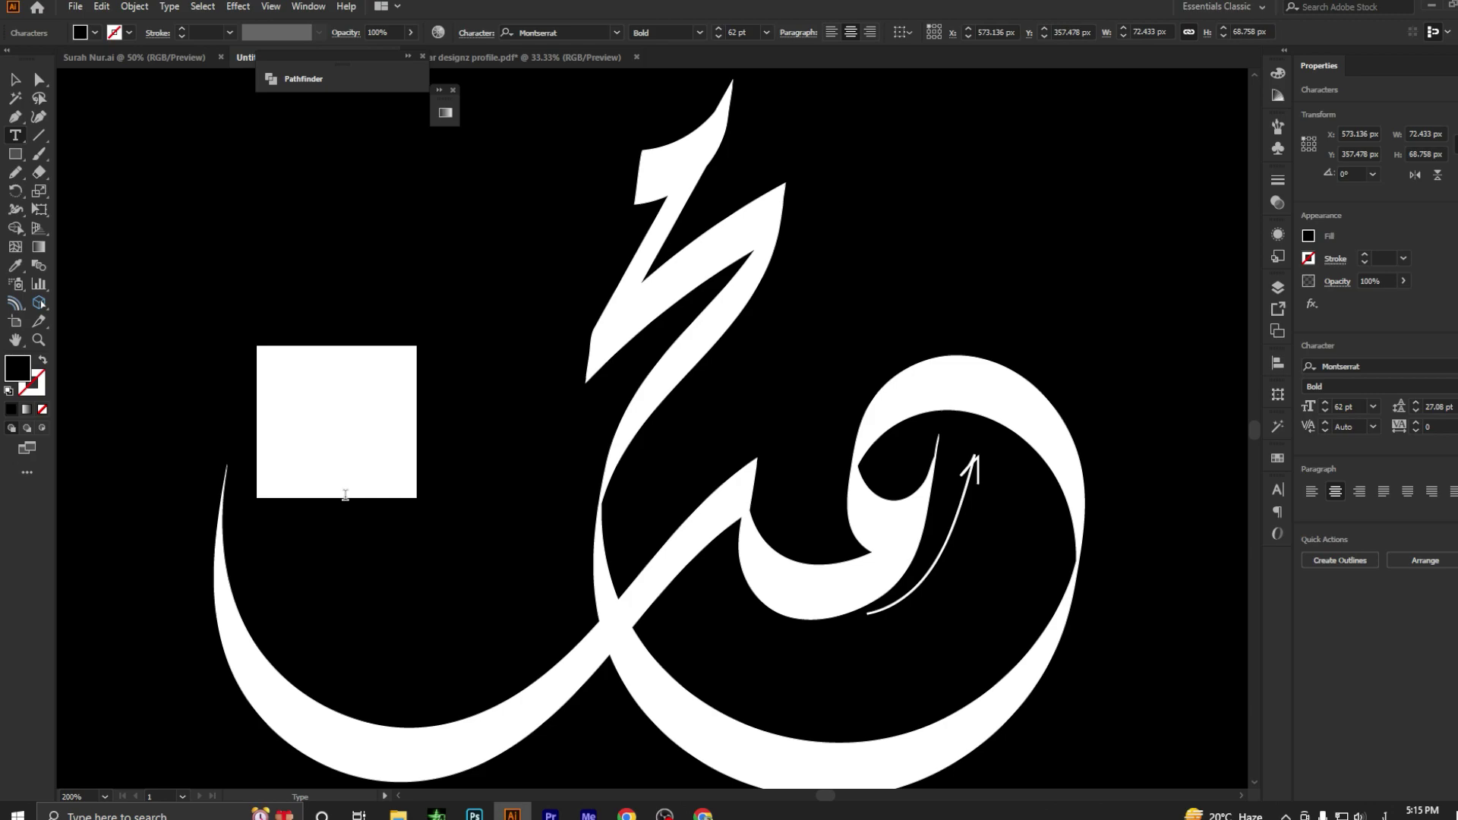
key(ctrl+a)
key(ctrl+v)
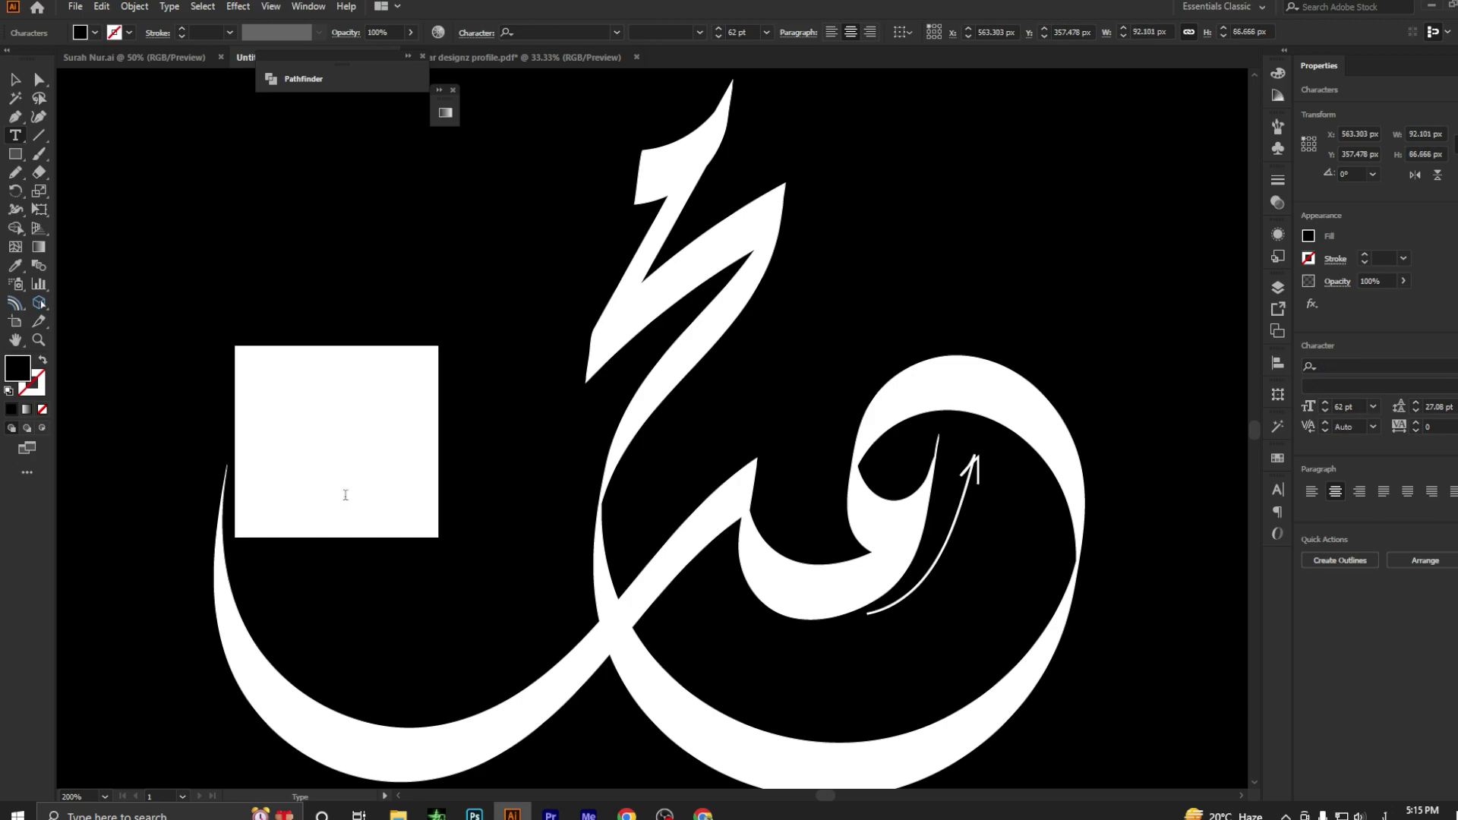
key(super+space)
key(BackSpace)
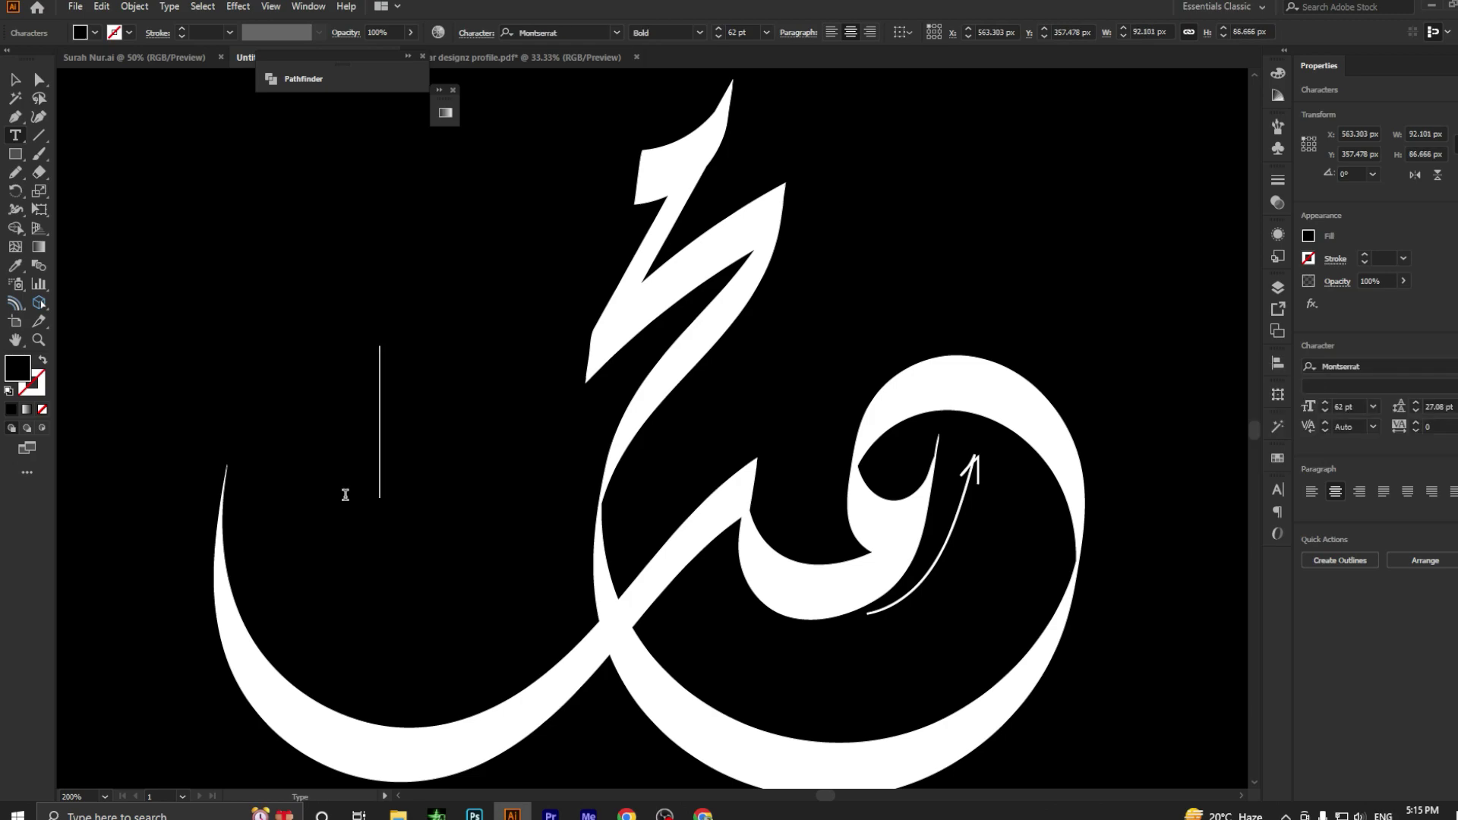
key(ctrl+v)
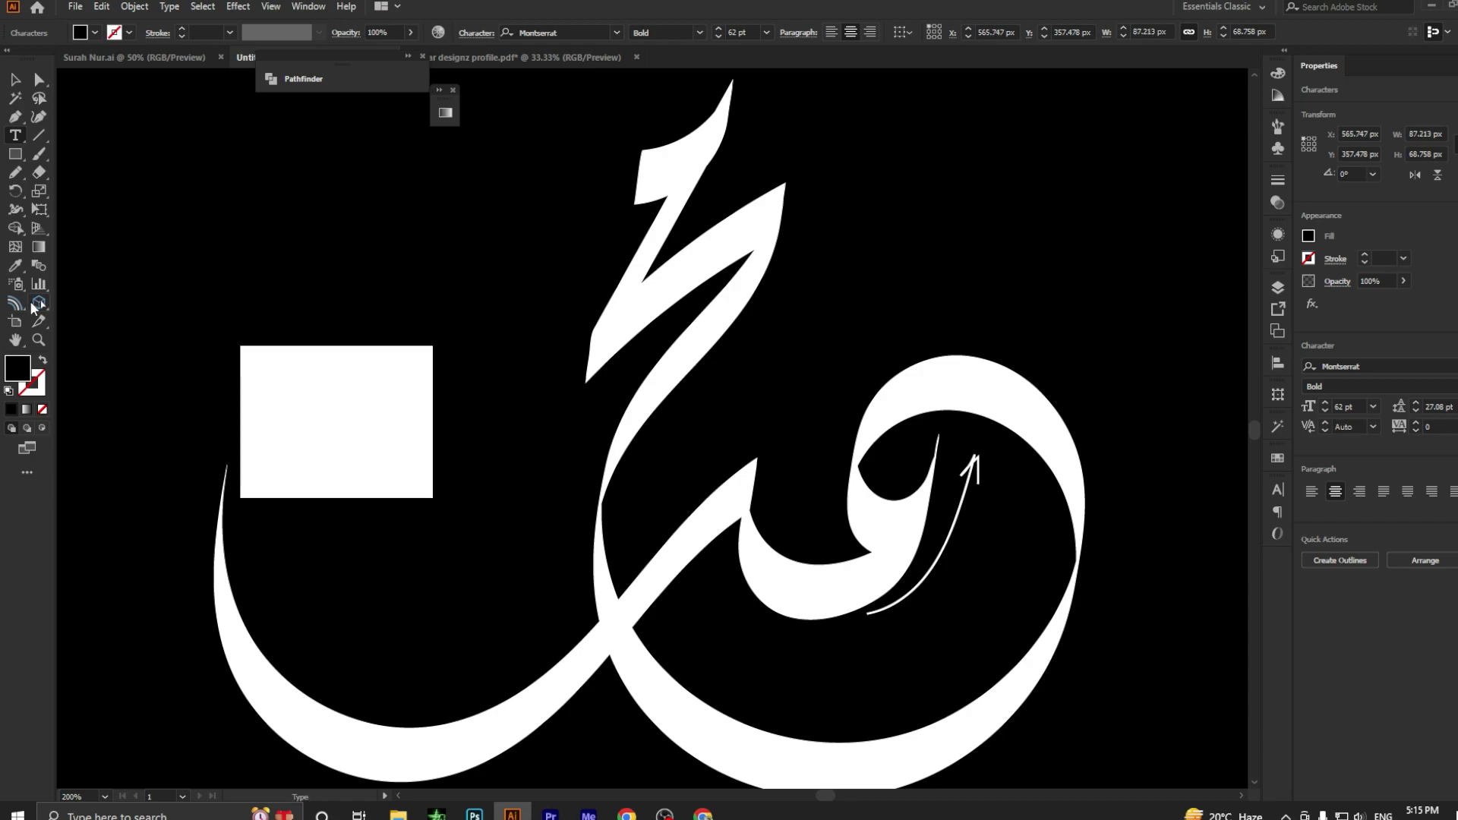
click(89, 32)
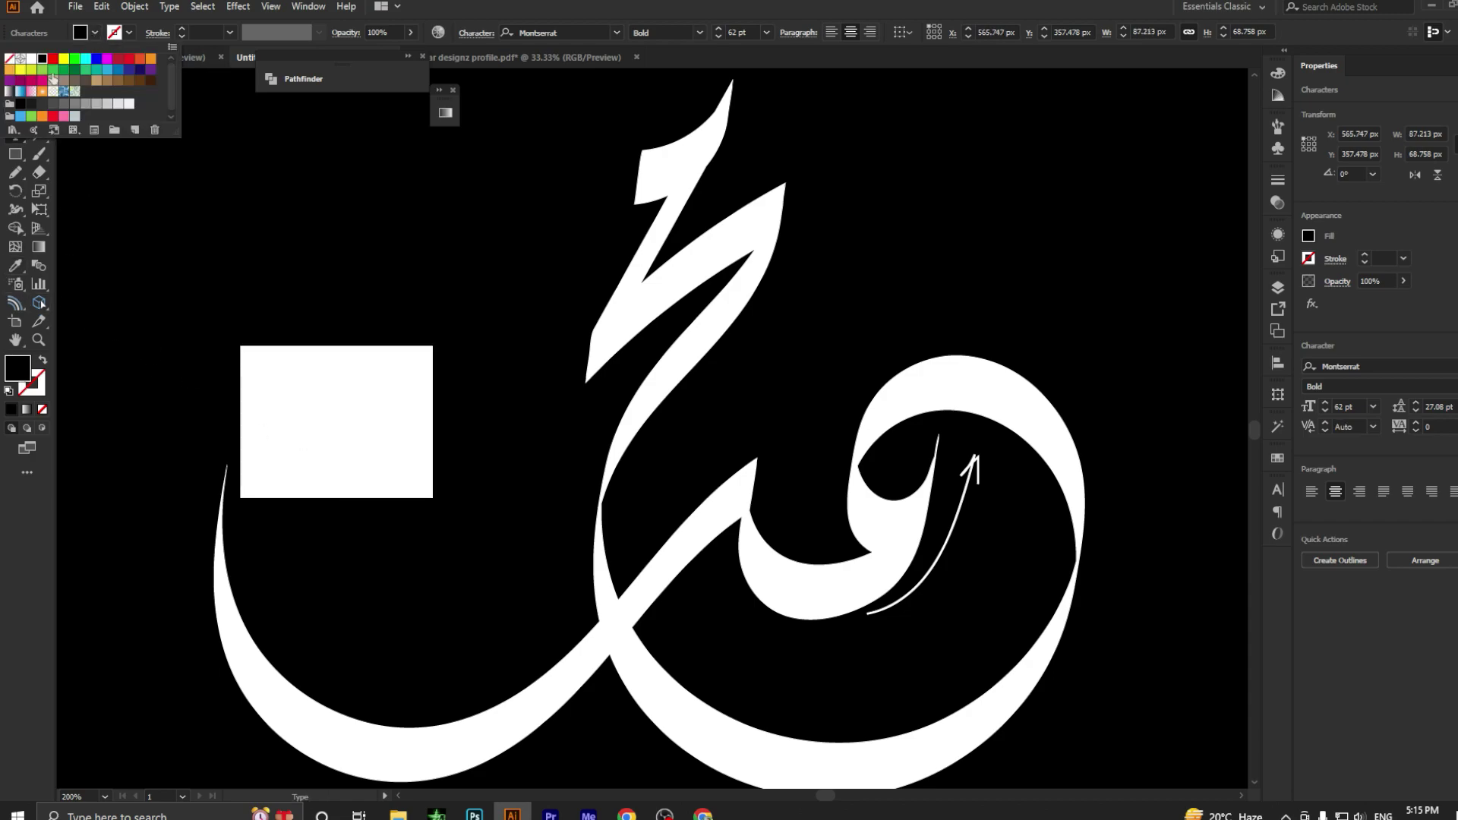
click(30, 60)
key(Escape)
key(Escape)
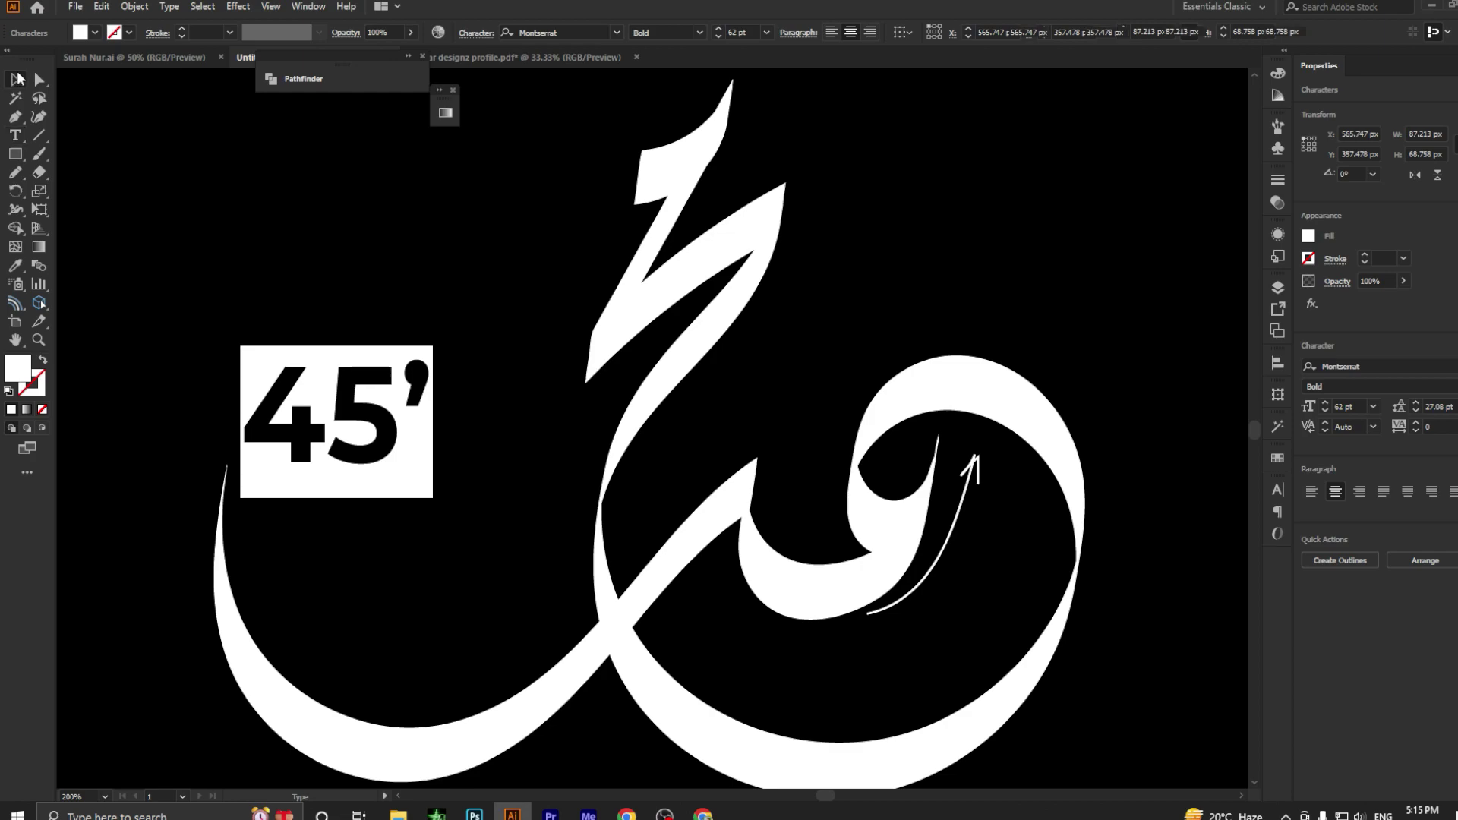
Move the 45' label to the Meem's upper right, then zoom out.
drag(353, 432, 992, 271)
click(384, 527)
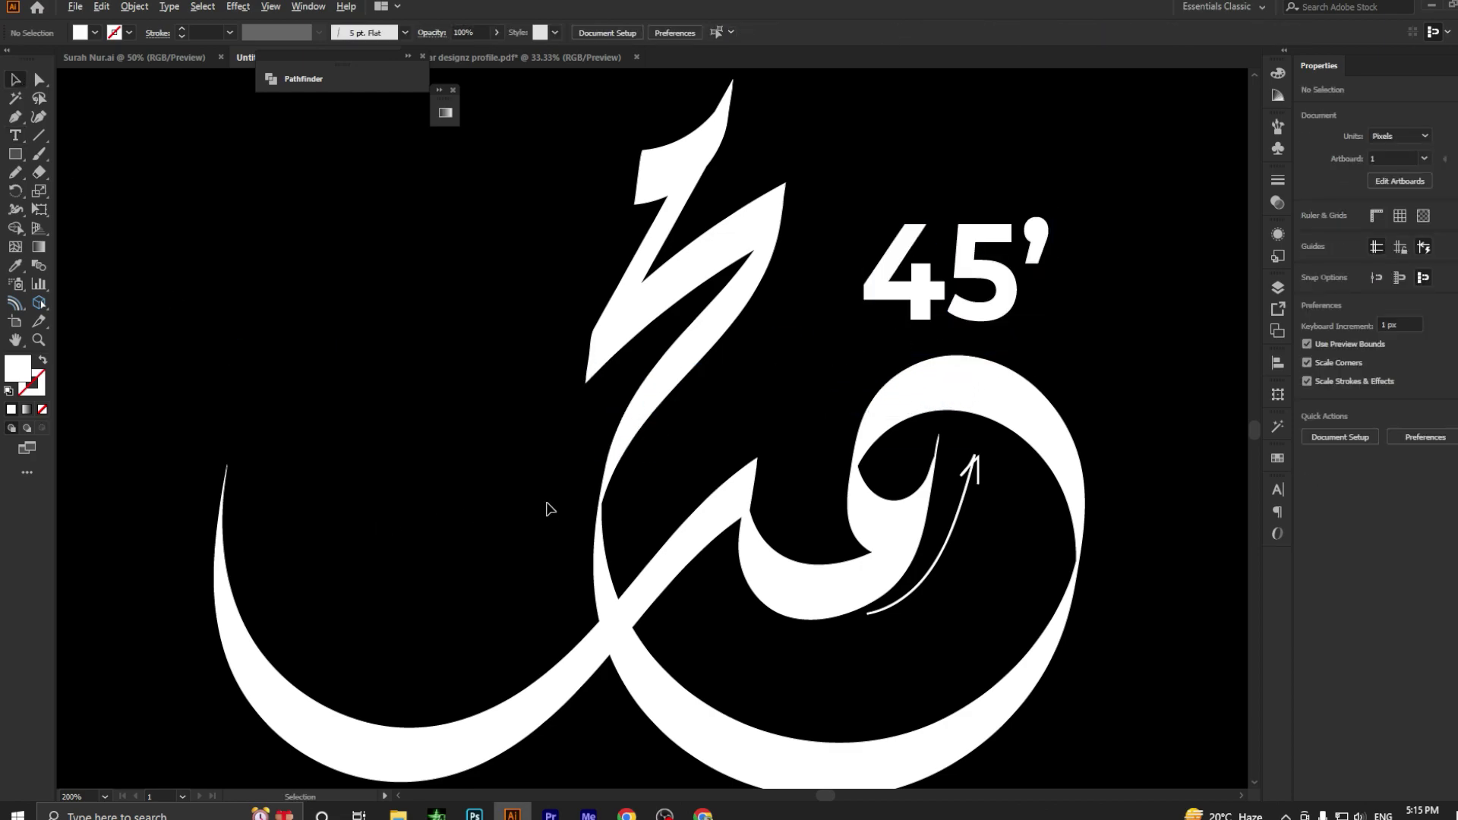
key(ctrl+1)
Move the Meem and its 45' label to the artboard's left.
scroll(553, 564, left, 2)
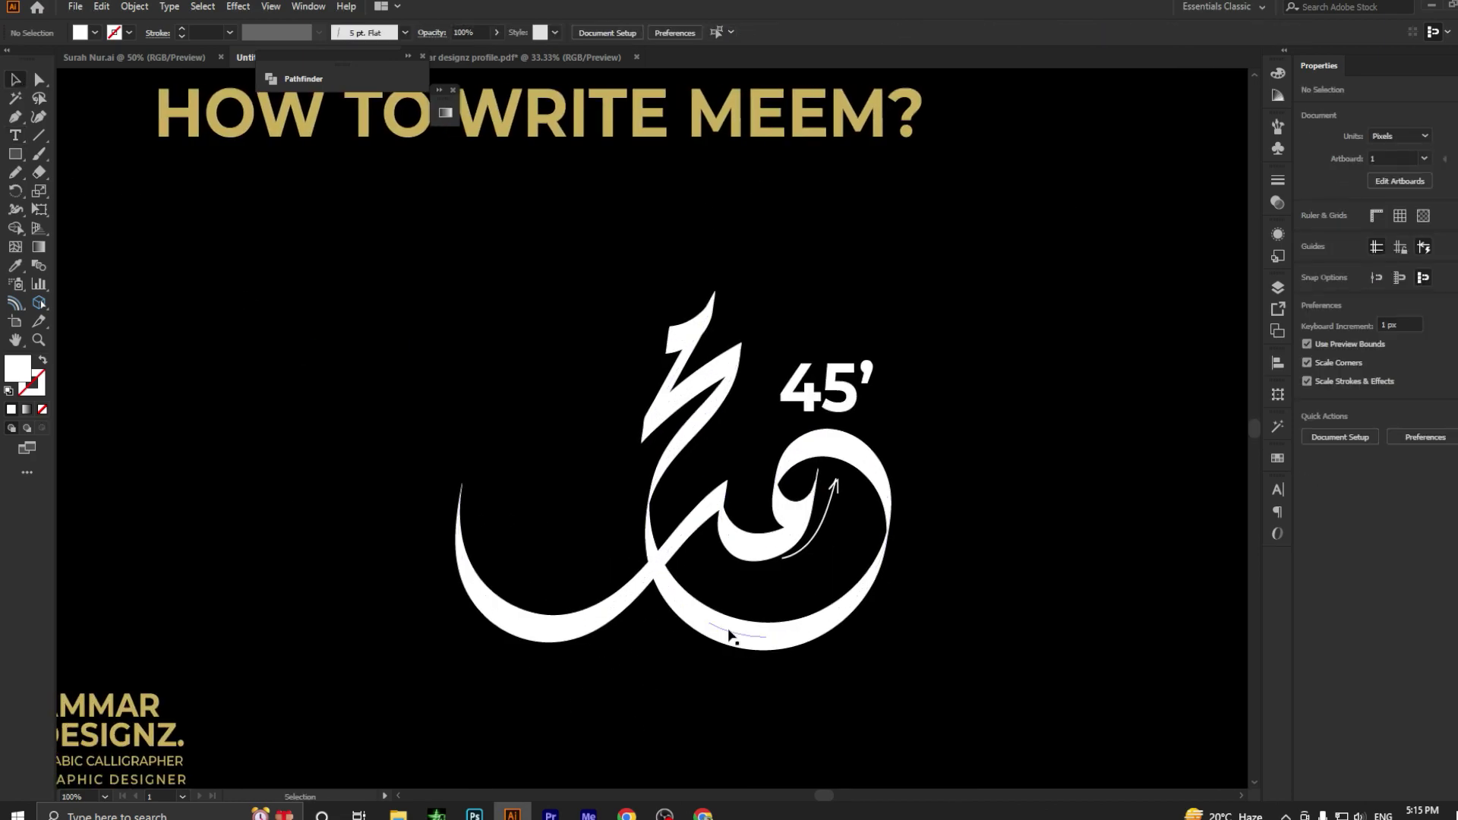
alt+scroll(687, 710, down, 1)
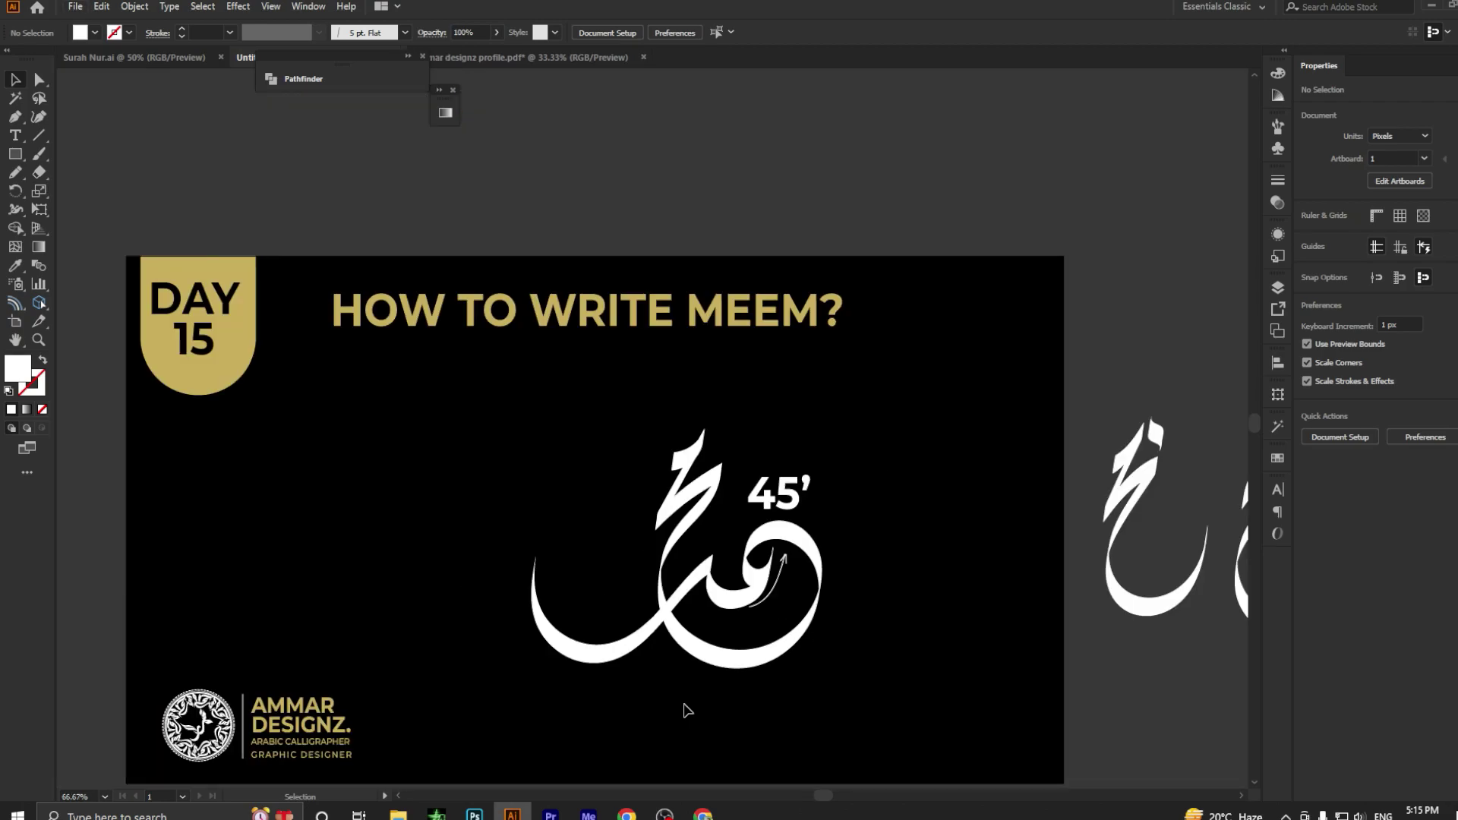
scroll(688, 710, down, 1)
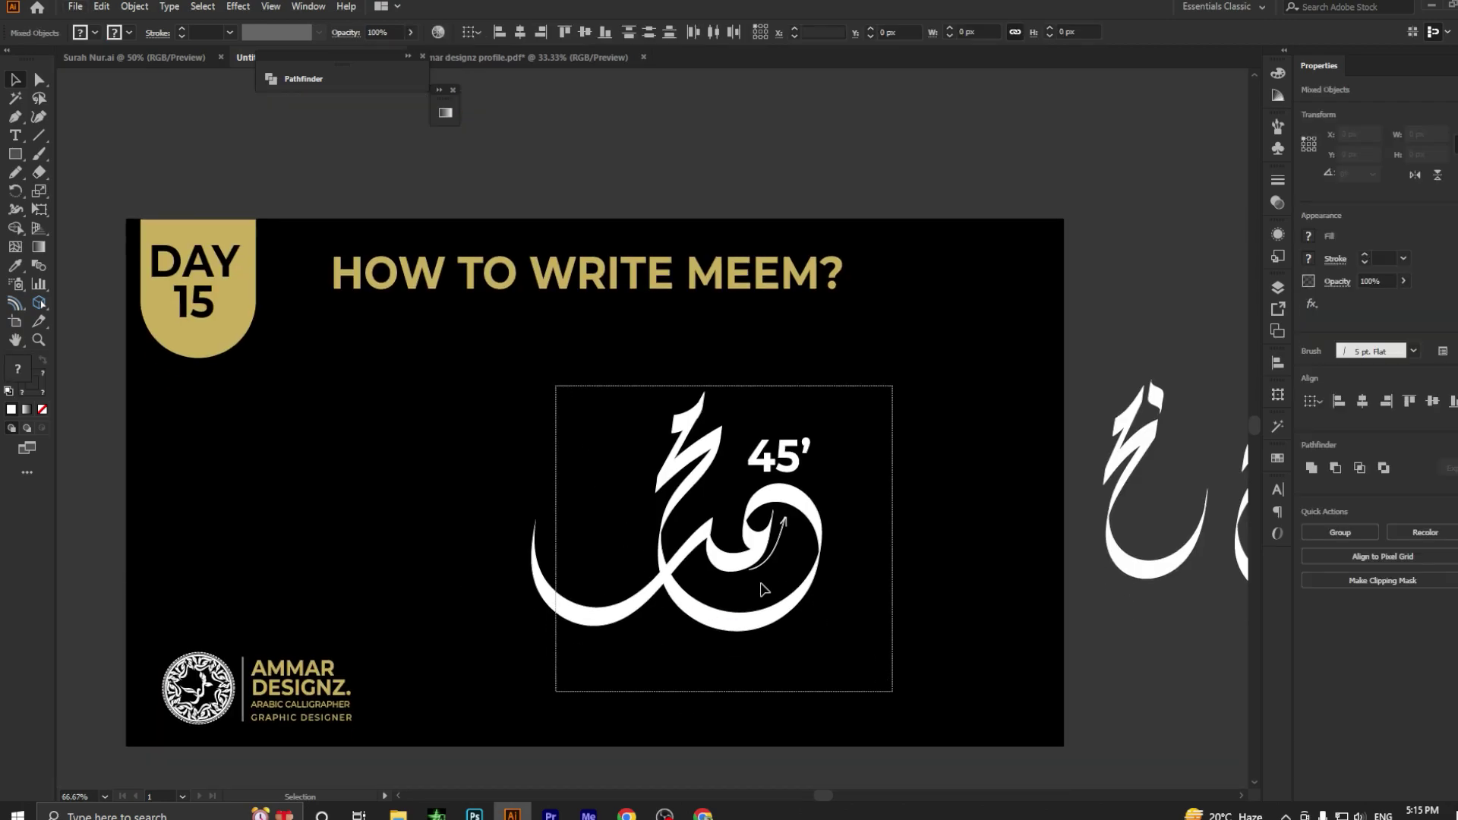
mouse_move(603, 443)
mouse_down()
mouse_move(801, 597)
mouse_move(398, 535)
mouse_up()
click(723, 552)
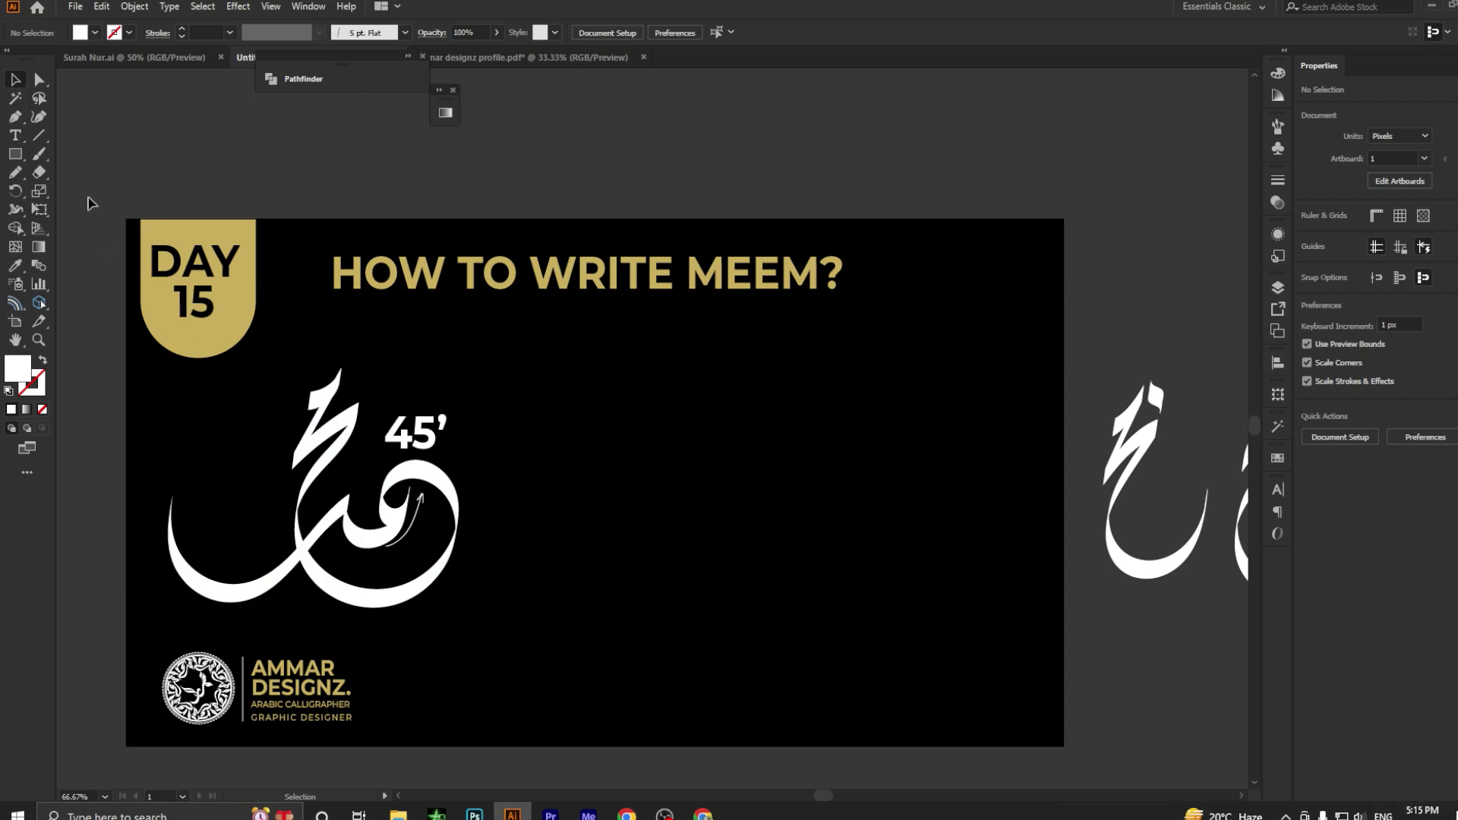
Paint the upright flat-brush stroke of a new Meem.
click(39, 151)
alt+scroll(841, 436, up, 1)
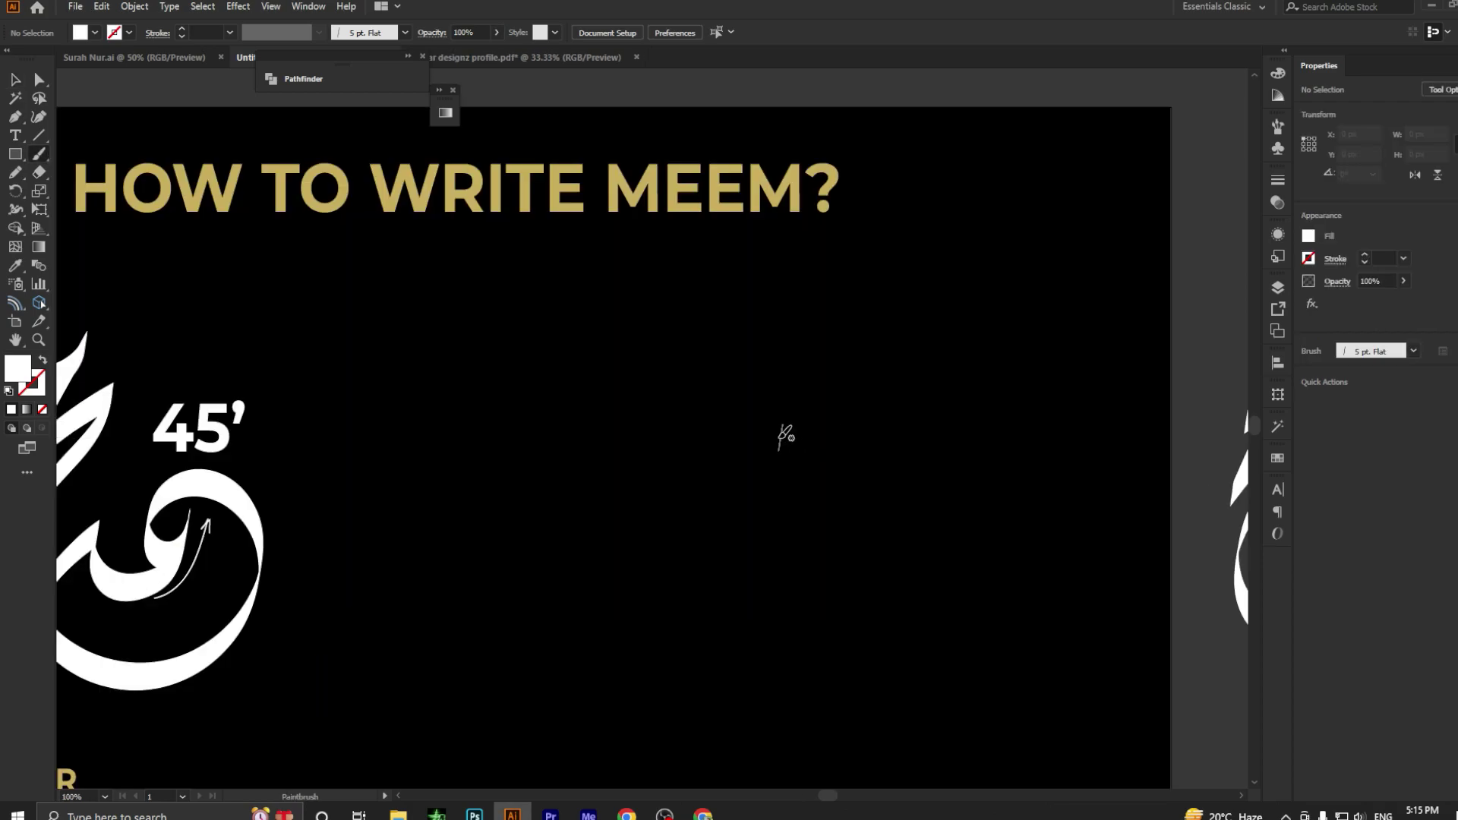
alt+scroll(782, 439, up, 1)
mouse_move(748, 441)
mouse_down()
mouse_move(828, 354)
mouse_move(733, 524)
mouse_move(718, 594)
mouse_move(836, 771)
mouse_move(841, 695)
mouse_up()
scroll(772, 619, down, 2)
scroll(771, 618, left, 2)
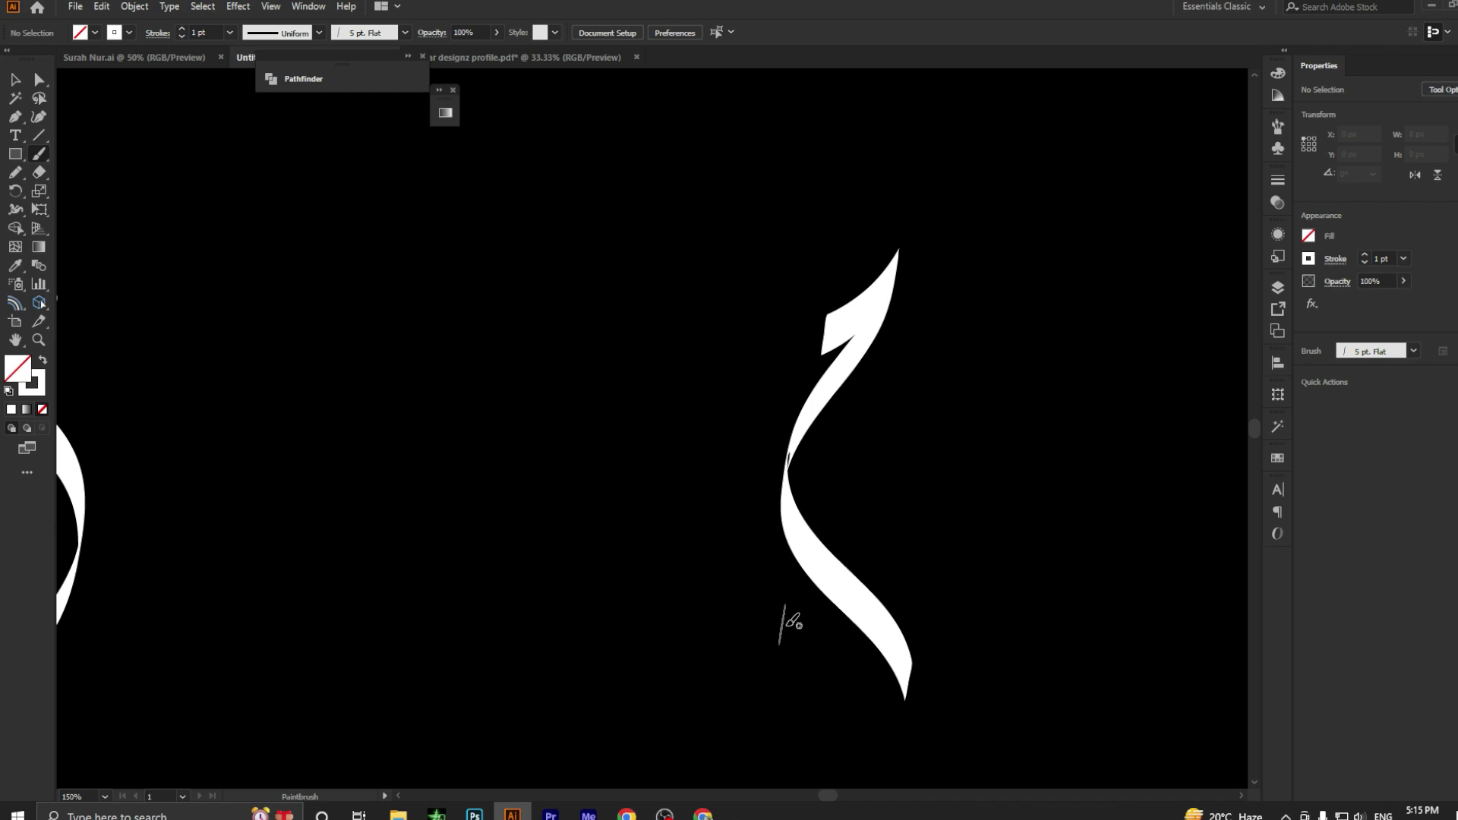
scroll(831, 632, down, 2)
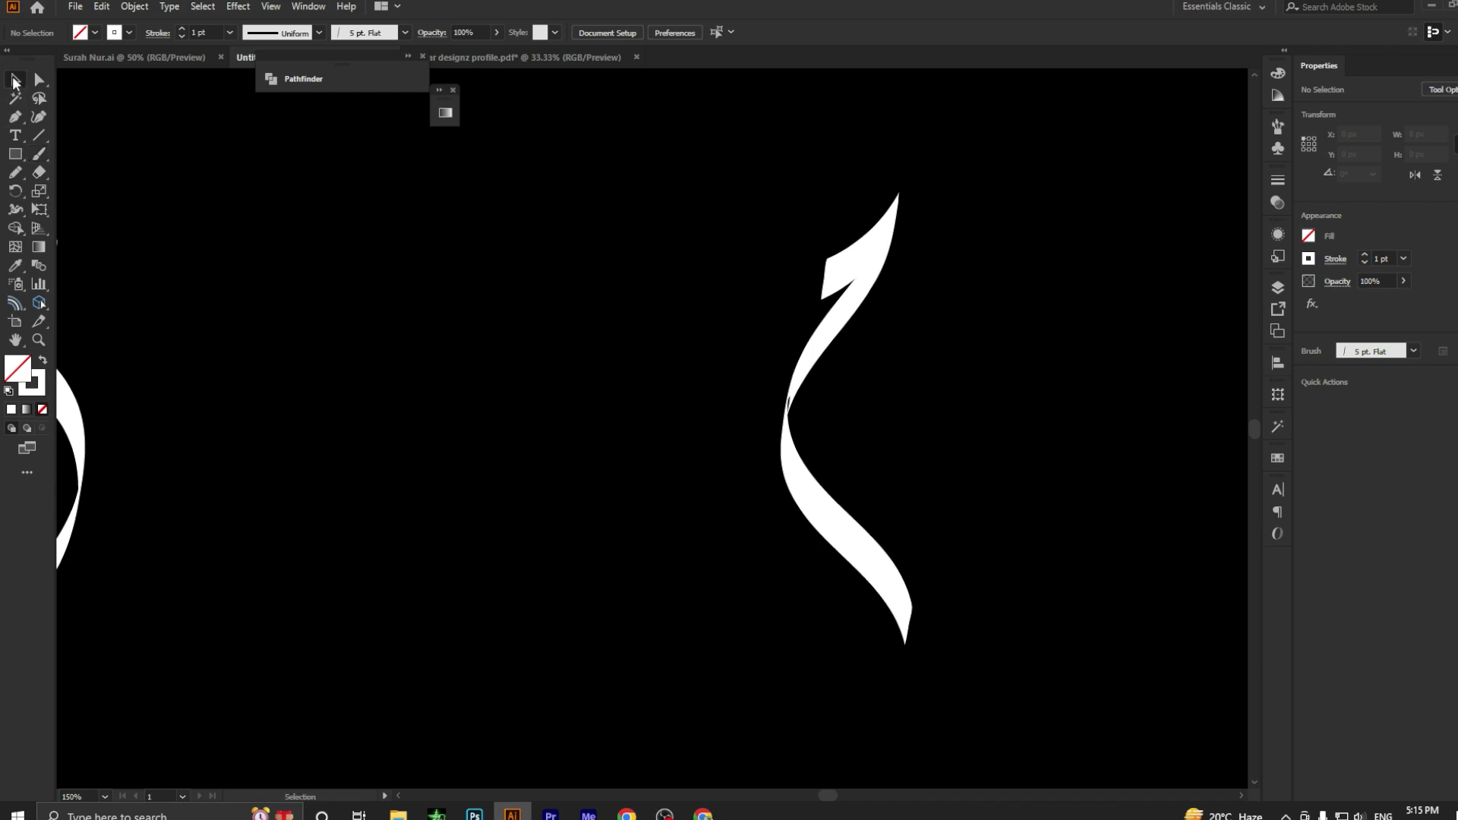
Adjust the new stroke's bottom endpoint with the Curvature tool.
click(39, 117)
click(900, 619)
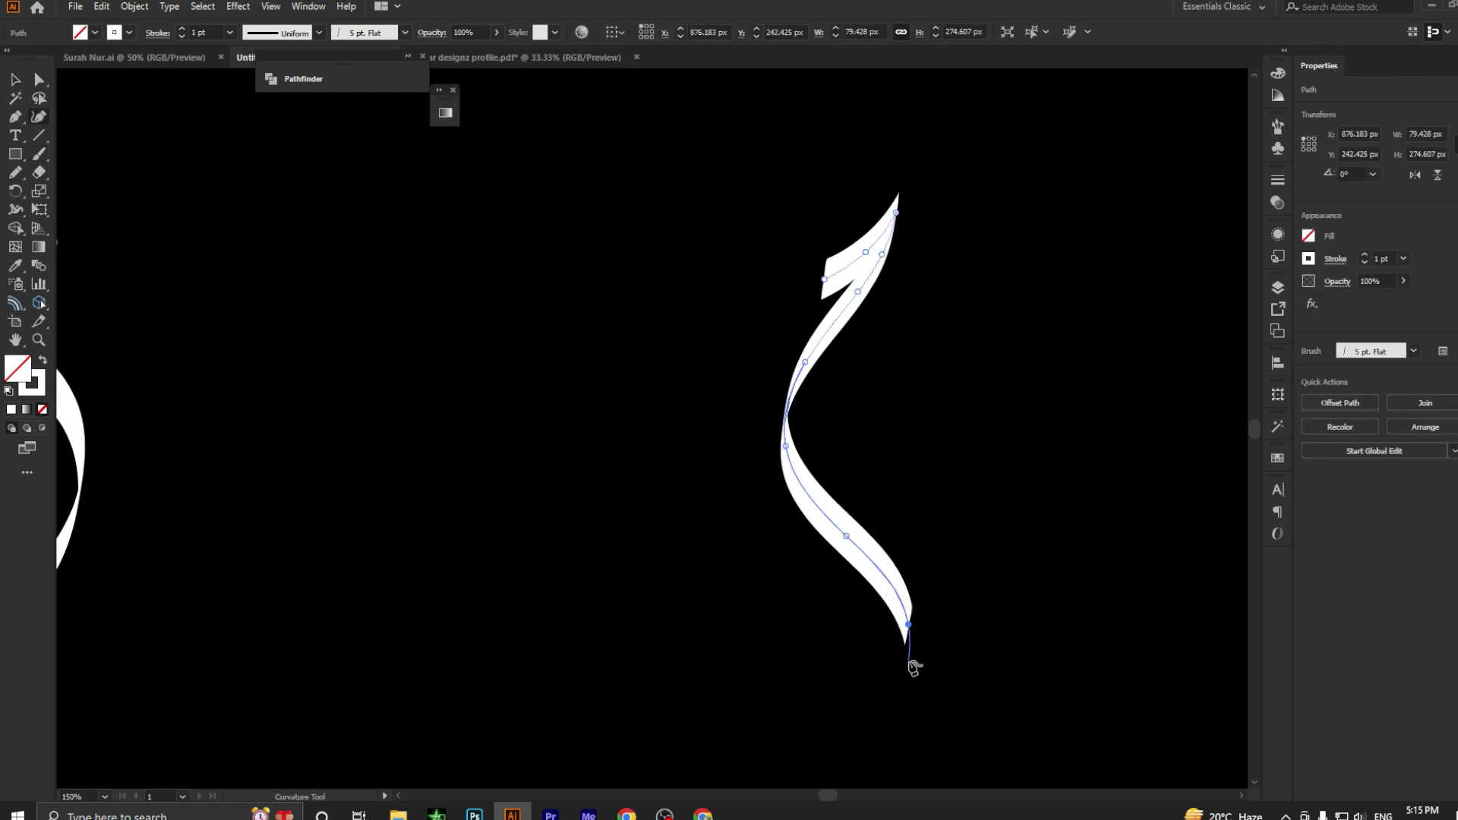
click(908, 661)
click(14, 79)
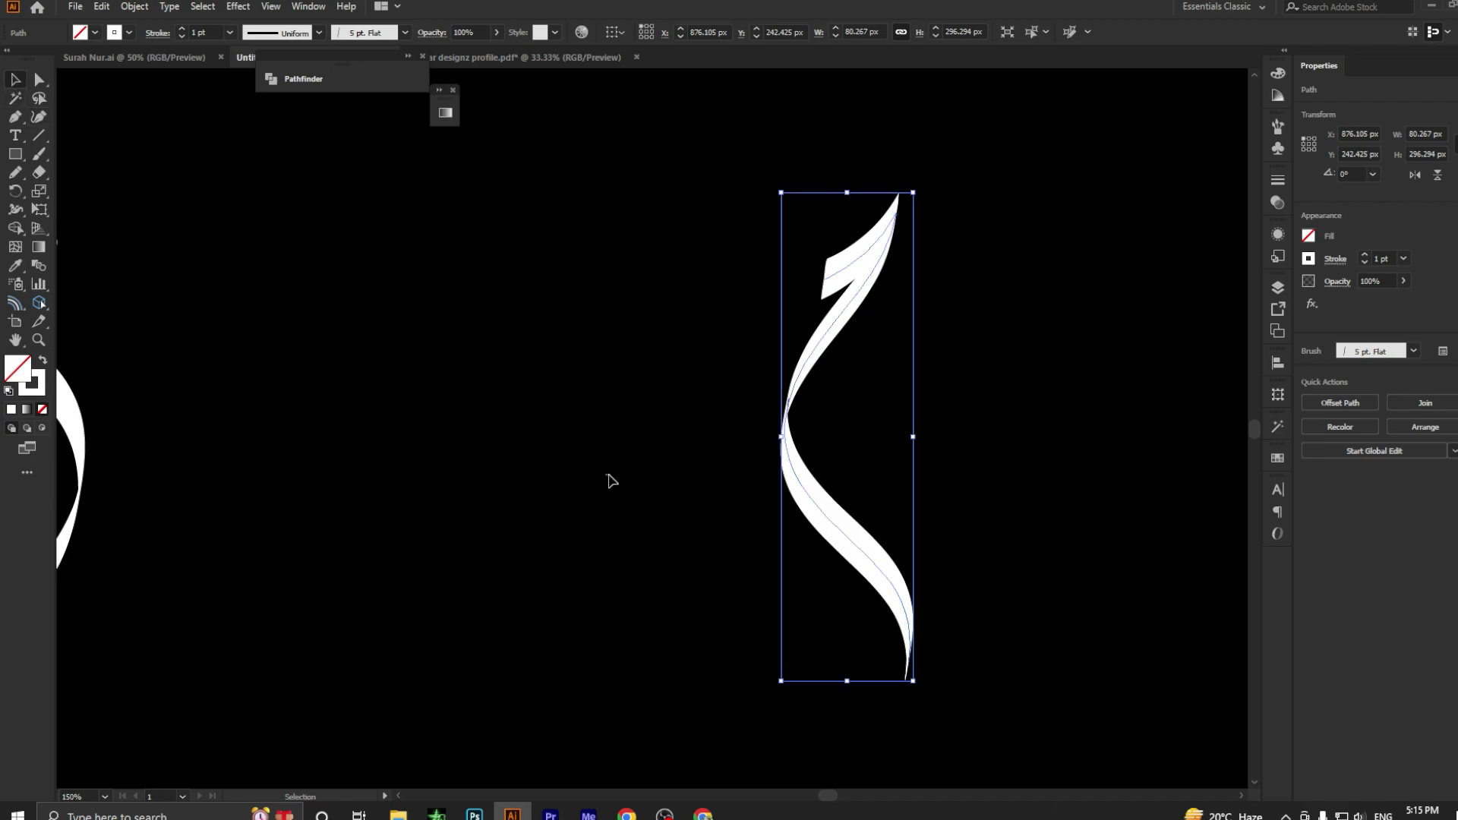
click(623, 494)
scroll(894, 641, down, 2)
scroll(892, 635, right, 2)
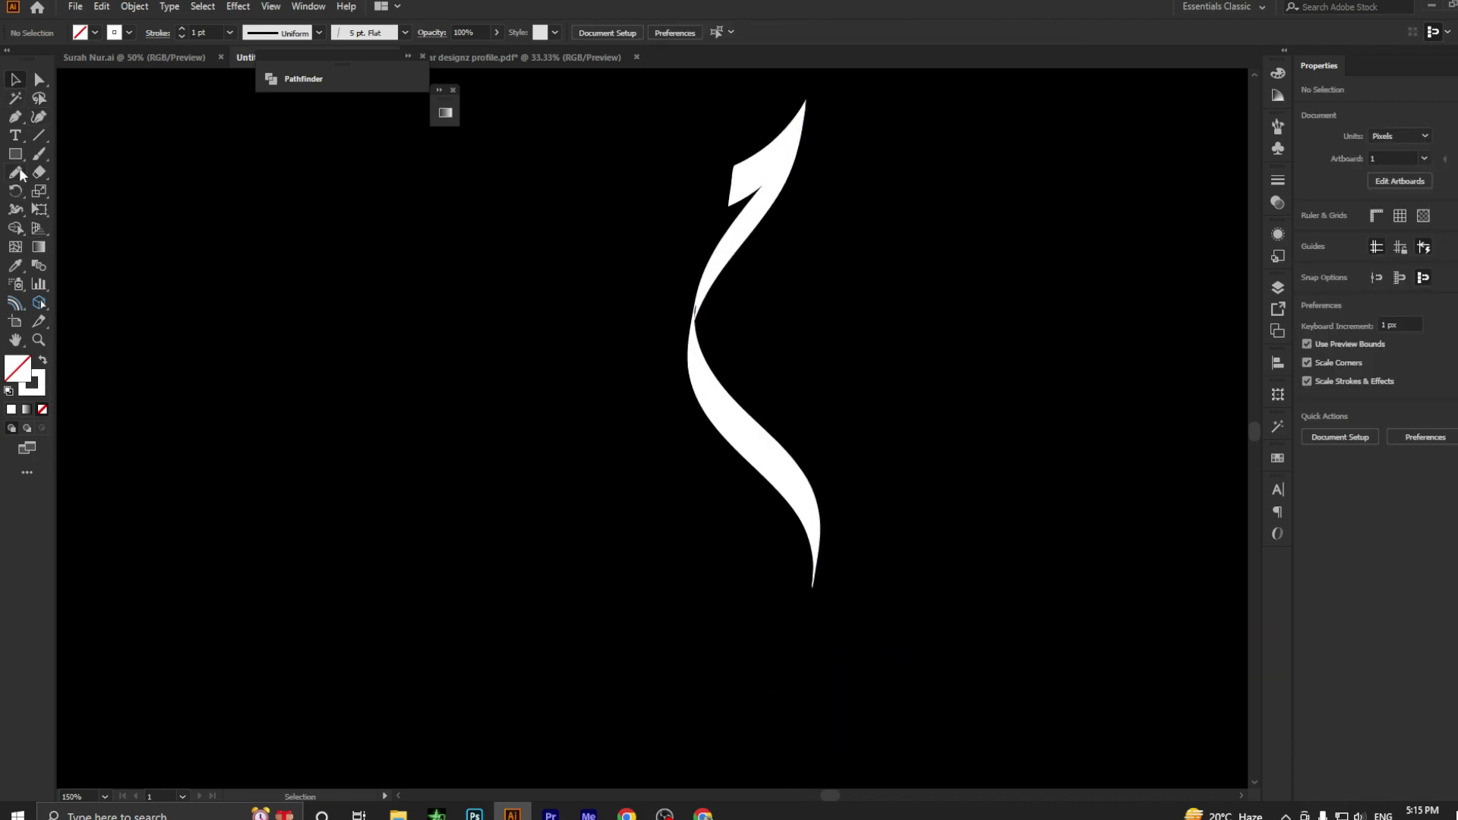
Draw a circle of about 124 px under the new stroke's tail.
key(l)
drag(717, 547, 789, 650)
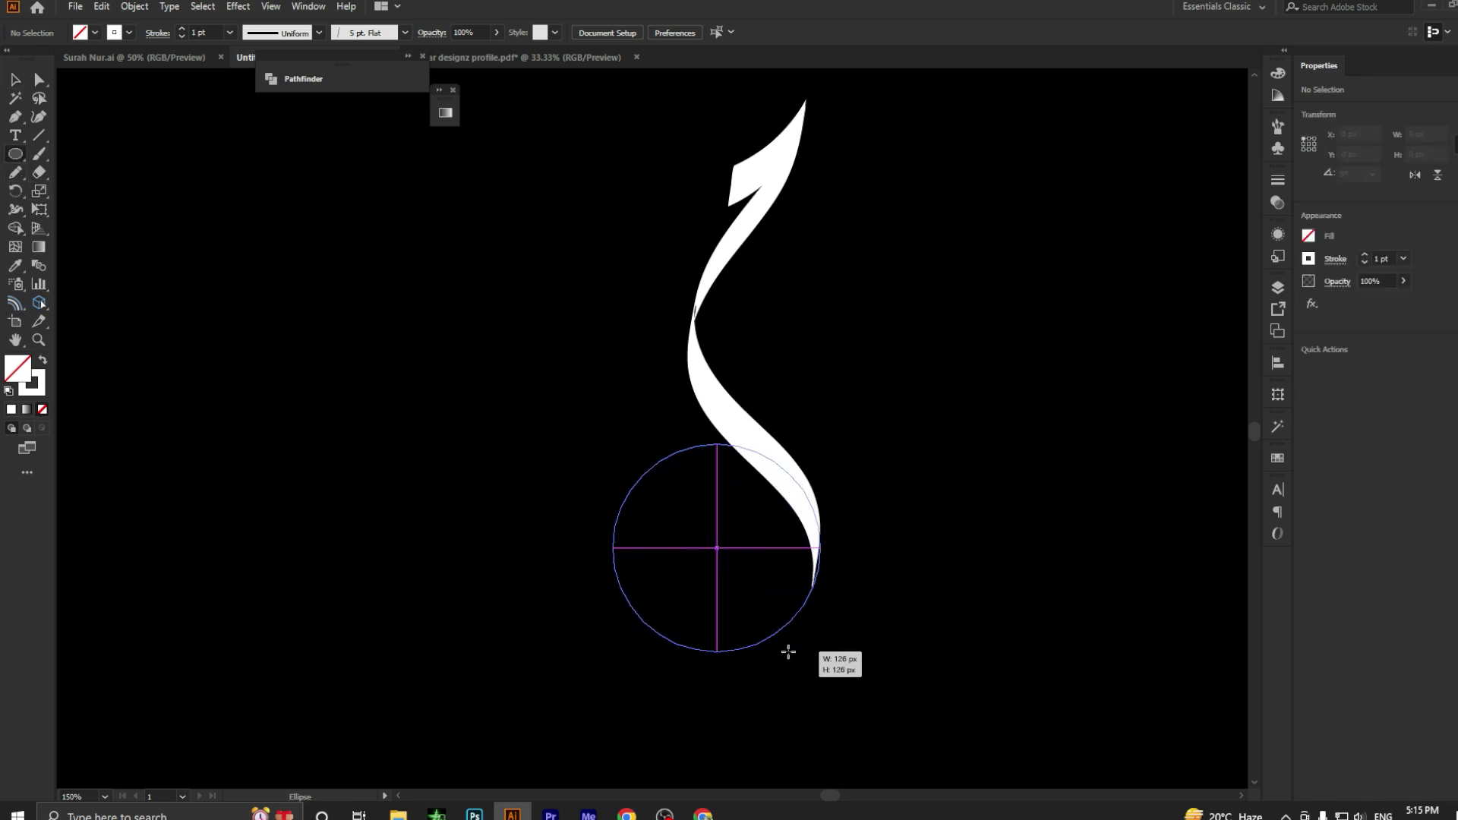
drag(789, 649, 787, 651)
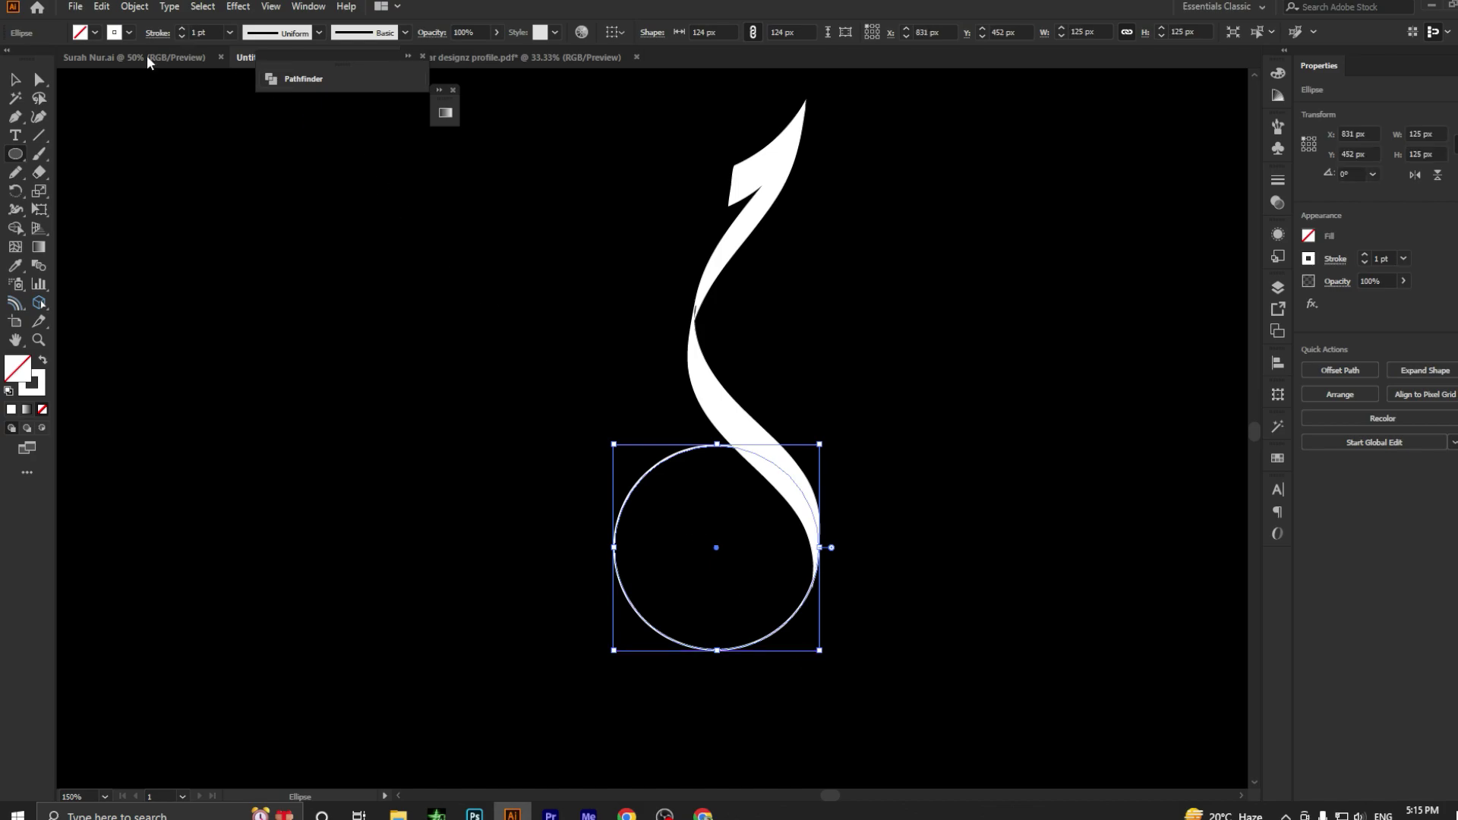
click(13, 82)
click(453, 373)
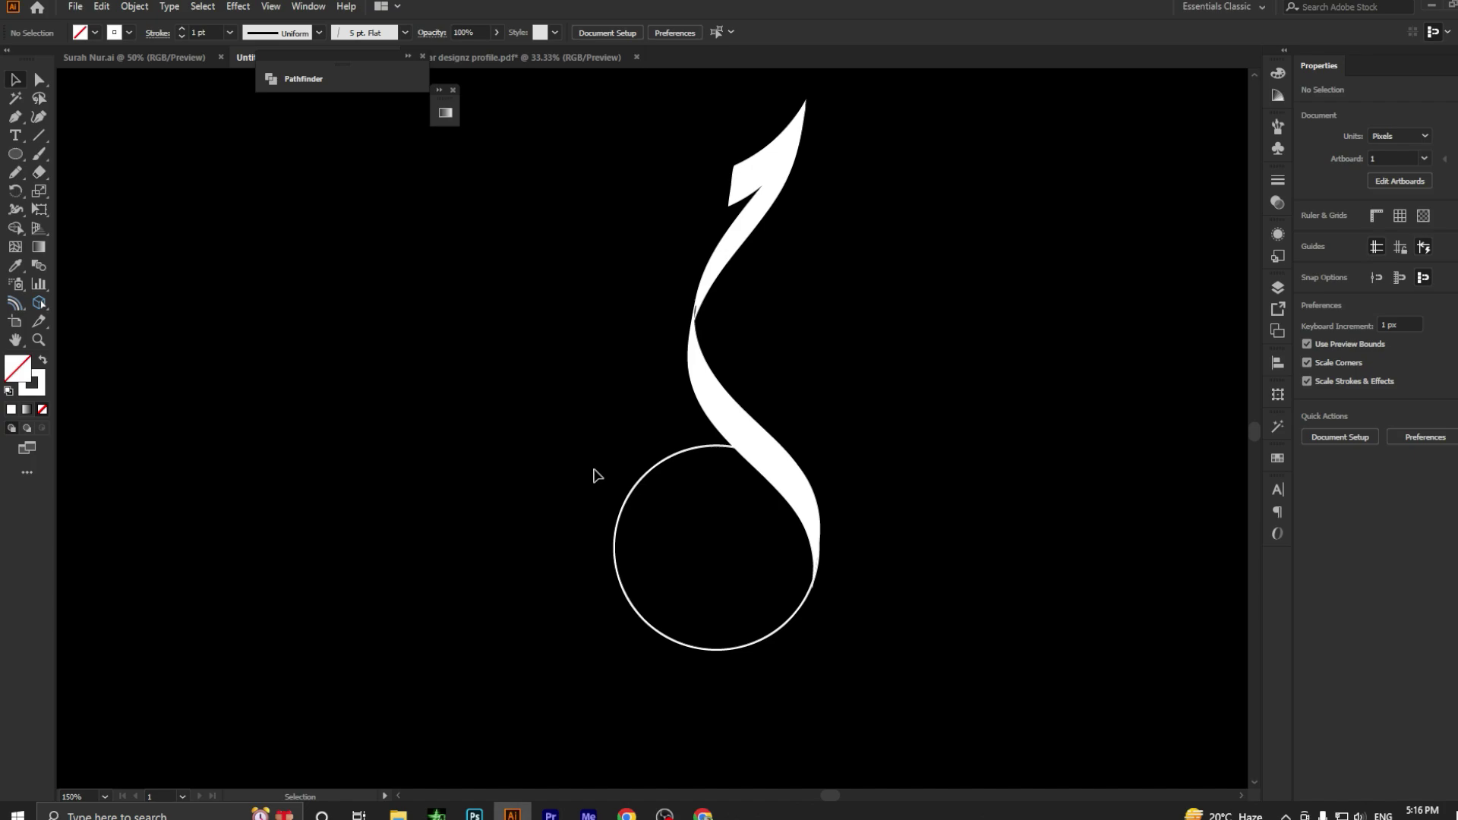
Give the circle a 5 pt outline with a tapered width profile.
click(644, 477)
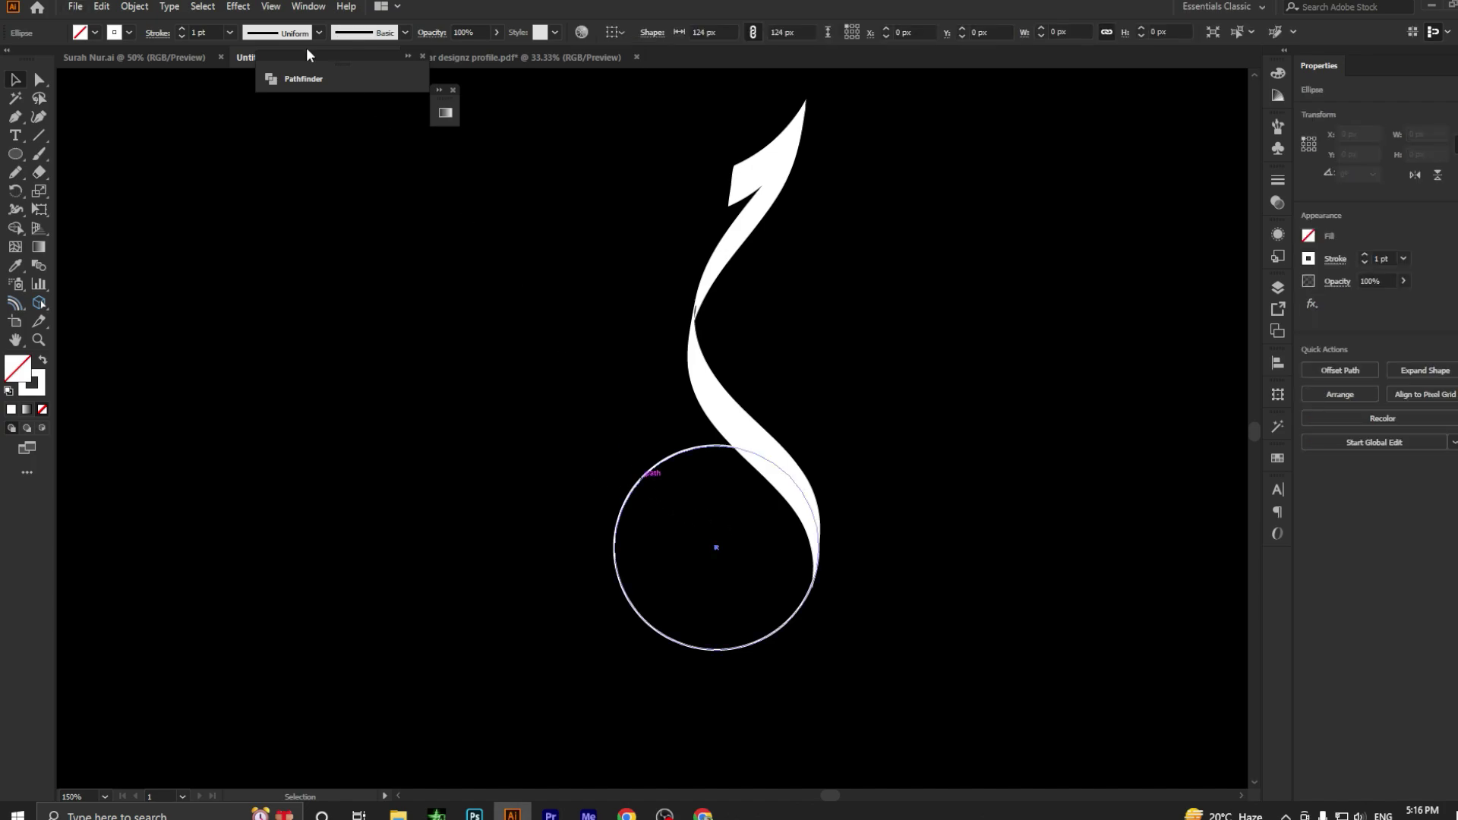
click(171, 33)
click(181, 28)
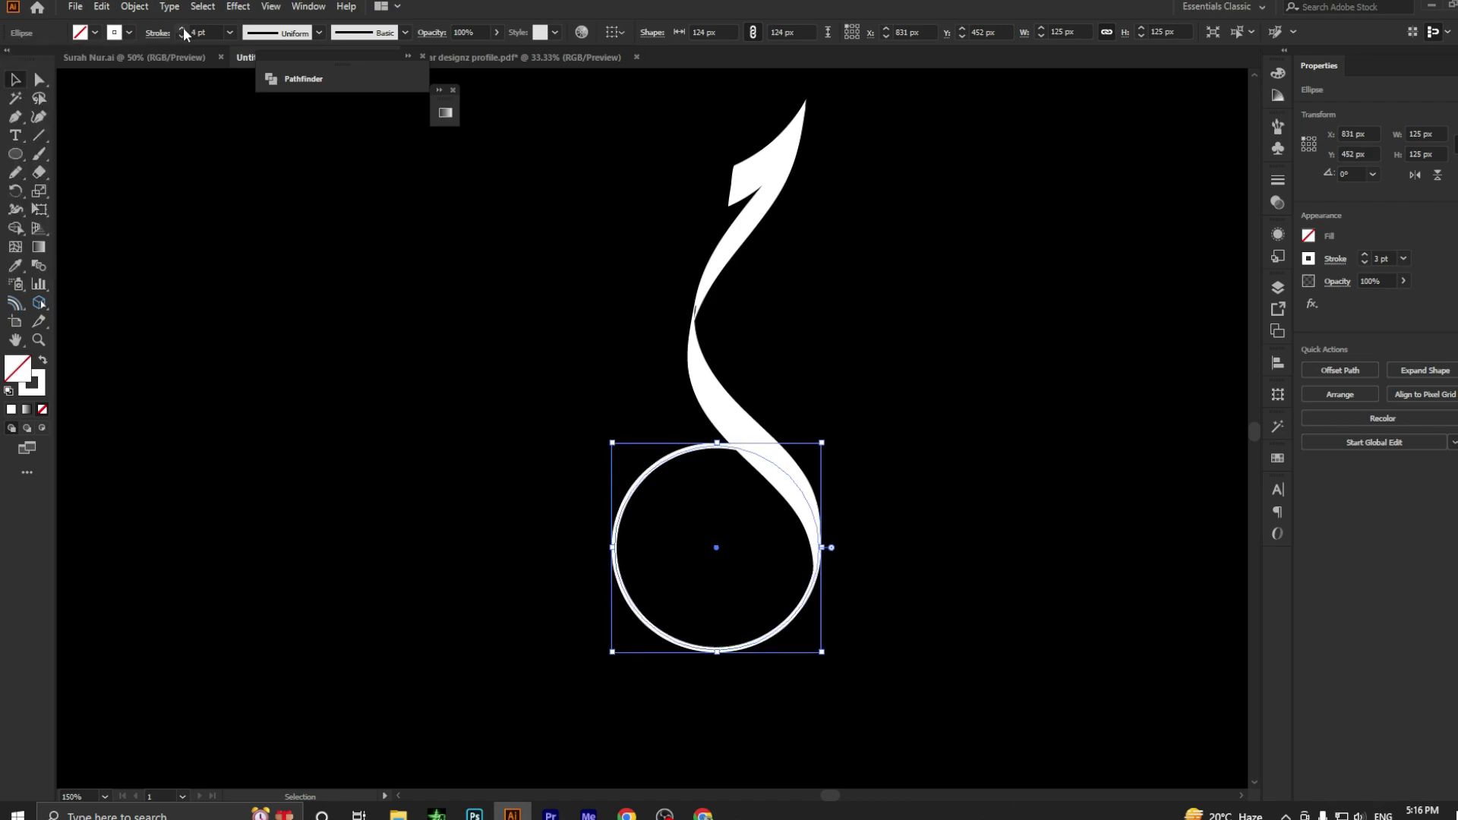
click(319, 33)
click(243, 161)
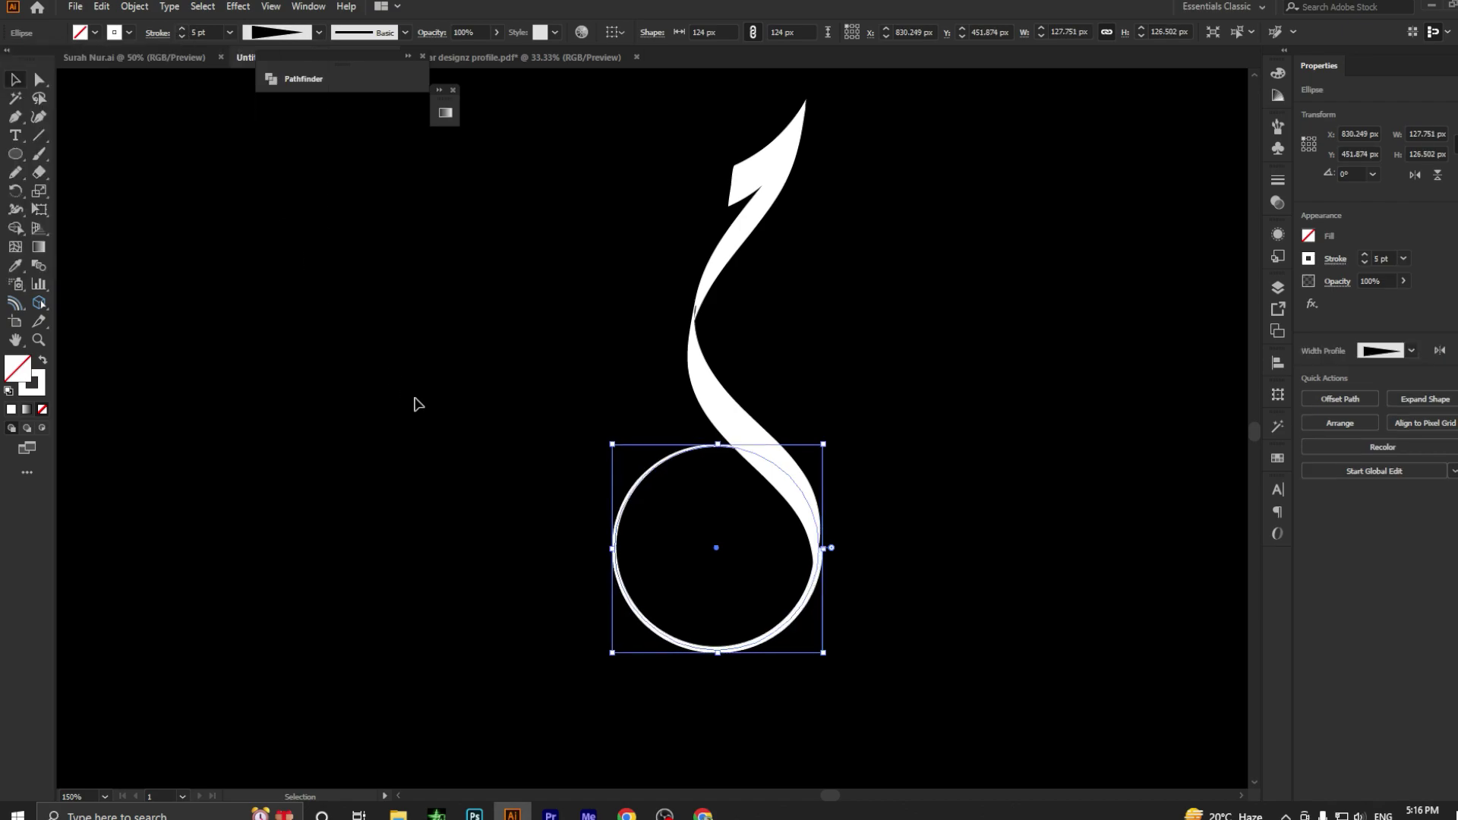
Move the circle up and nudge it 1 px up and right to meet the tail.
scroll(764, 601, up, 3)
drag(775, 560, 762, 522)
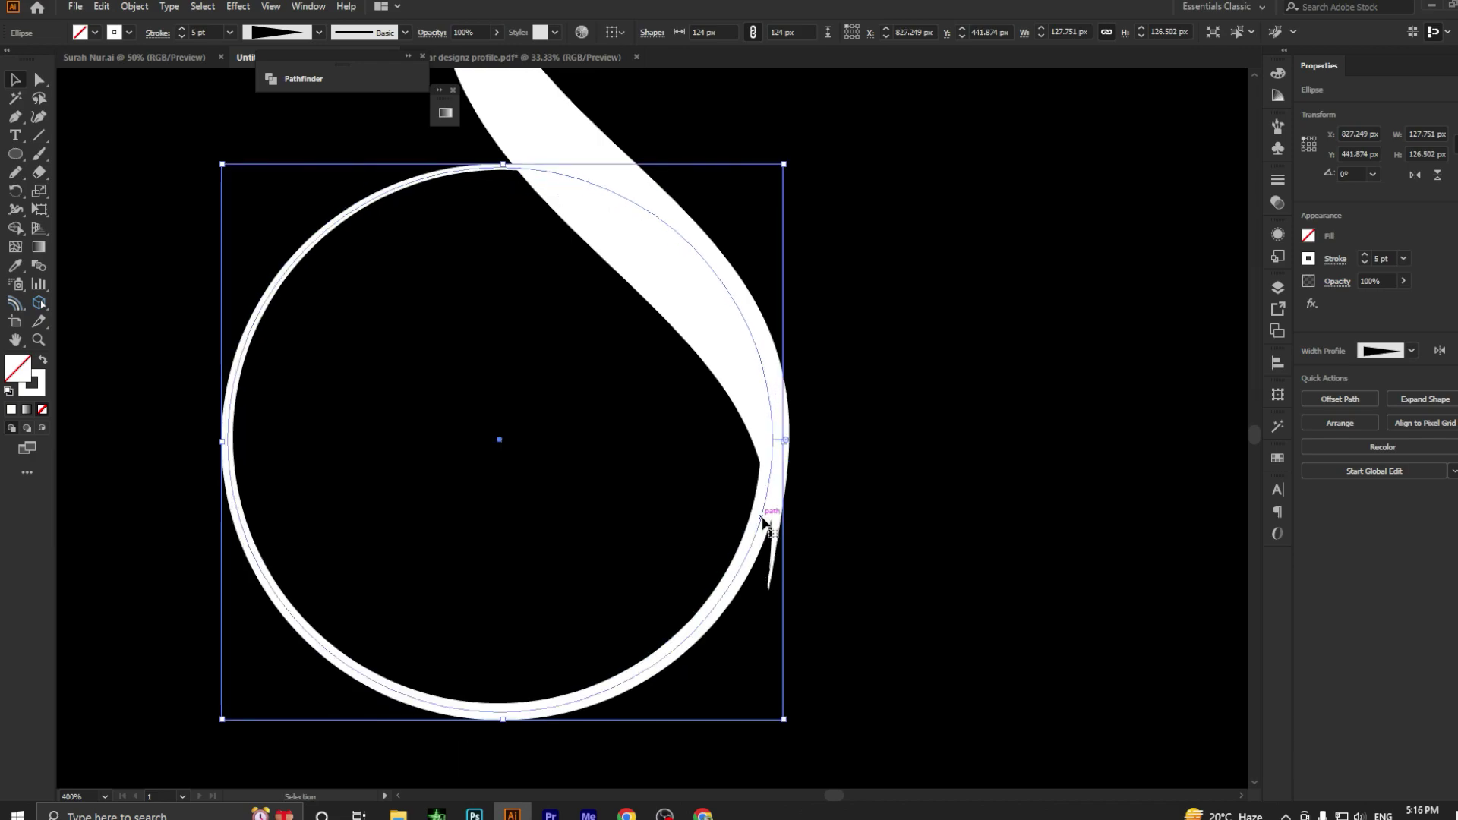
key(Up)
key(Right)
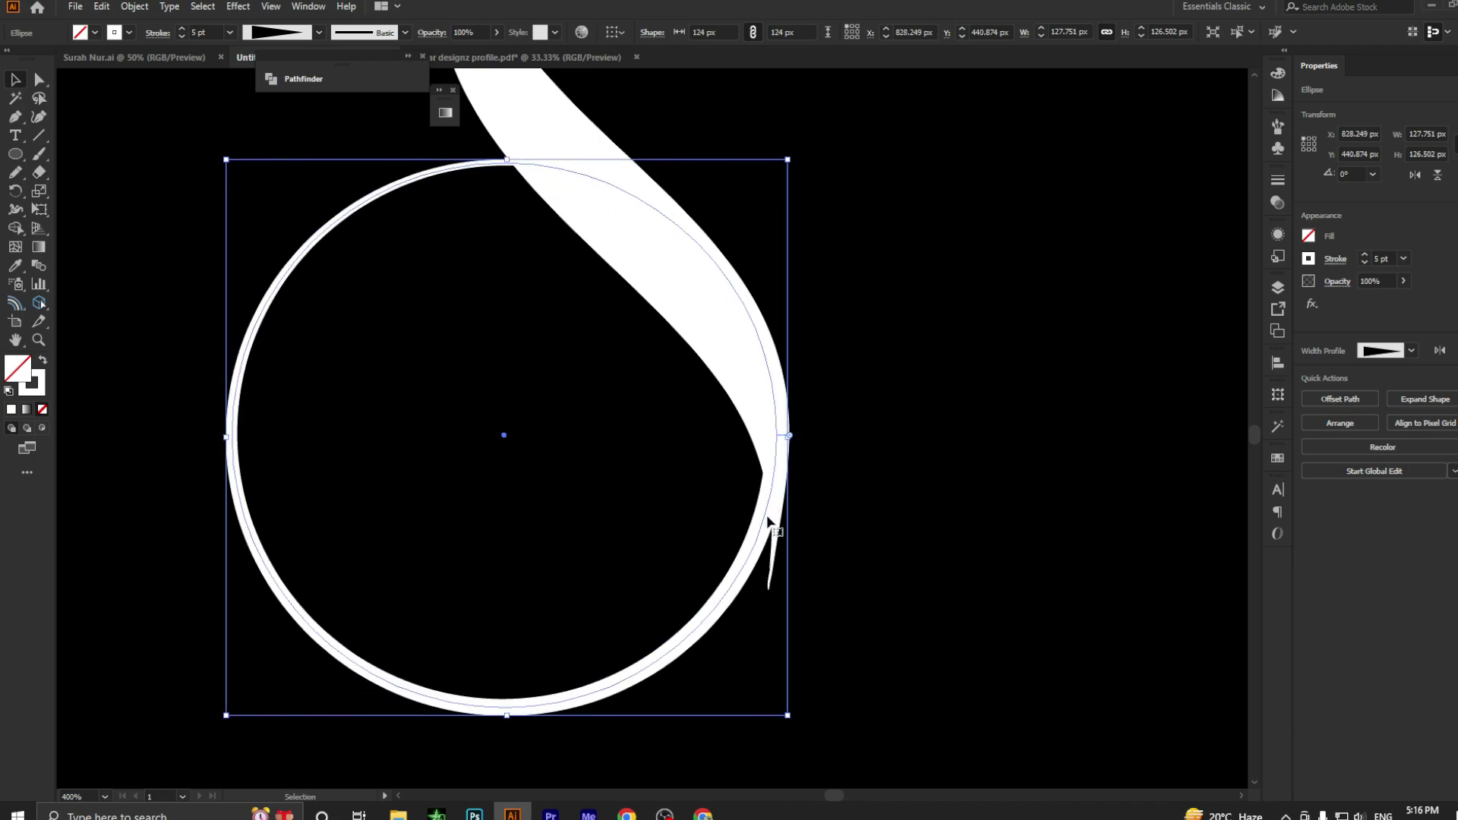
Cut the circle at its upper left and near the tail, deleting the upper arc.
drag(38, 173, 85, 201)
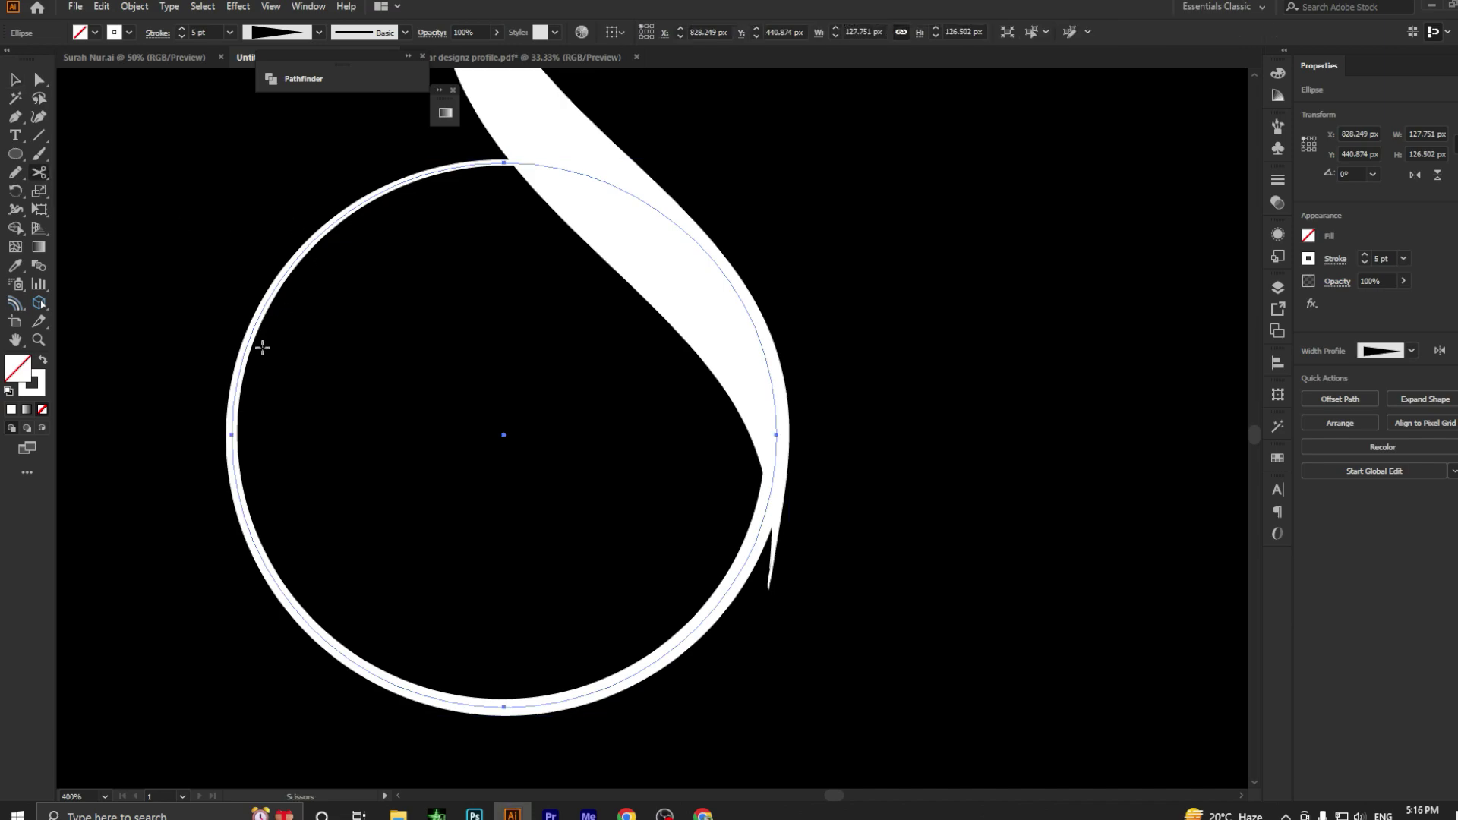
click(258, 313)
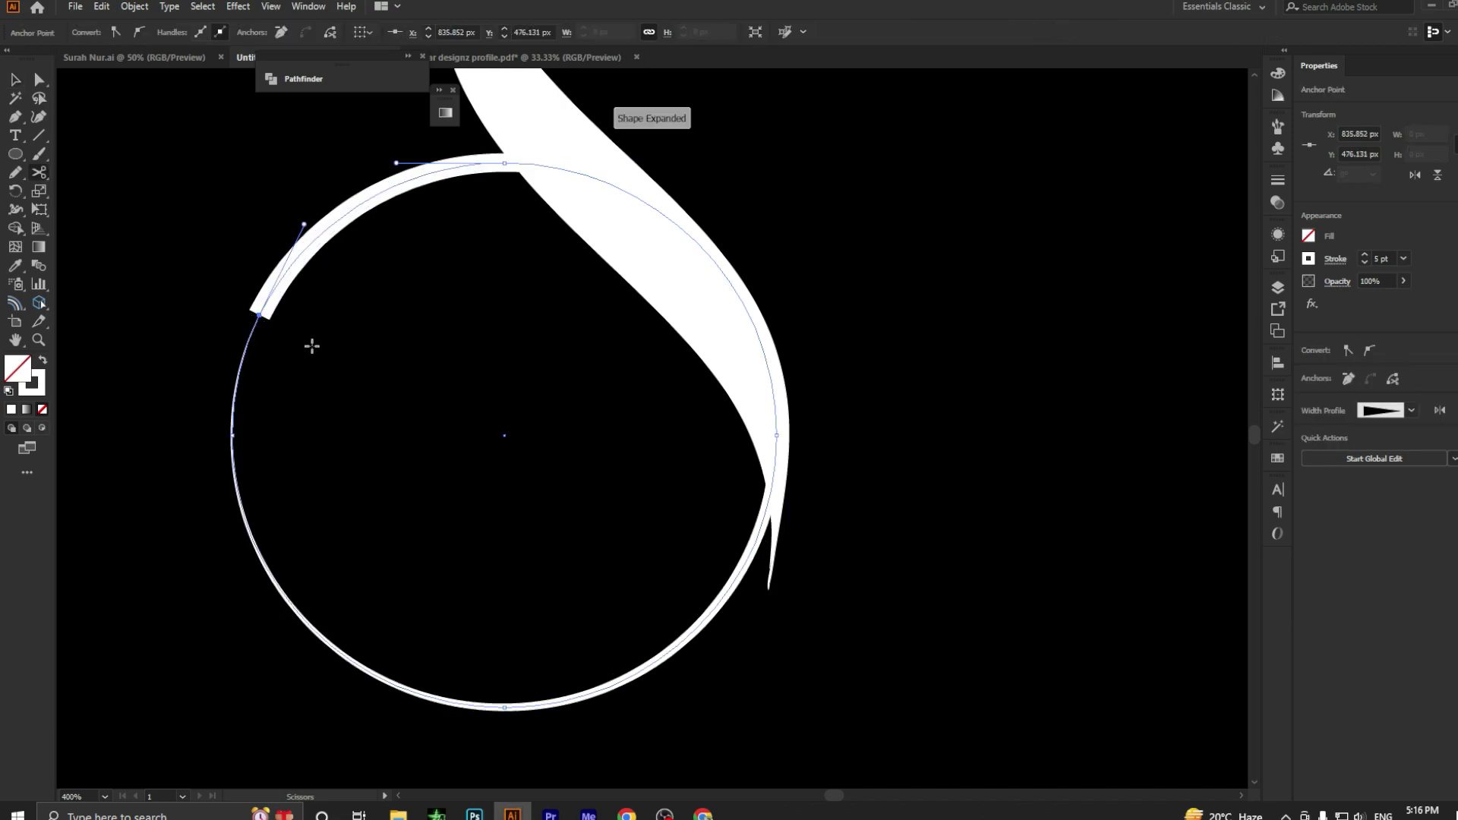
click(770, 398)
key(v)
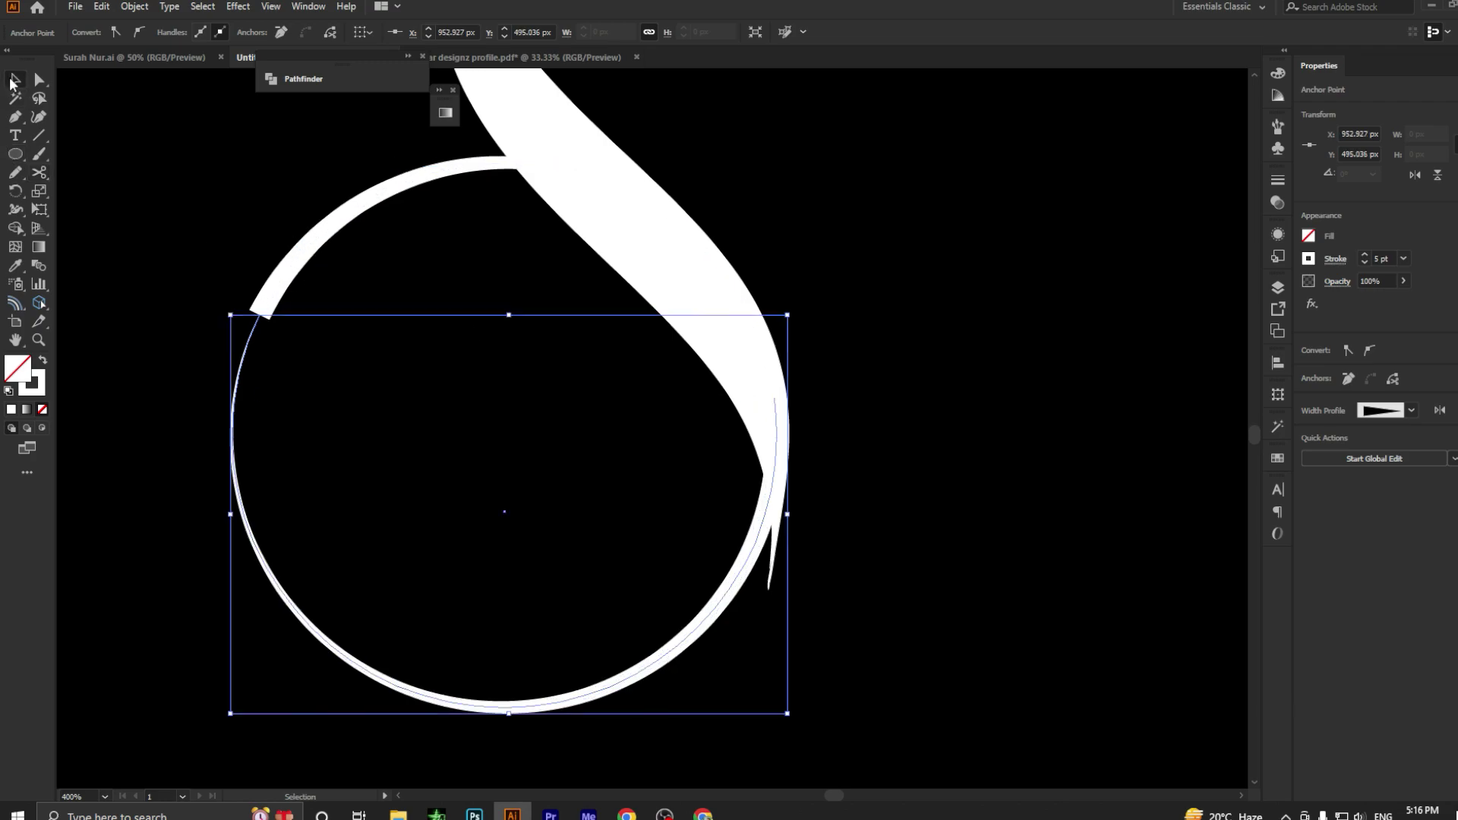
drag(383, 152, 424, 325)
key(Delete)
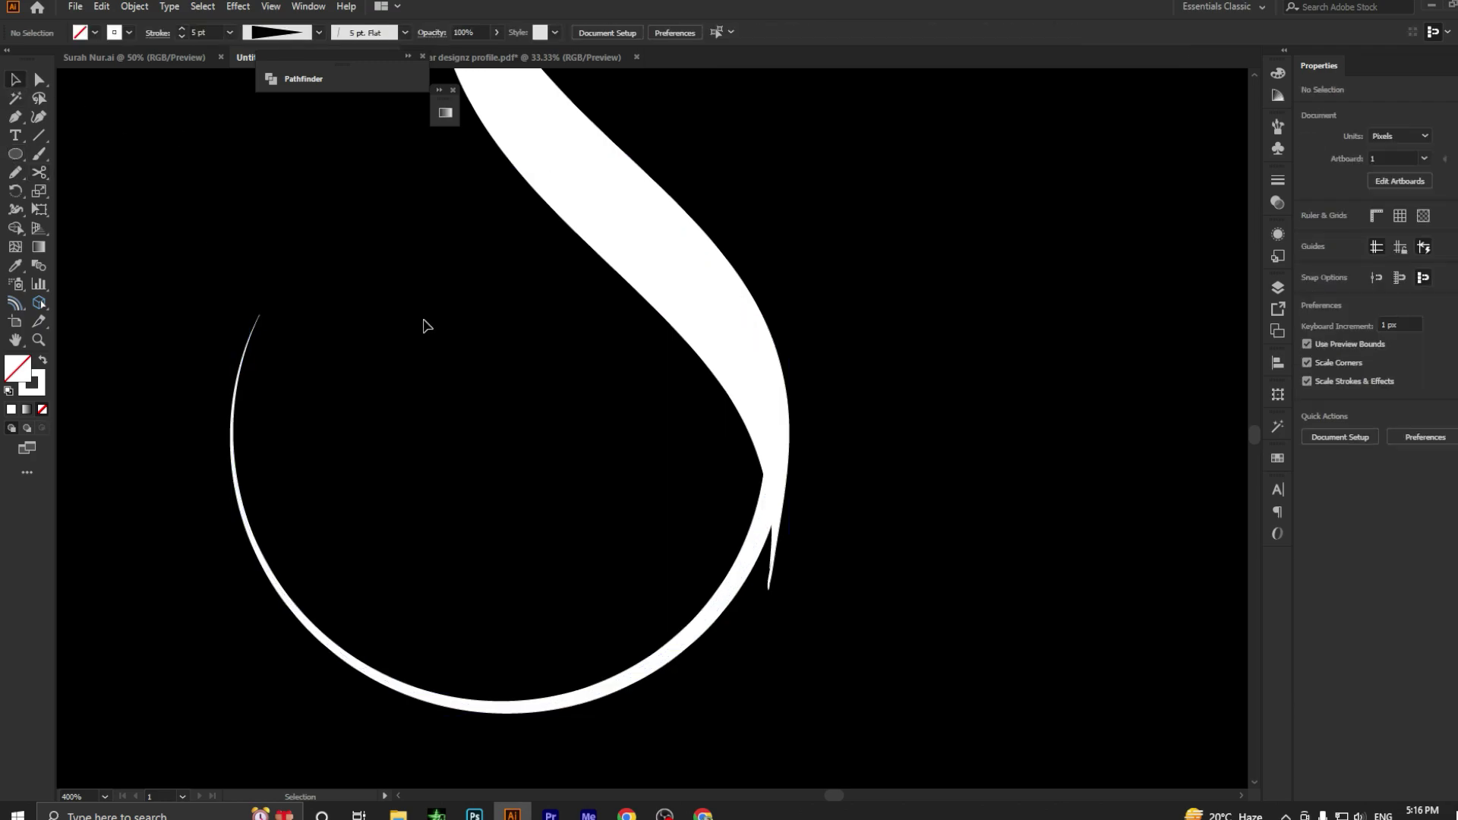
scroll(787, 569, up, 1)
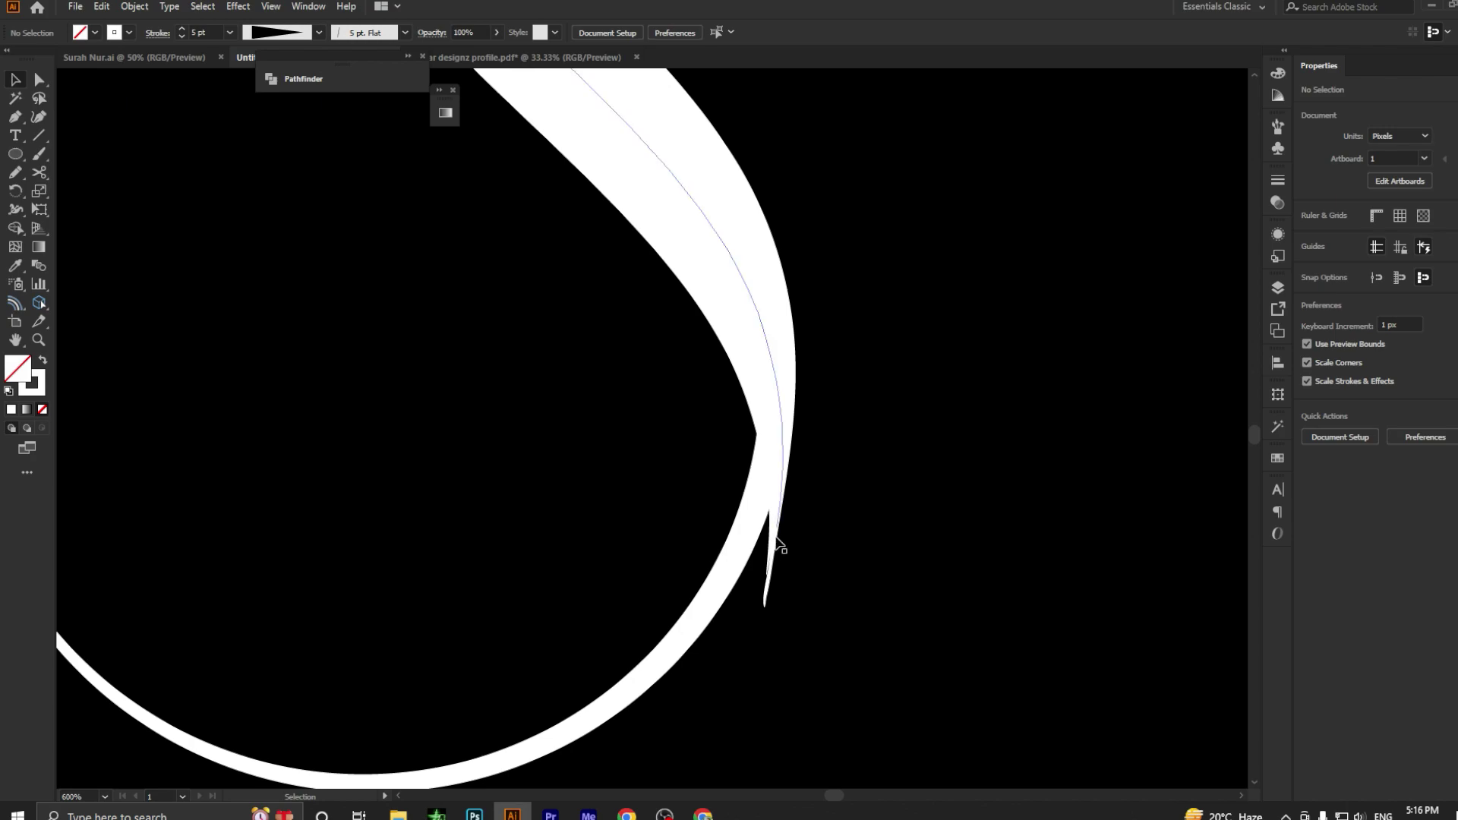
Expand the brush strokes where the tail meets the bowl into filled shapes.
drag(934, 335, 580, 580)
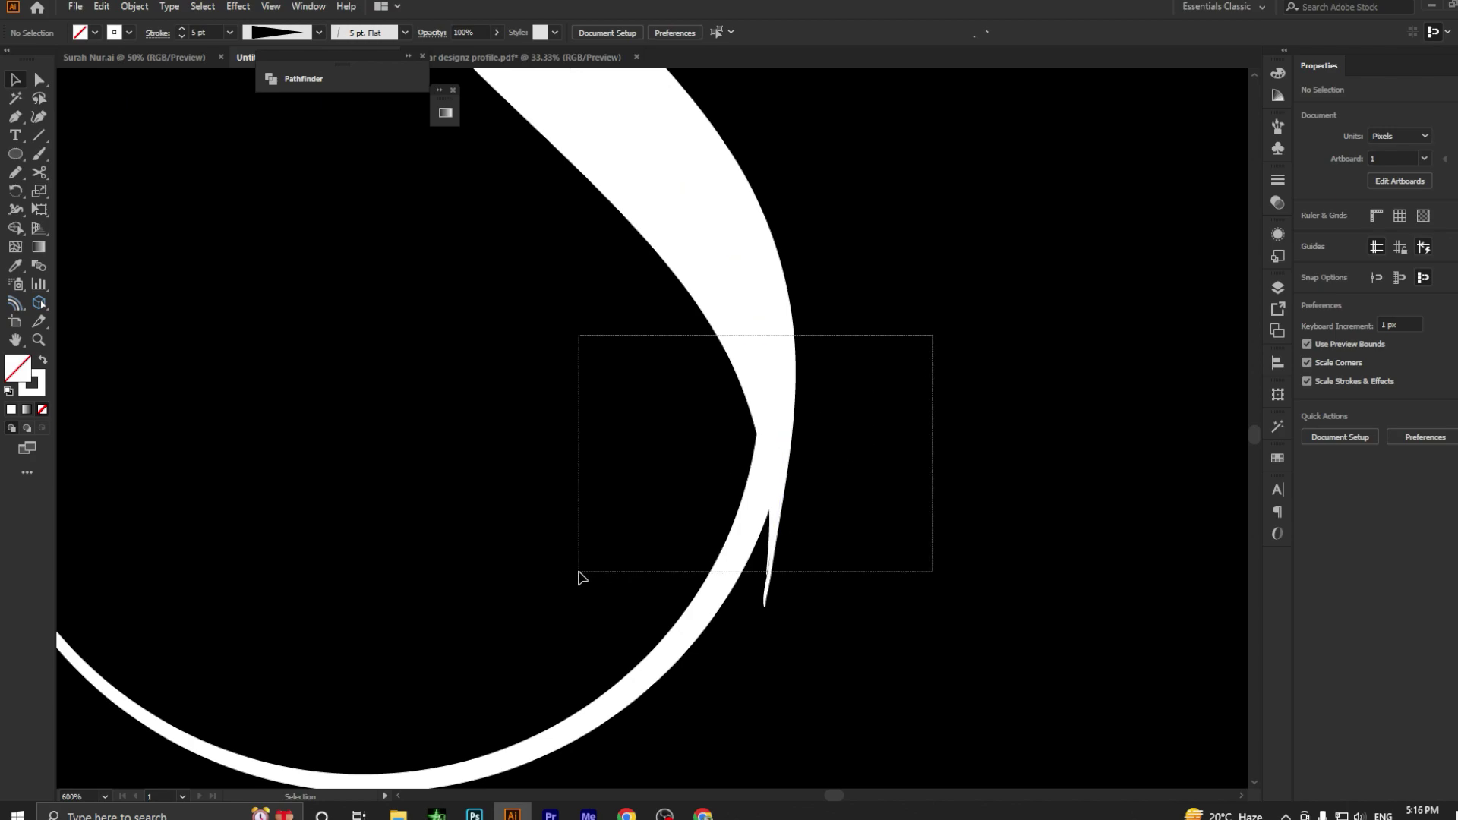
click(135, 6)
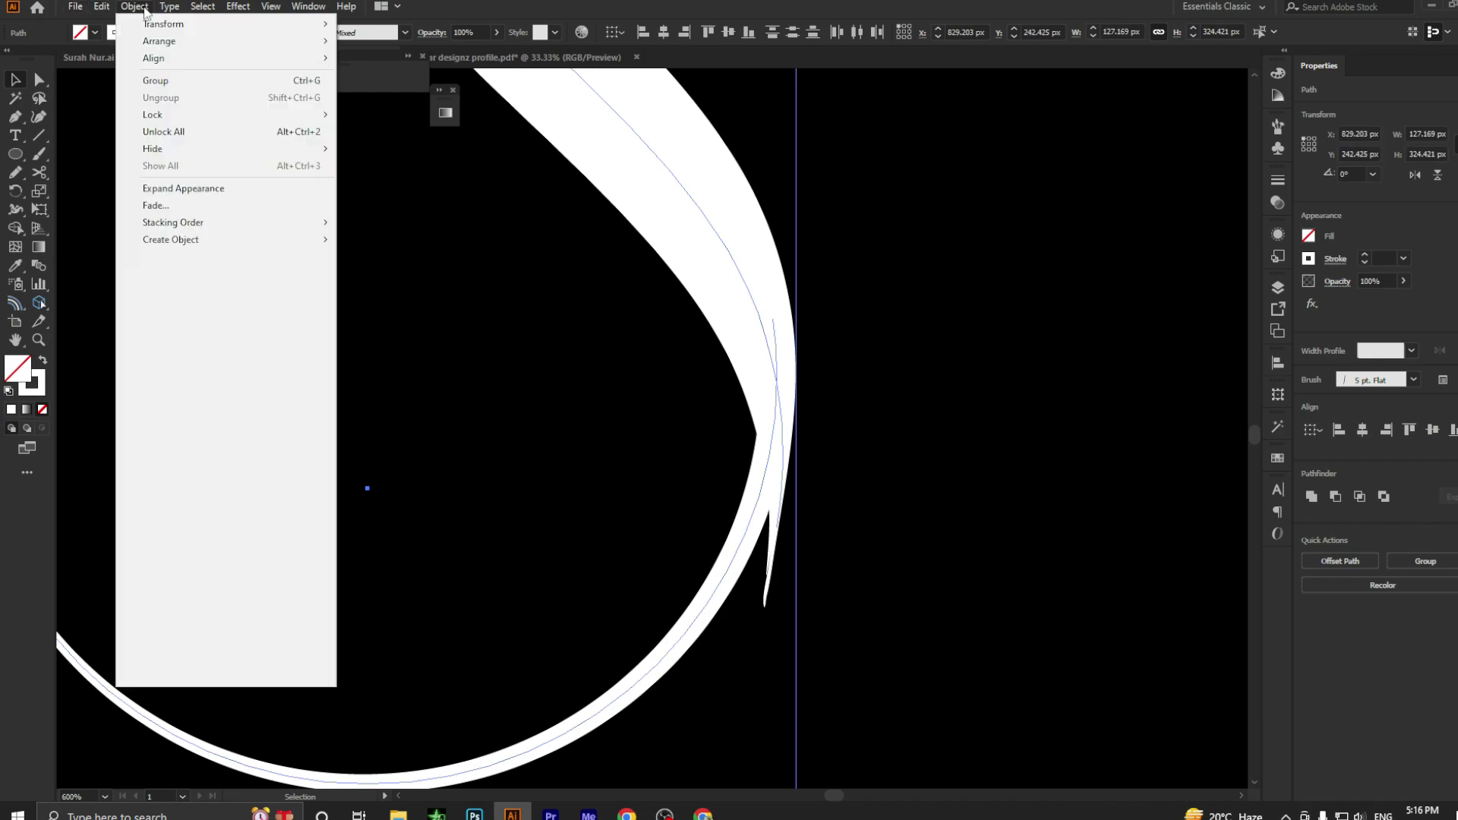
click(202, 186)
scroll(826, 457, up, 2)
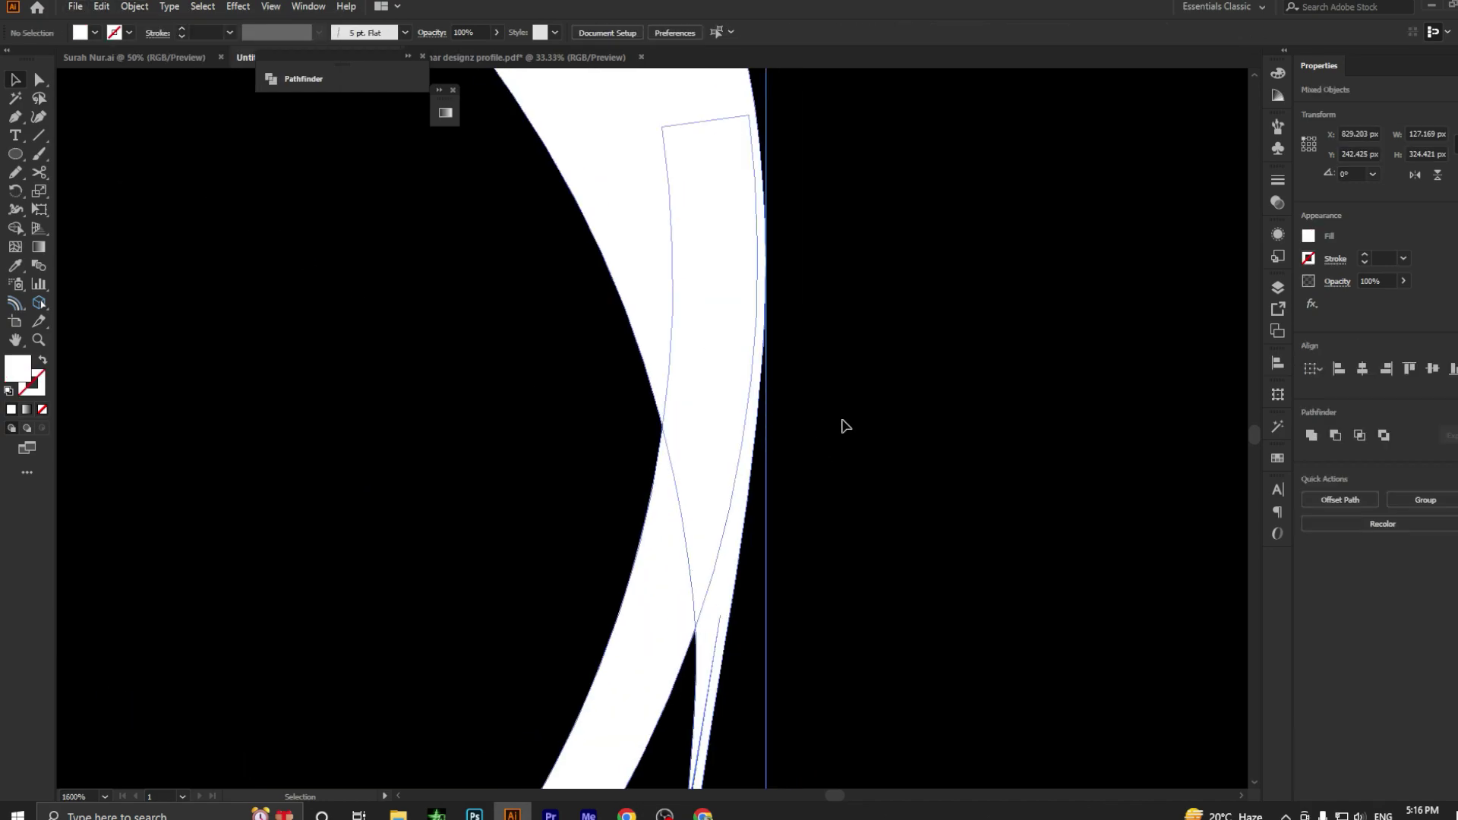
scroll(843, 424, up, 1)
Line up the expanded shapes at the join, snapping the curved piece to the guide.
drag(849, 283, 590, 481)
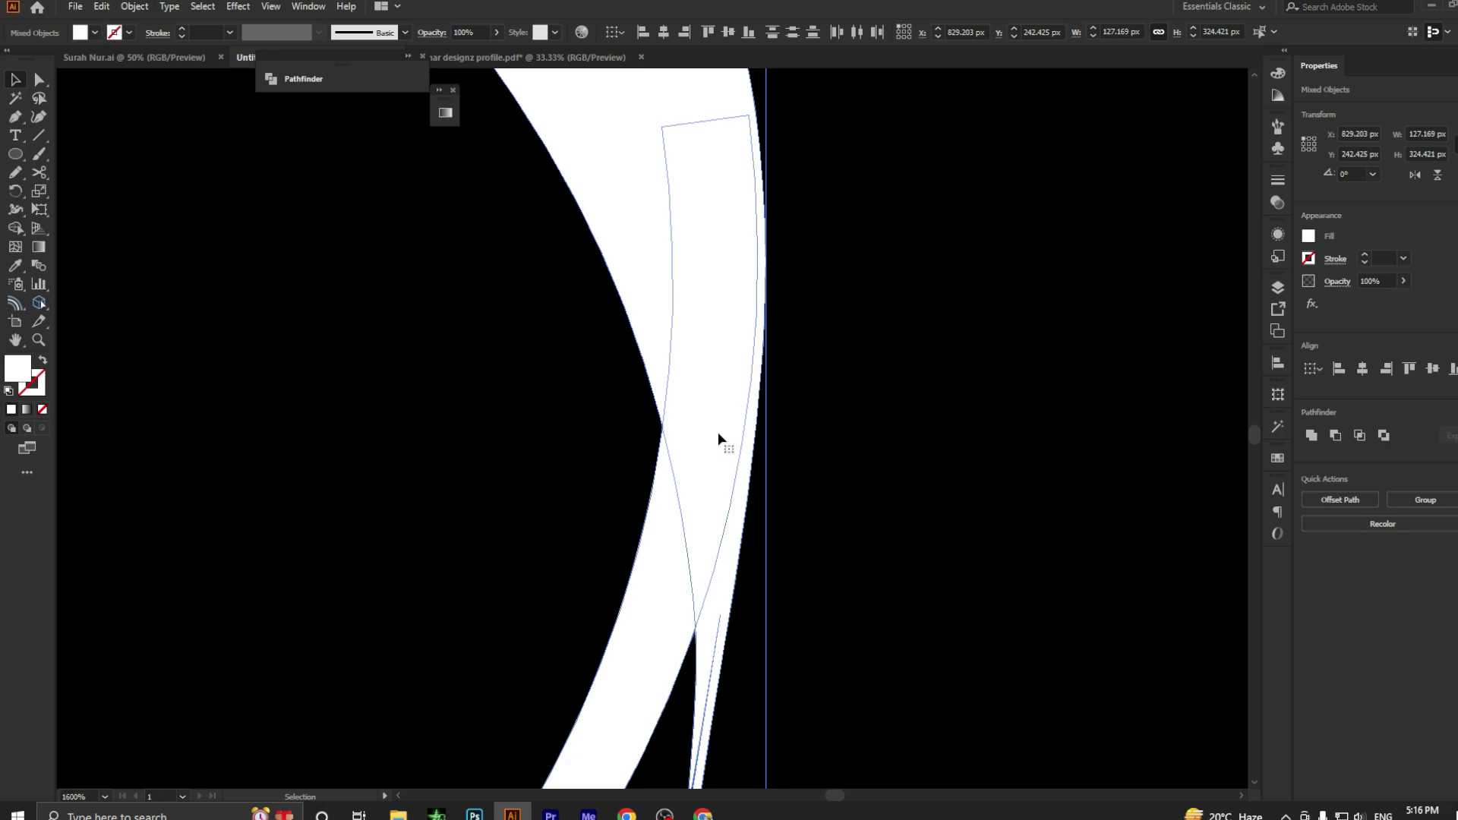
click(848, 433)
drag(721, 392, 727, 387)
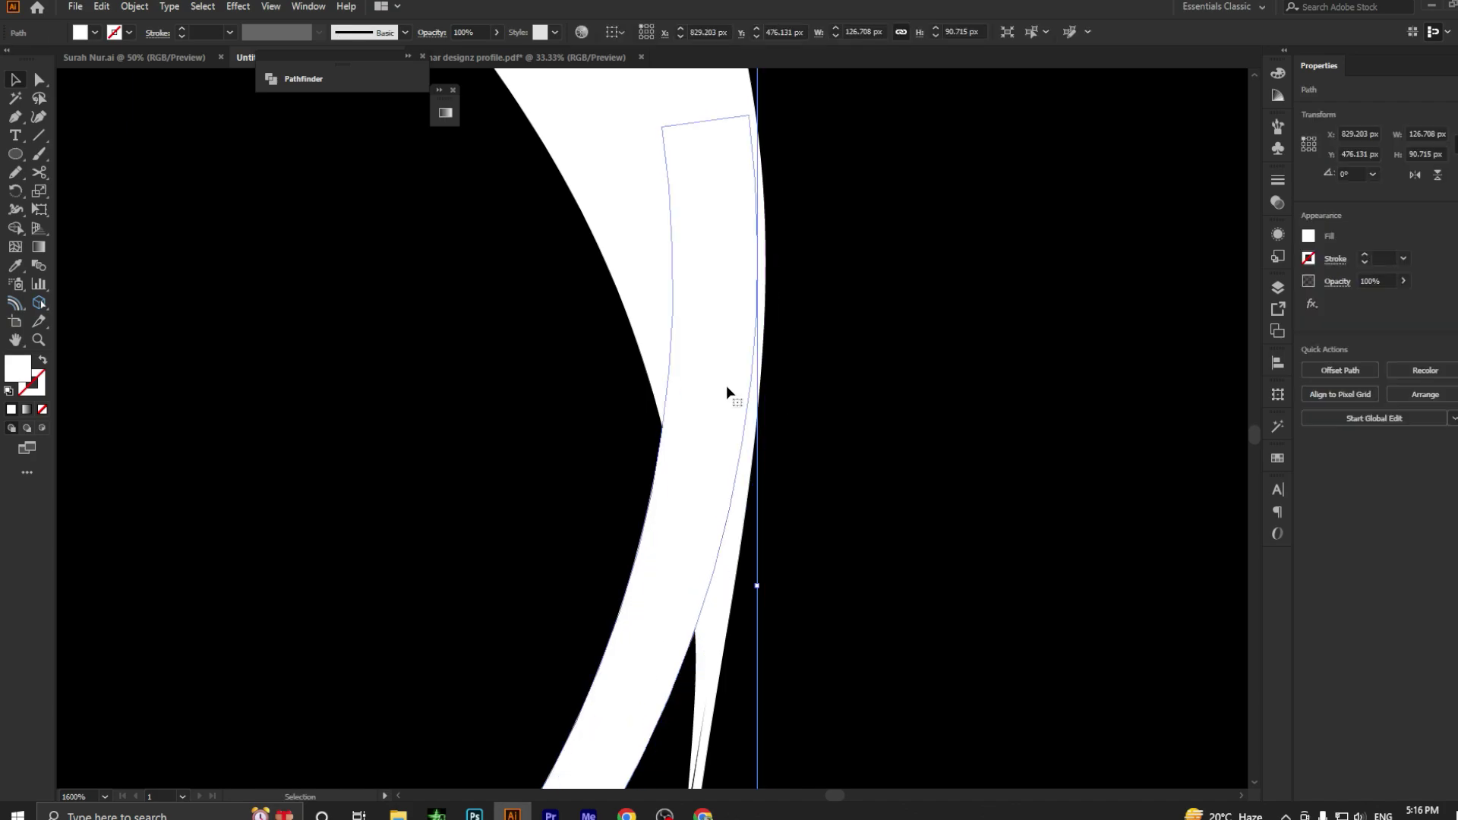
drag(735, 386, 741, 389)
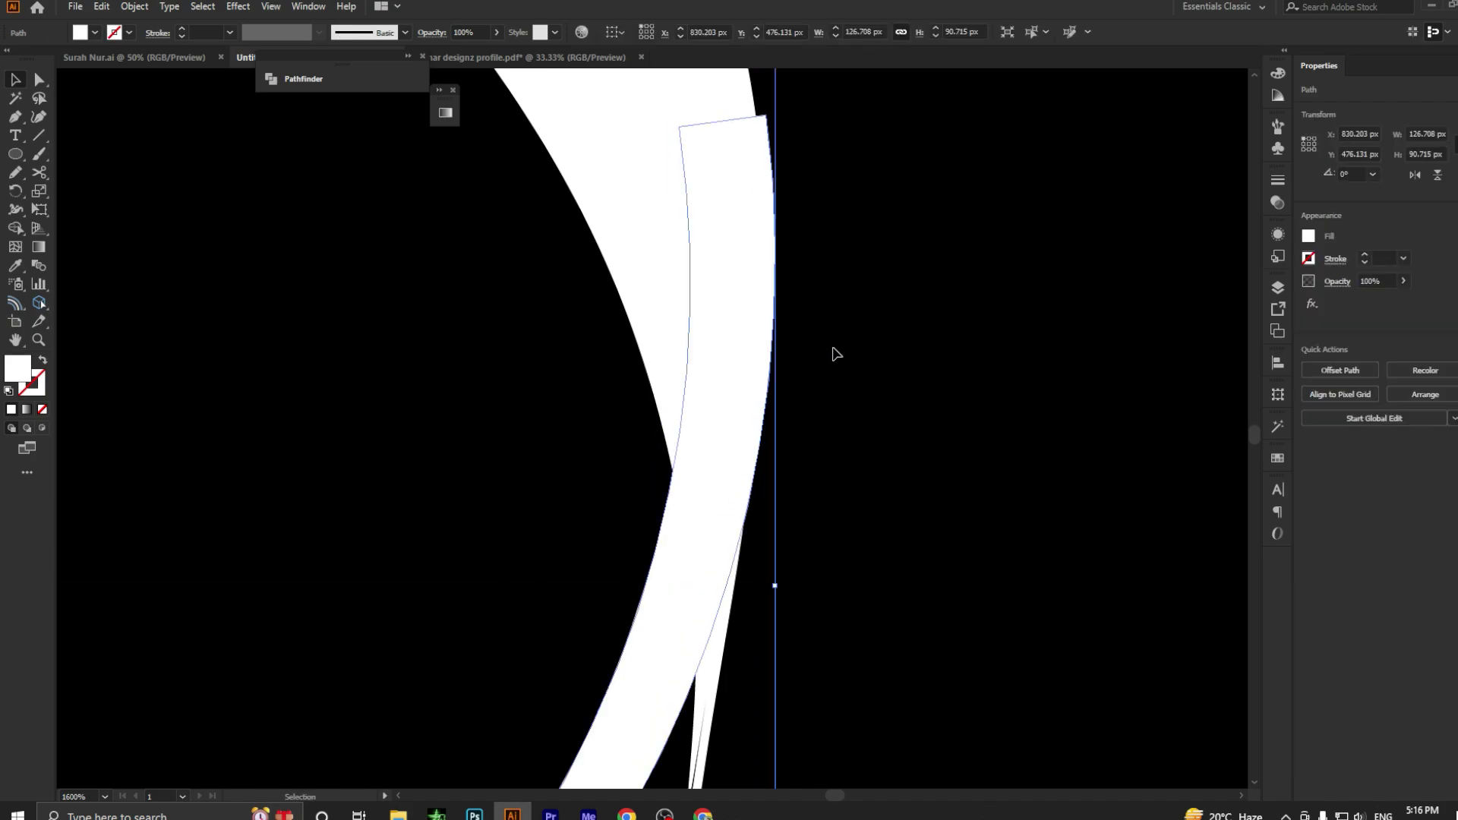
Use Shape Builder to remove the two thin slivers and merge the curve pieces.
drag(888, 311, 582, 522)
click(16, 232)
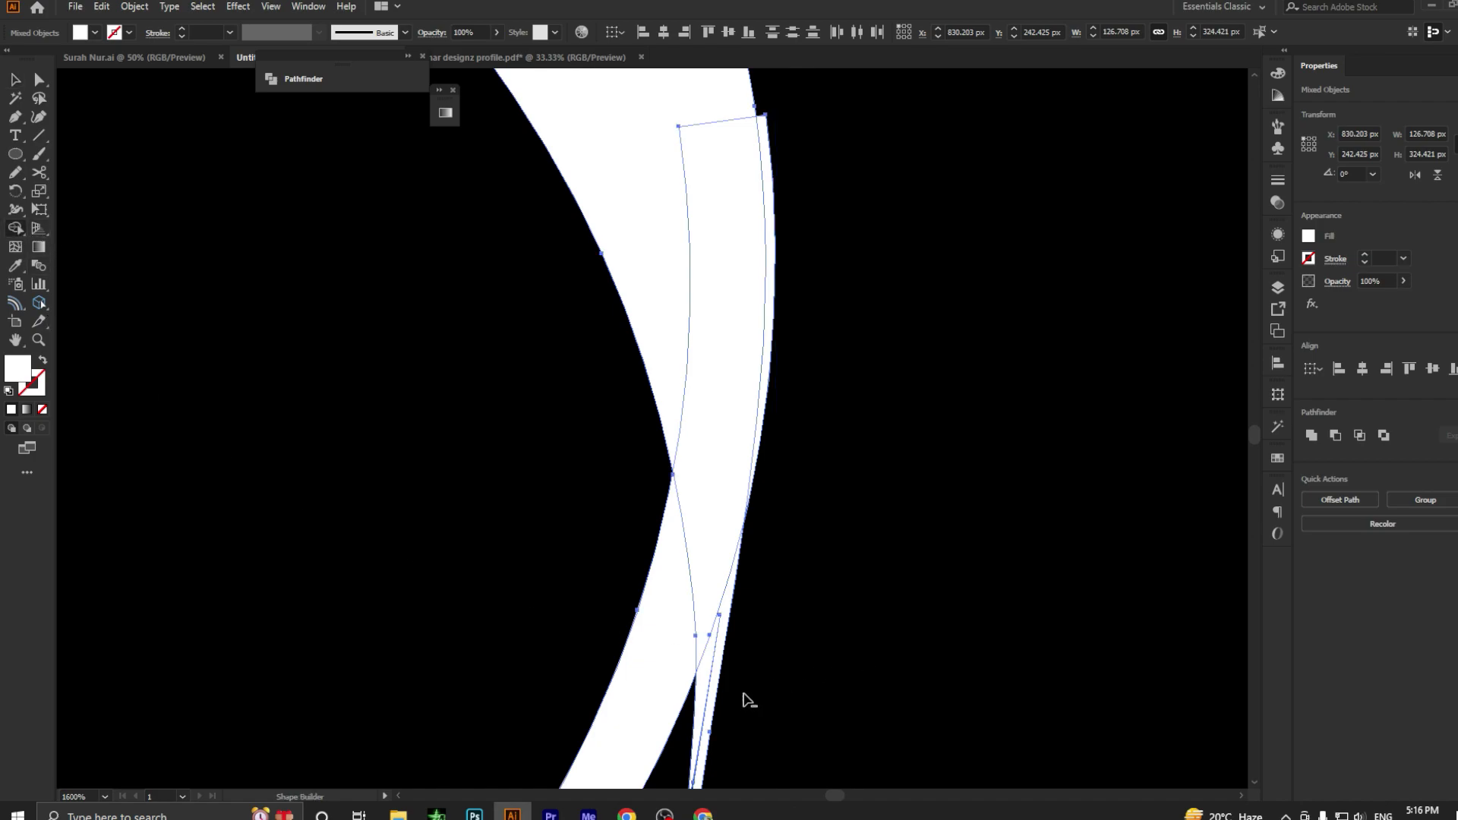
alt+click(712, 679)
alt+click(770, 202)
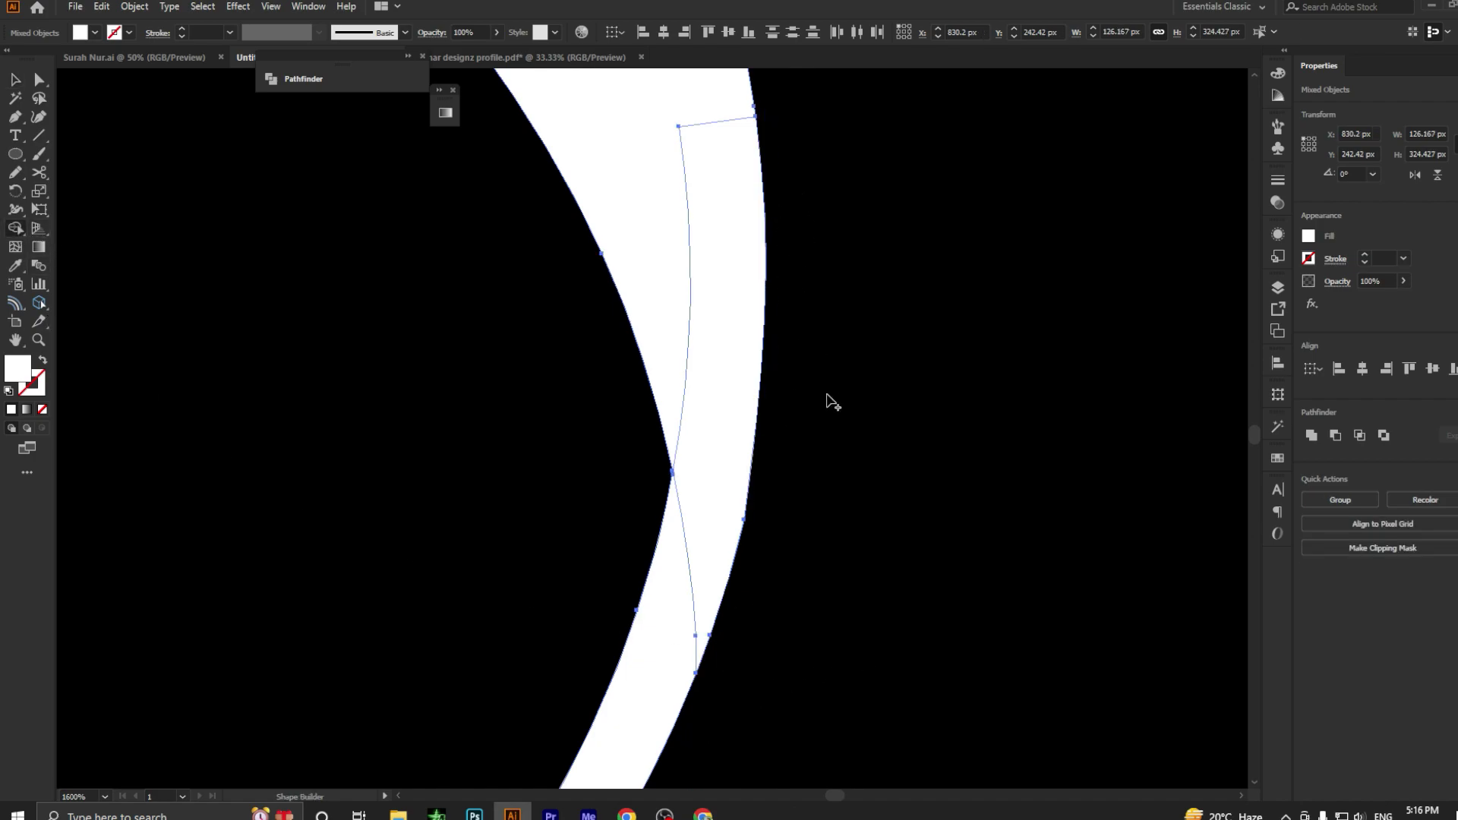
drag(700, 357, 642, 769)
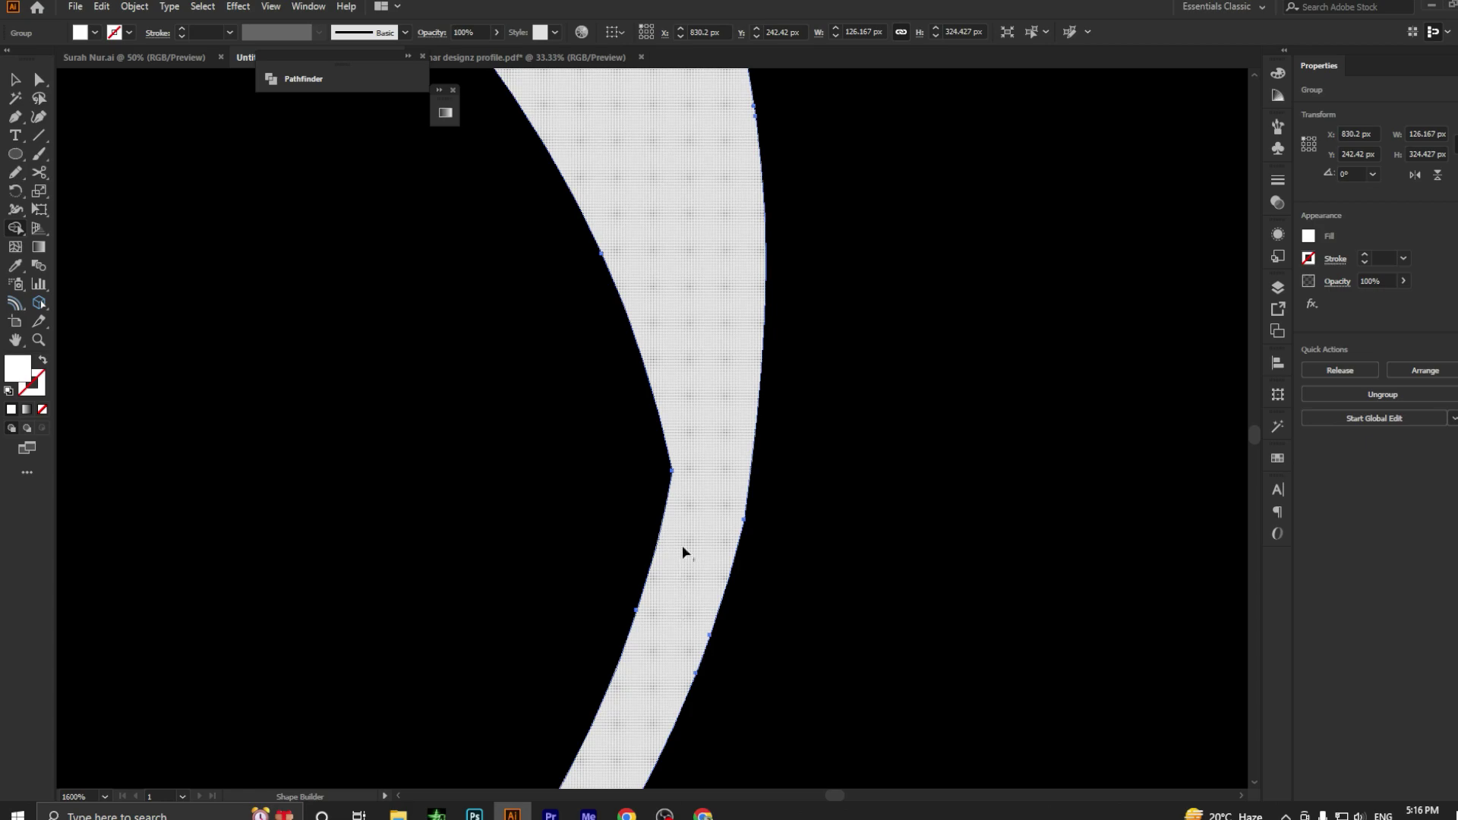
Round the sharp inner corner of the merged curve with Direct Selection.
key(a)
alt+scroll(657, 479, down, 2)
alt+scroll(641, 479, down, 1)
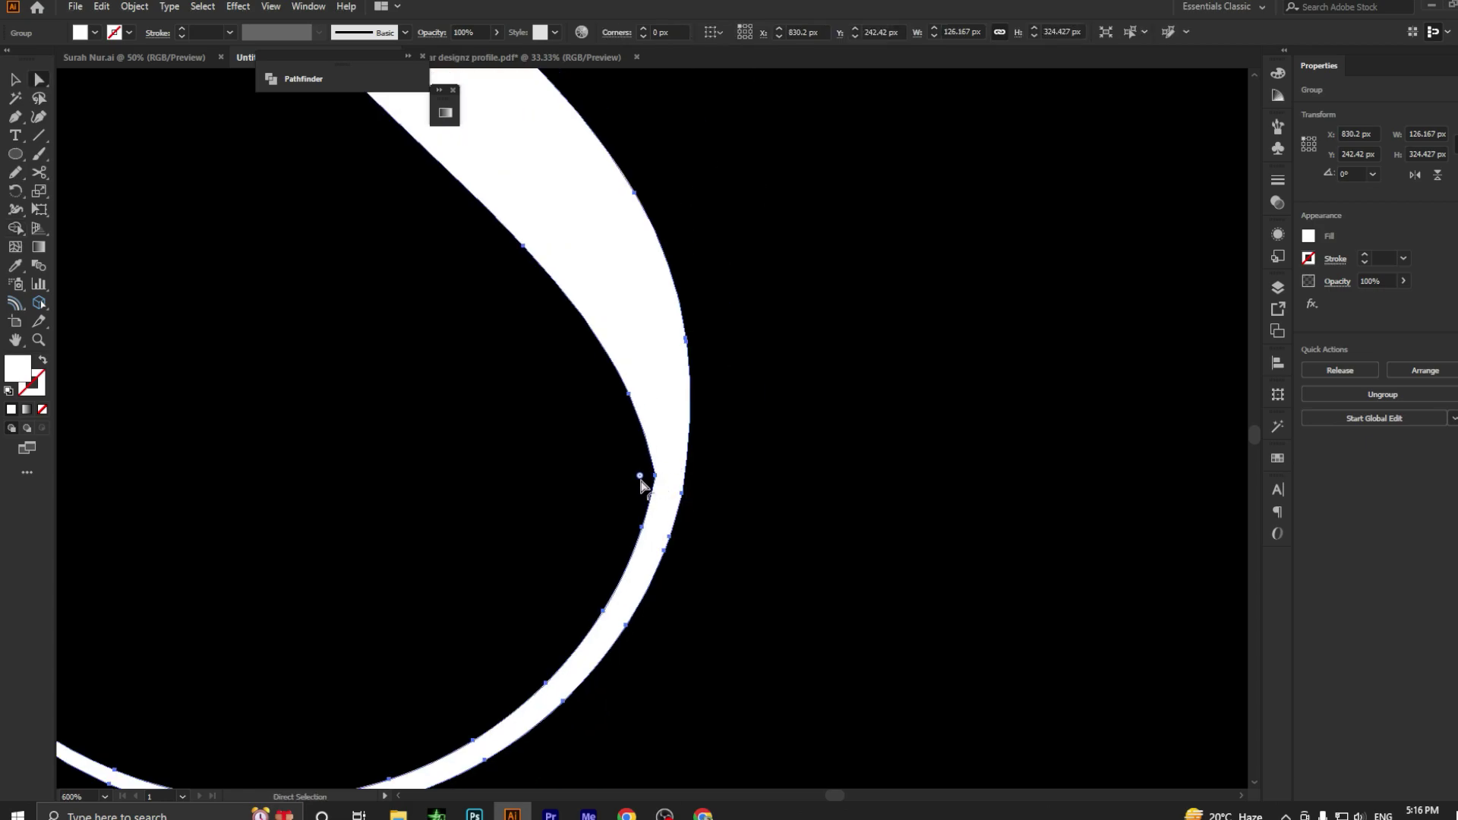
drag(642, 478, 245, 549)
click(792, 537)
alt+scroll(791, 537, down, 1)
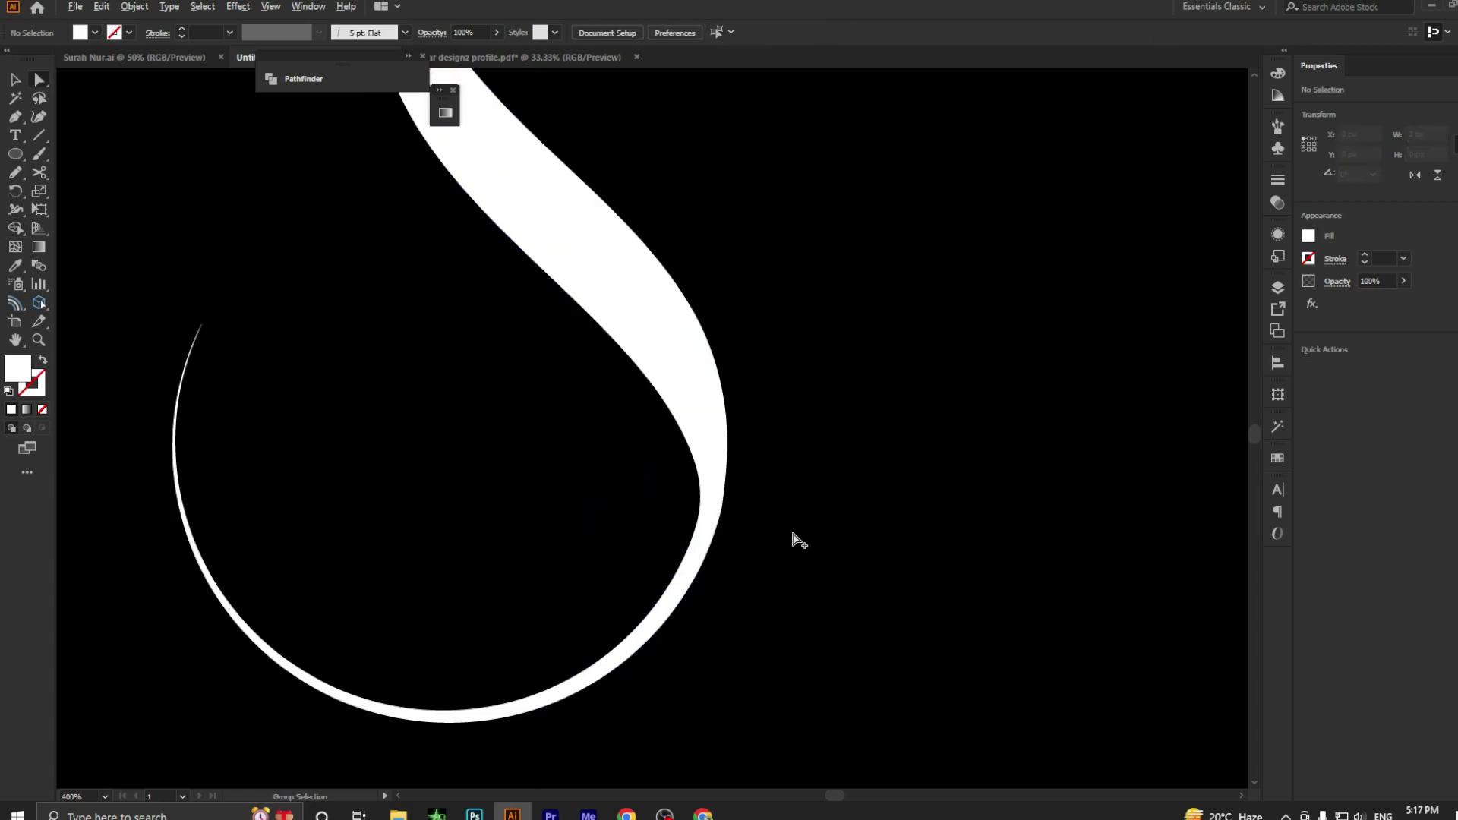
alt+scroll(793, 562, down, 3)
alt+scroll(797, 614, down, 1)
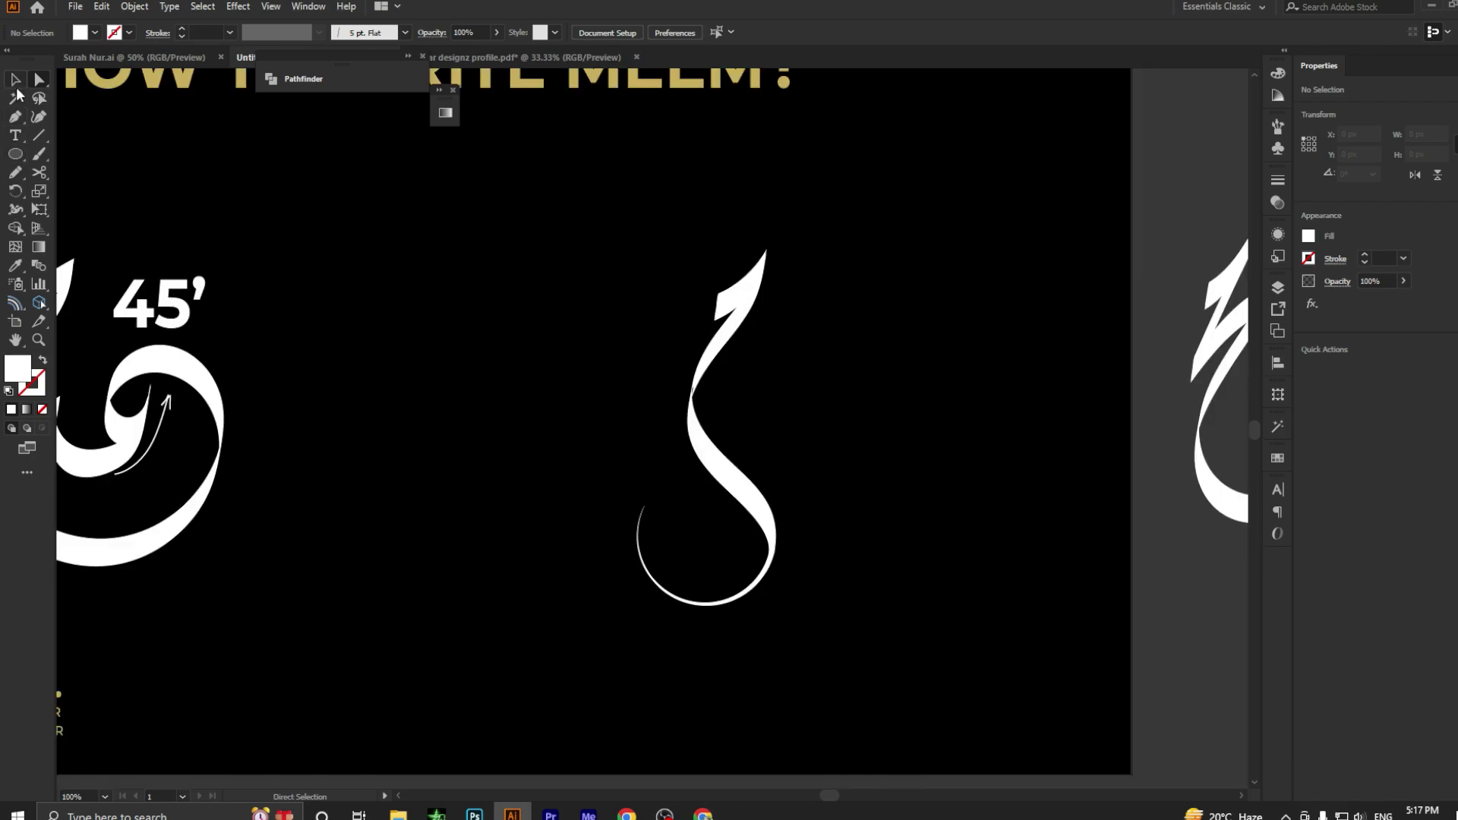
Move the whole looped-tail Meem left beside the 45' Meem.
click(16, 82)
drag(627, 323, 872, 677)
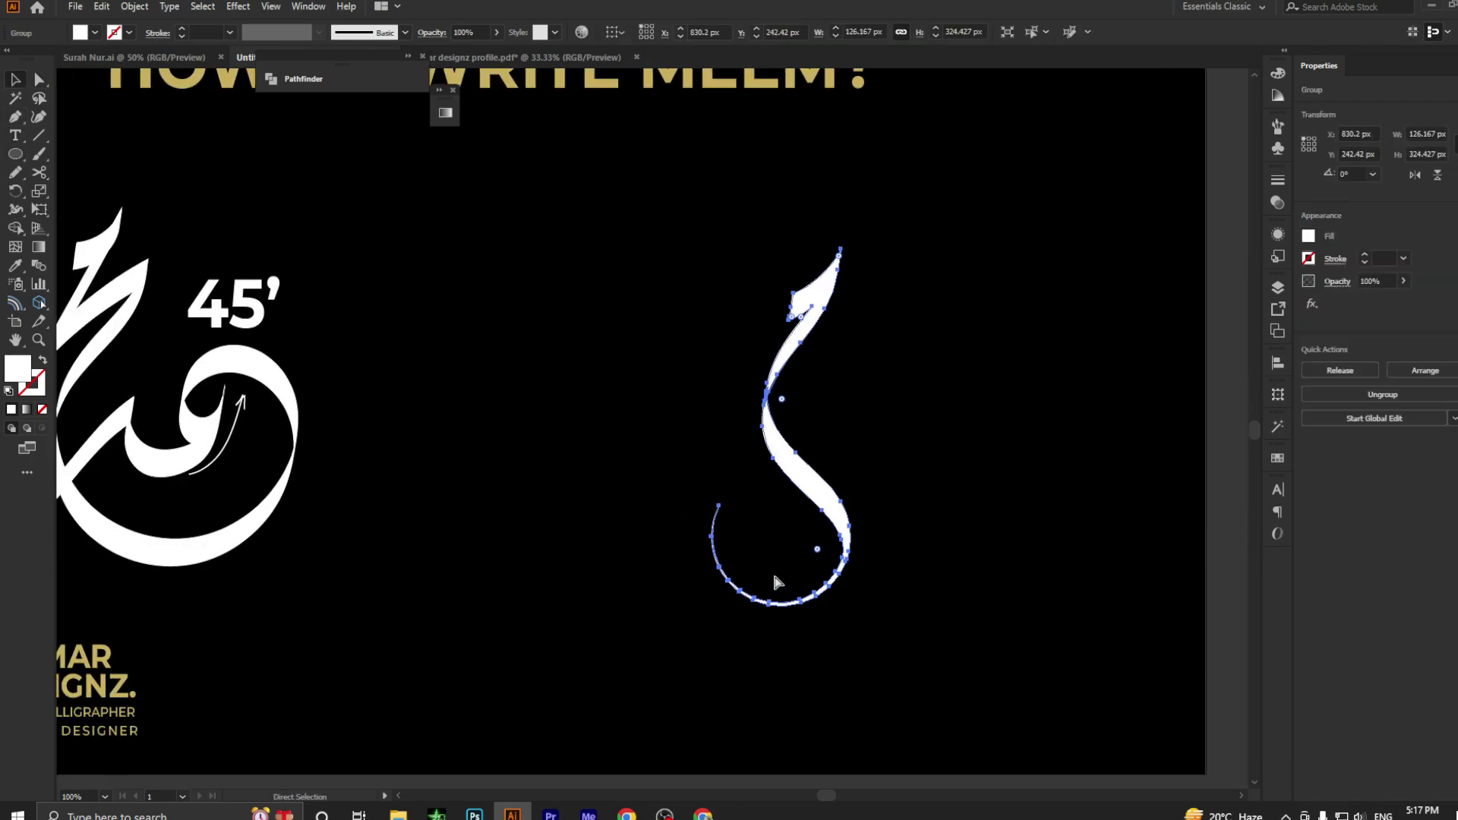
alt+scroll(772, 571, down, 2)
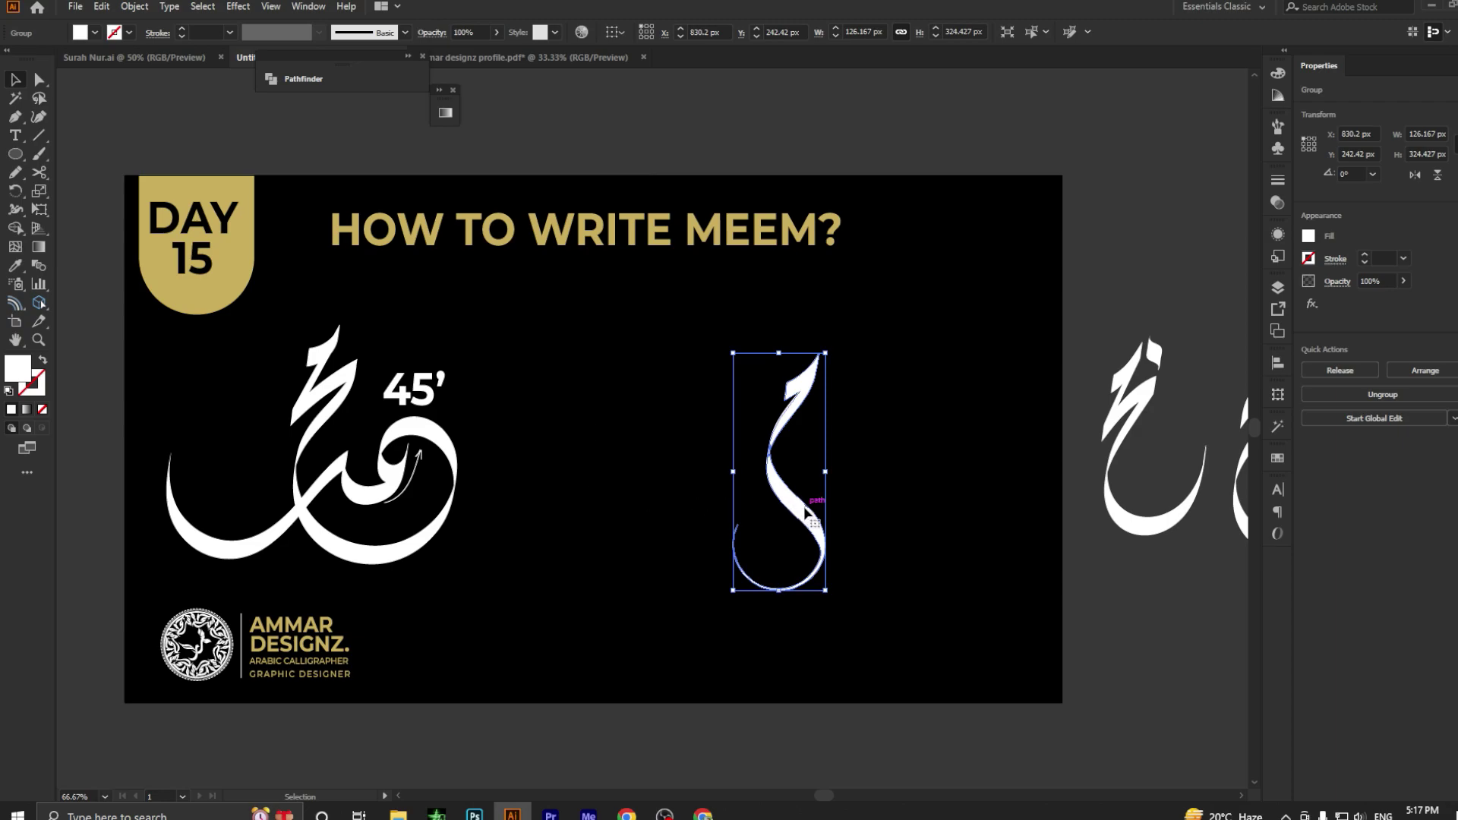
drag(803, 517, 607, 518)
Paint trial flat-brush strokes for a new letter, undoing the unwanted ones.
click(727, 497)
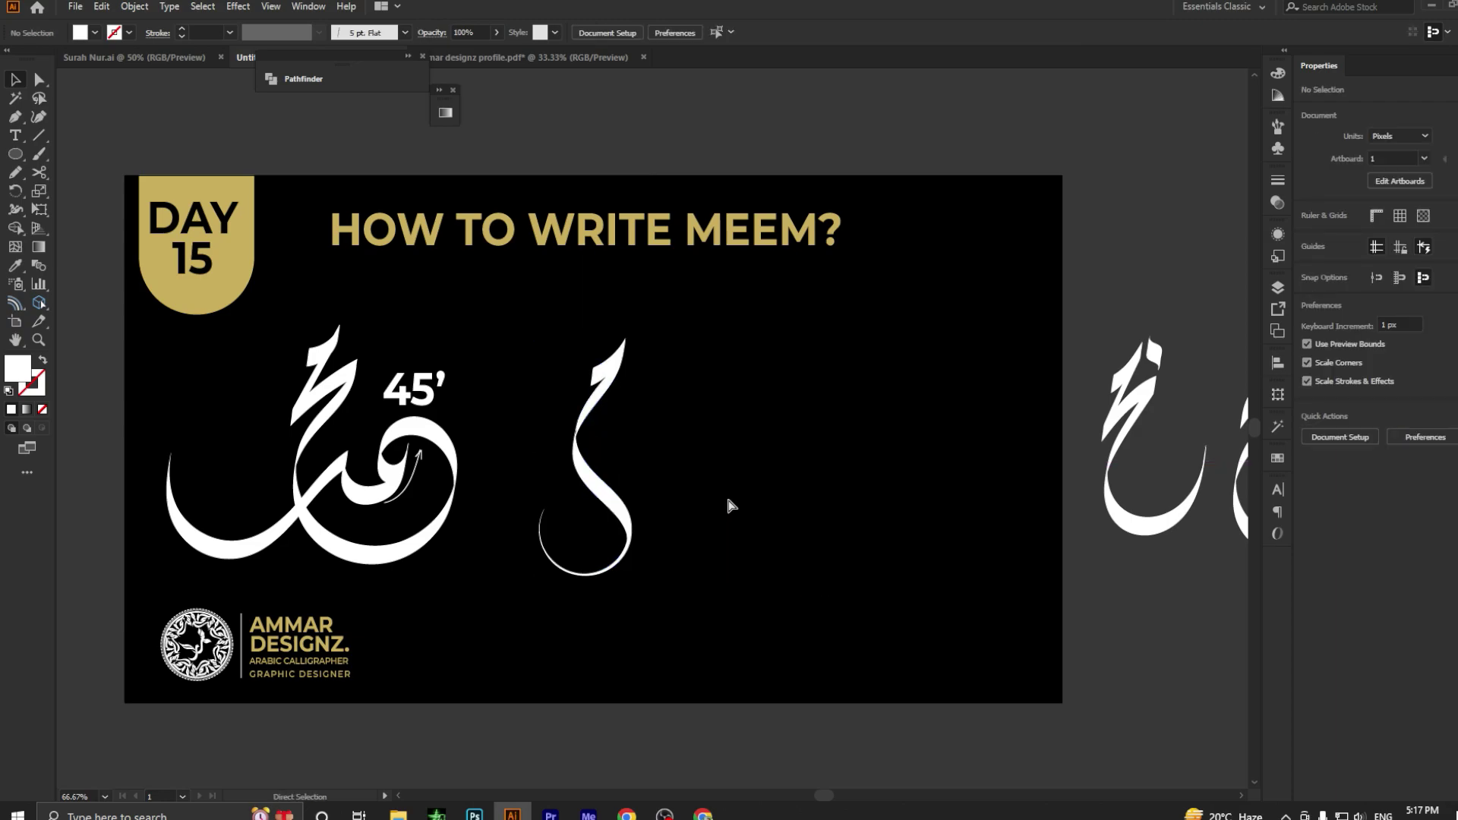
scroll(728, 497, right, 3)
key(b)
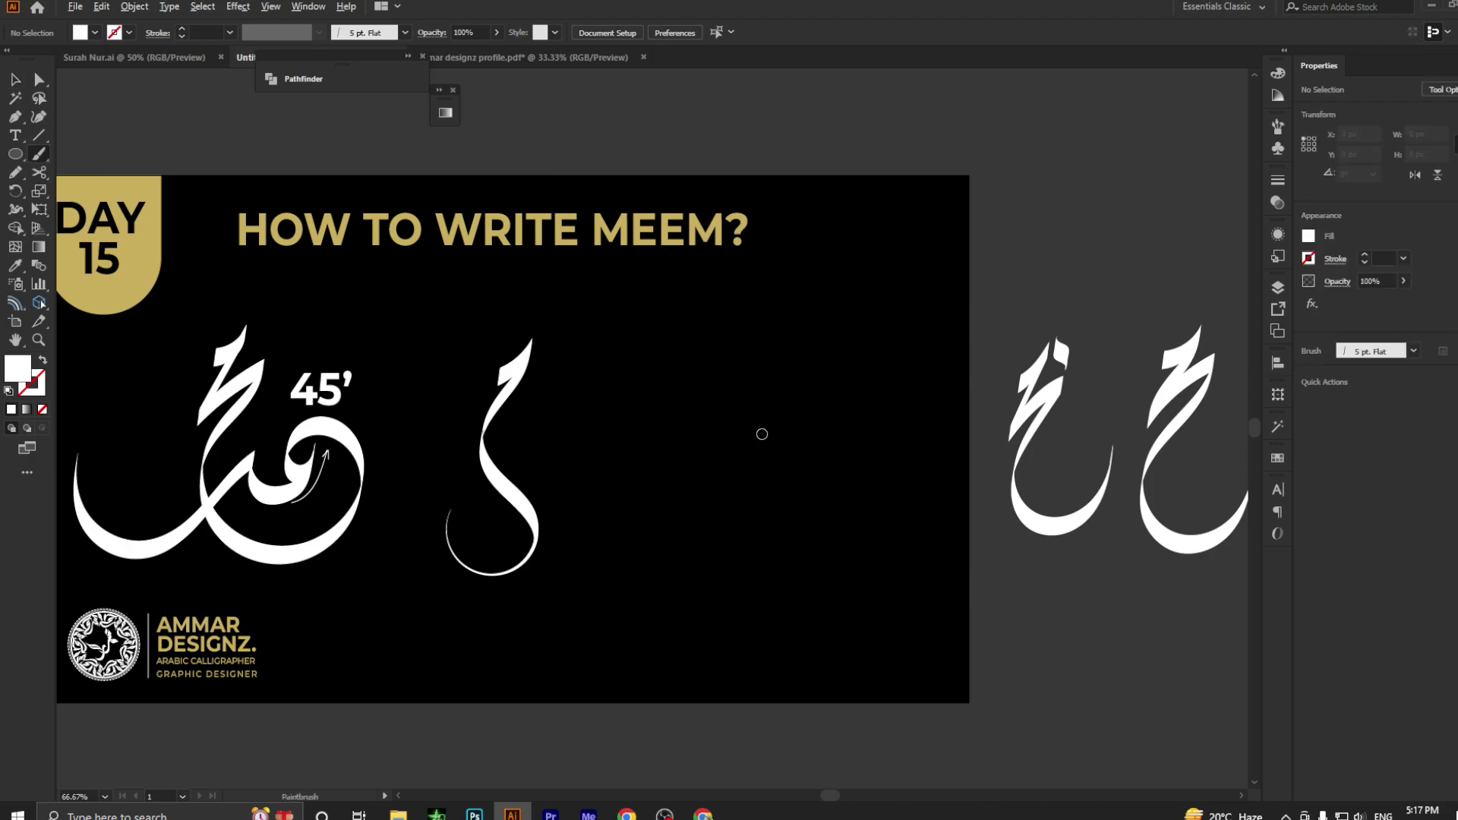
alt+scroll(762, 433, up, 3)
drag(763, 414, 760, 503)
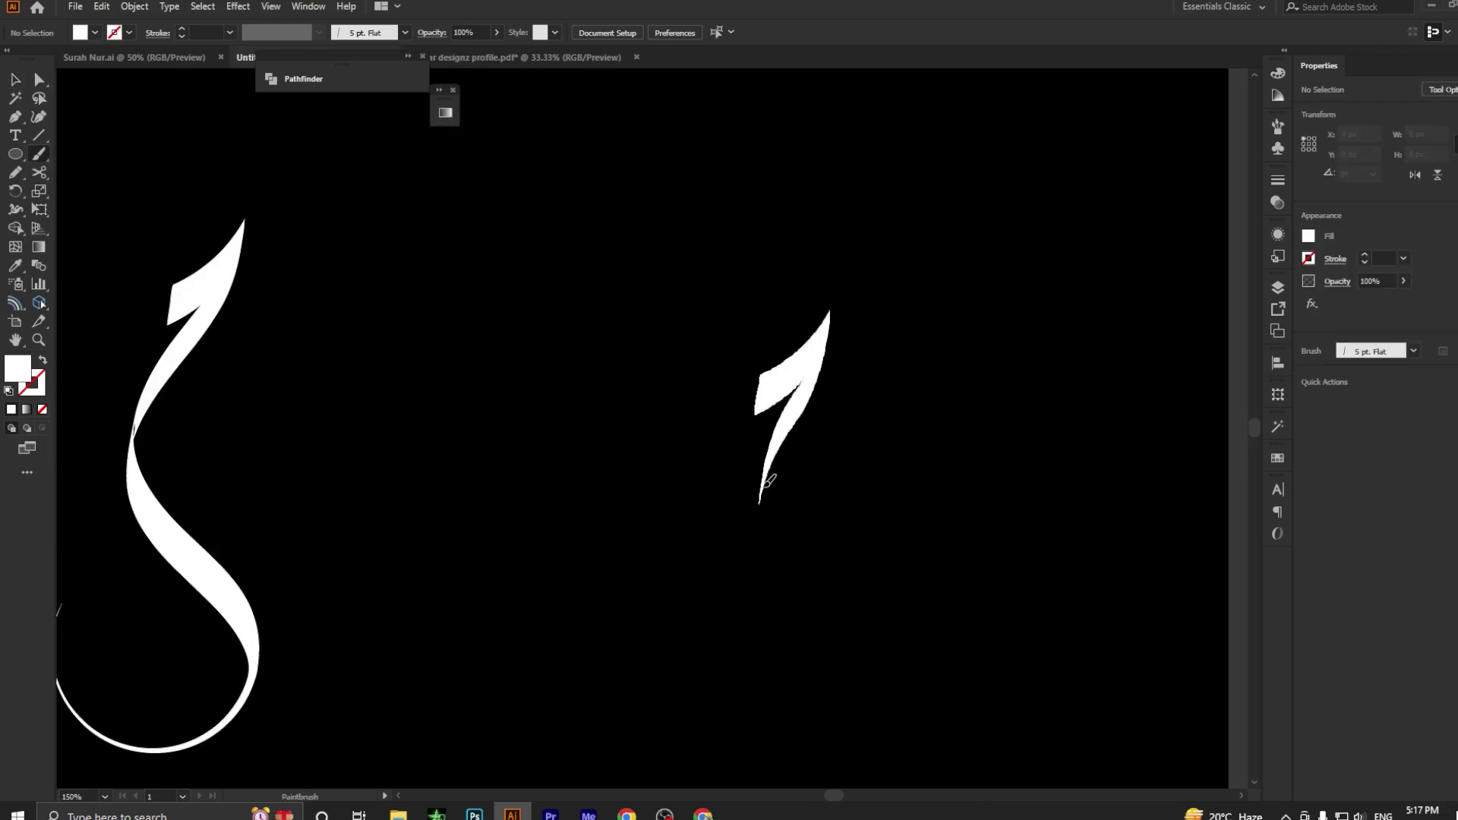
mouse_move(798, 393)
mouse_down()
mouse_move(996, 351)
mouse_move(1047, 430)
mouse_move(1064, 293)
mouse_up()
key(ctrl+z)
key(ctrl+z)
key(ctrl+z)
key(ctrl+z)
mouse_move(698, 464)
mouse_down()
mouse_move(705, 427)
mouse_move(814, 319)
mouse_move(957, 215)
mouse_move(795, 433)
mouse_move(728, 560)
mouse_move(921, 414)
mouse_move(1019, 234)
mouse_move(930, 488)
mouse_move(771, 700)
mouse_up()
key(ctrl+z)
key(ctrl+z)
key(ctrl+z)
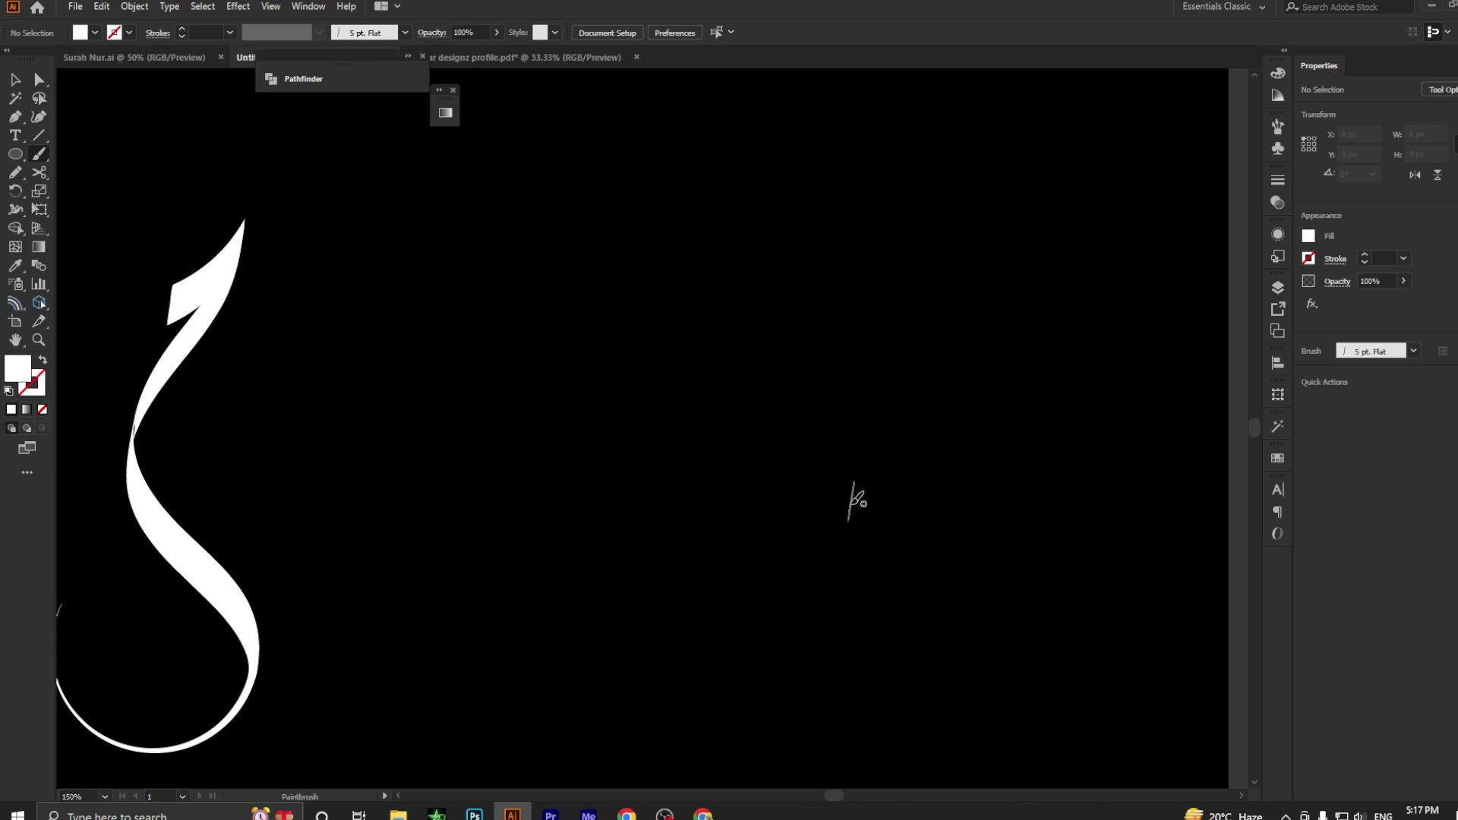
Paint a large tapered stroke forming the word with its upward loop.
mouse_move(856, 562)
mouse_down()
mouse_move(865, 523)
mouse_move(813, 456)
mouse_up()
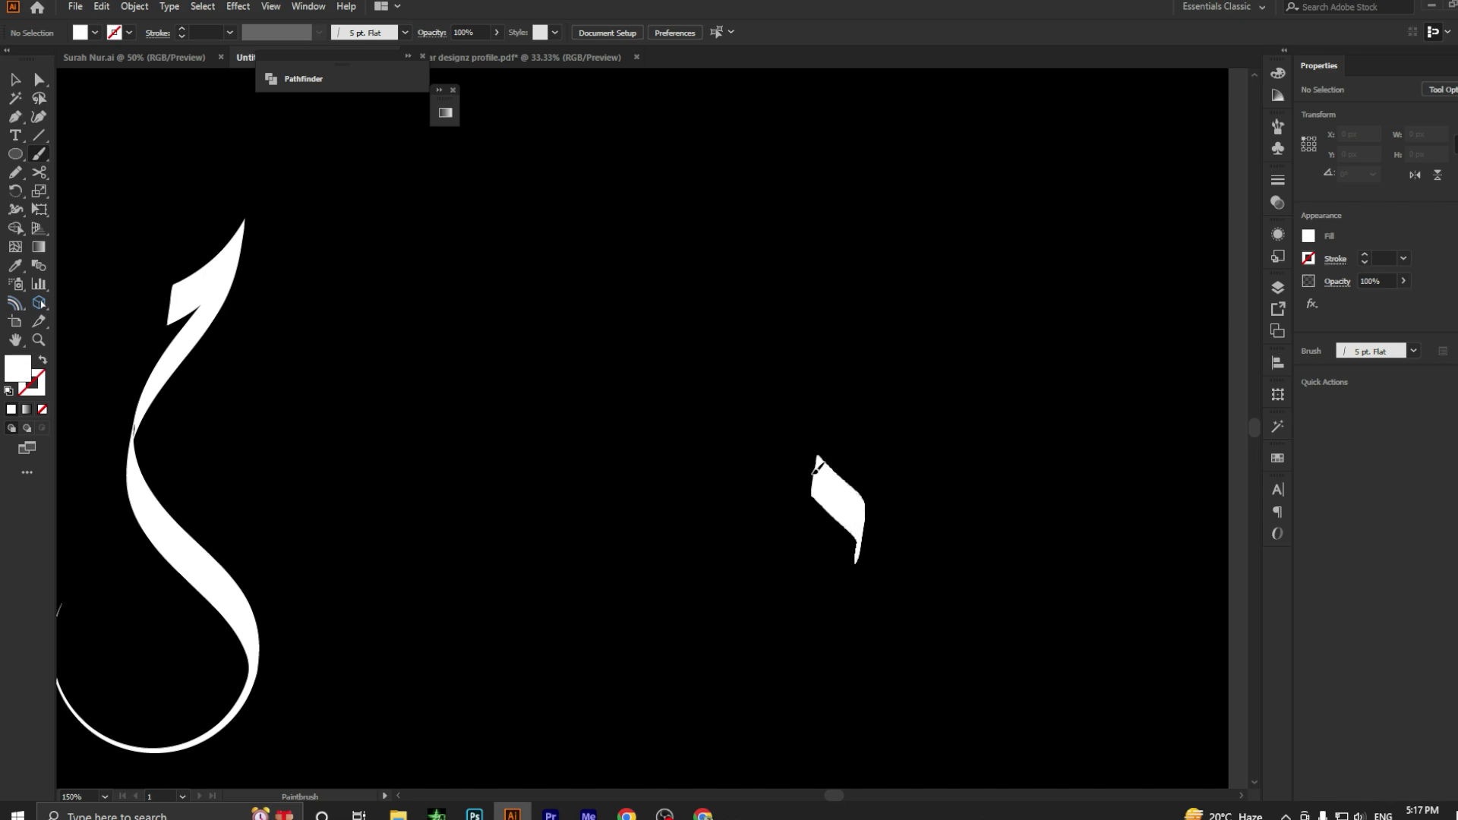
key(ctrl+z)
mouse_move(856, 564)
mouse_down()
mouse_move(857, 521)
mouse_move(785, 420)
mouse_move(892, 303)
mouse_move(1004, 245)
mouse_move(816, 511)
mouse_move(748, 479)
mouse_move(714, 488)
mouse_move(592, 577)
mouse_move(443, 550)
mouse_move(541, 372)
mouse_move(798, 266)
mouse_move(828, 126)
mouse_move(578, 201)
mouse_move(526, 290)
mouse_up()
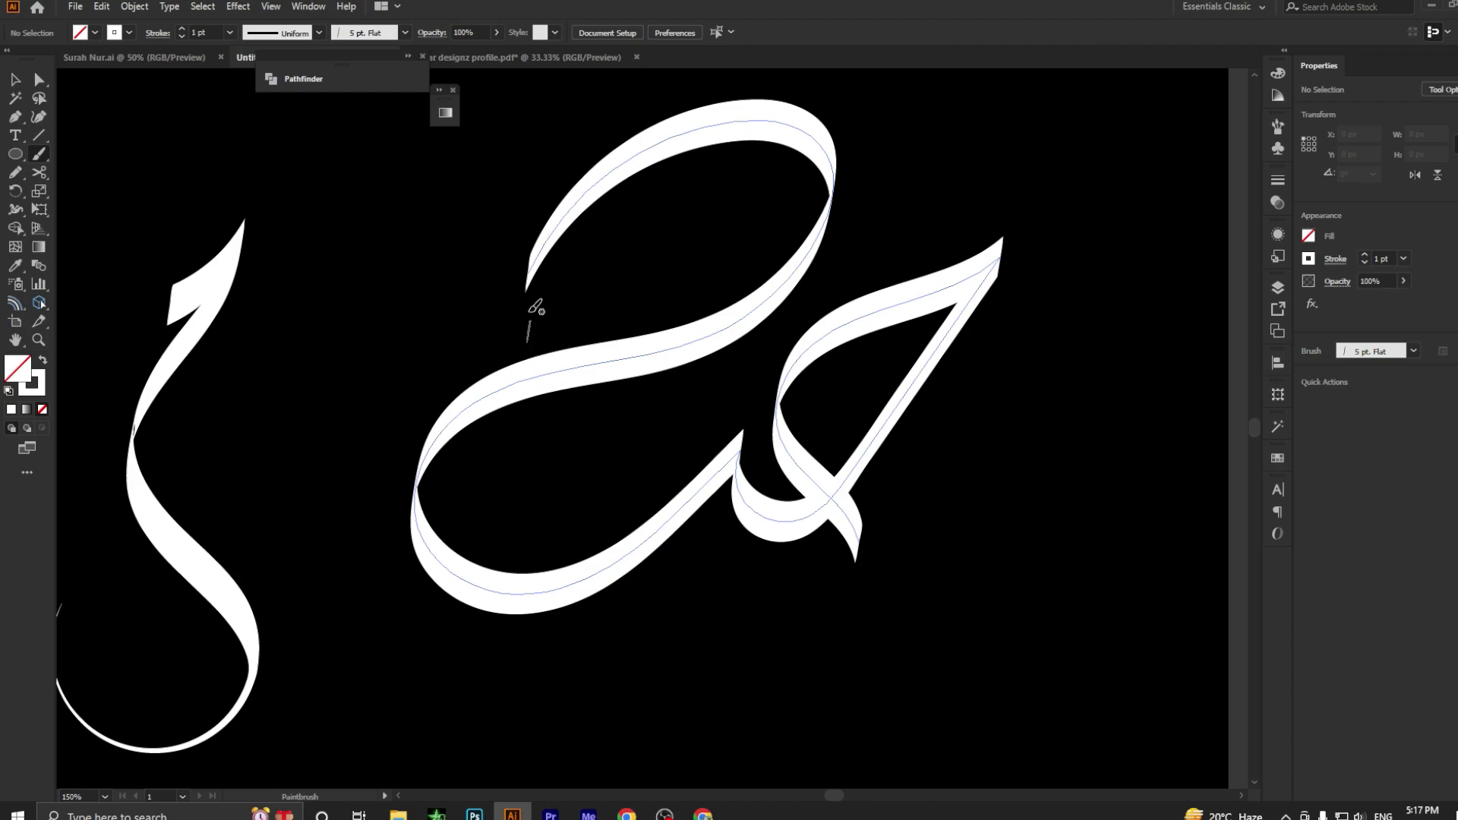
Shift the word form down-right and reshape its upper end with the Curvature tool.
click(15, 79)
drag(577, 206, 629, 274)
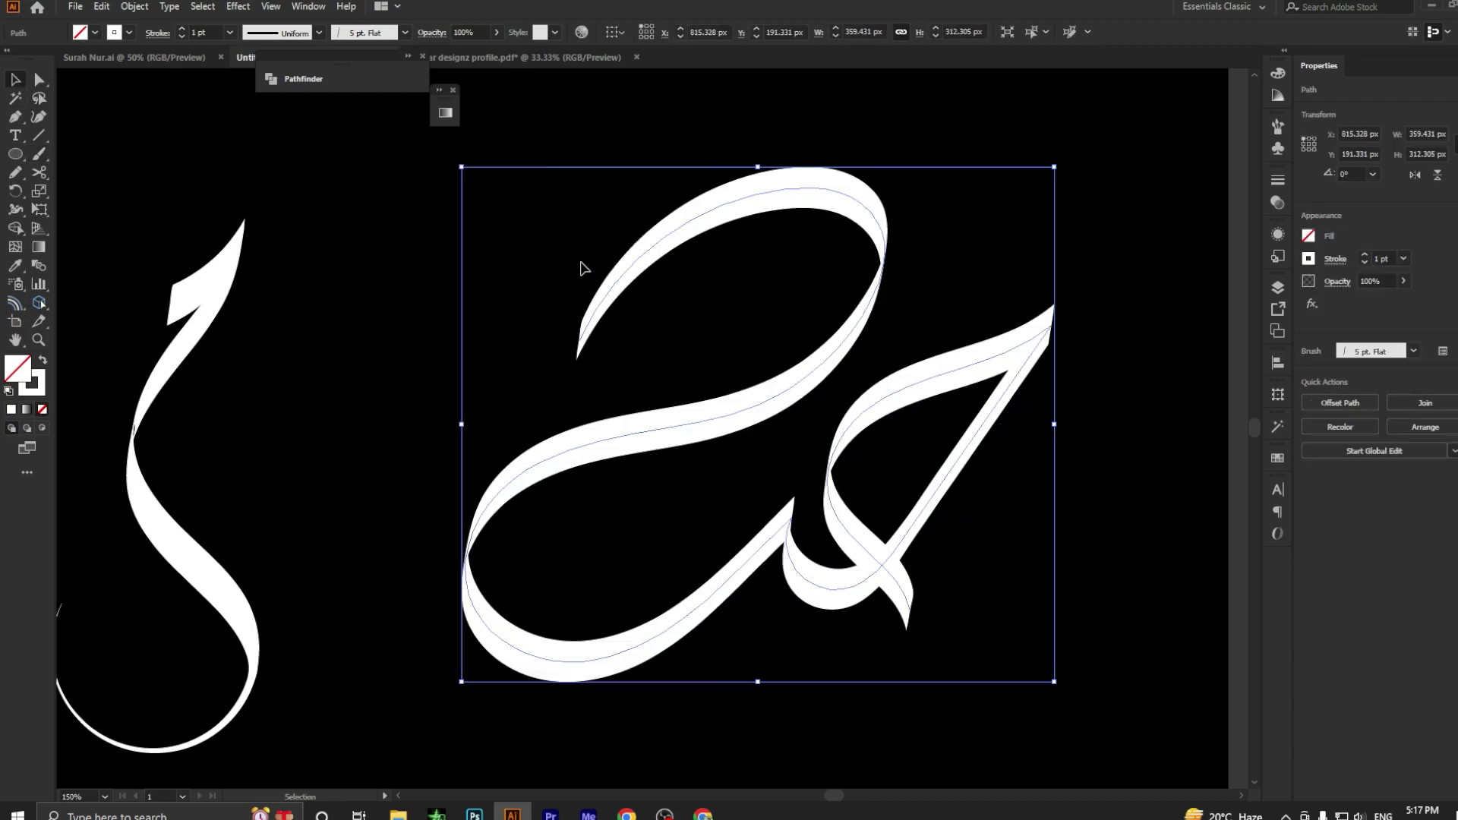
key(shift+grave)
click(574, 377)
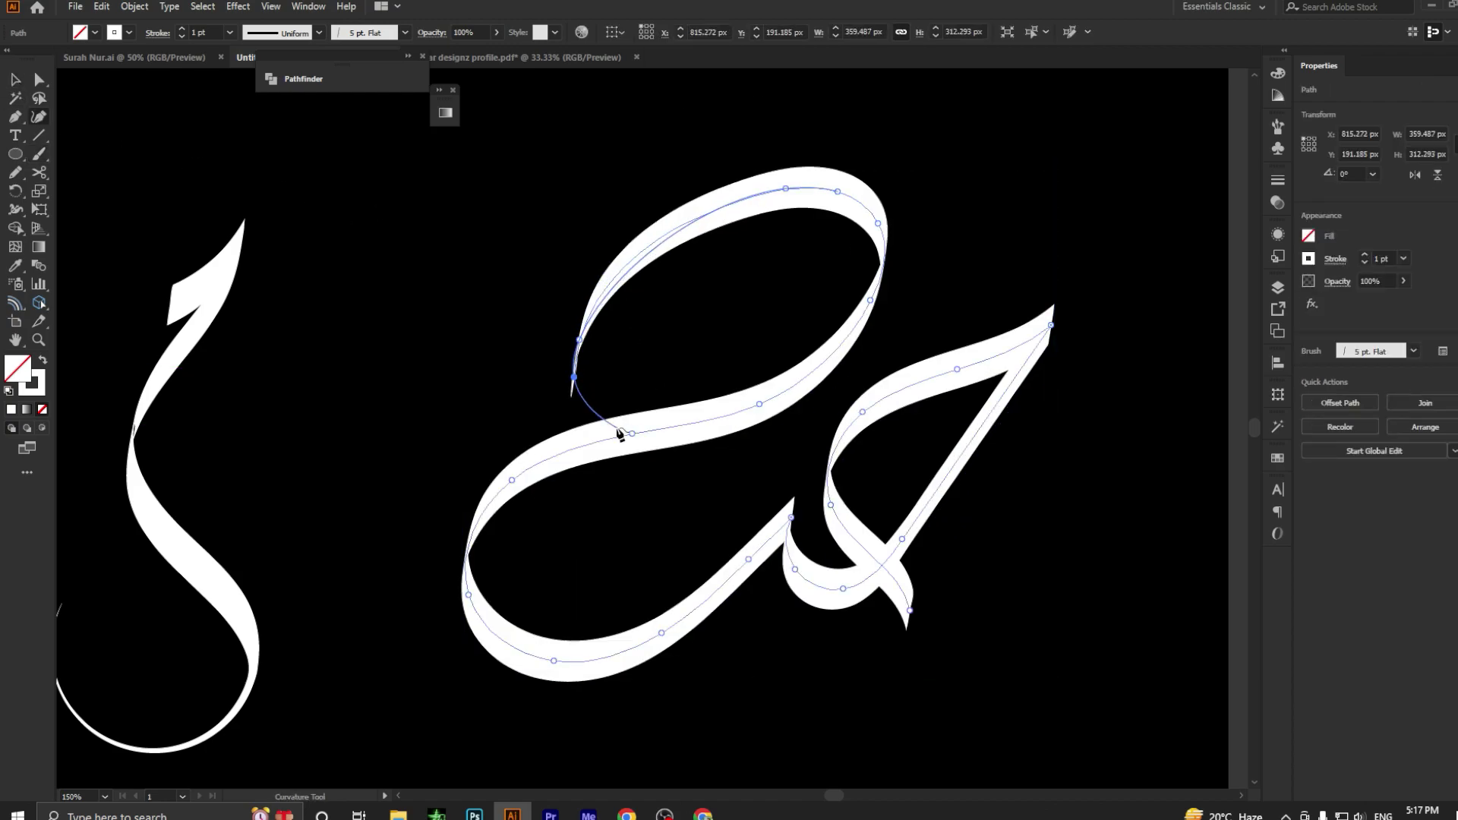
click(15, 79)
click(463, 224)
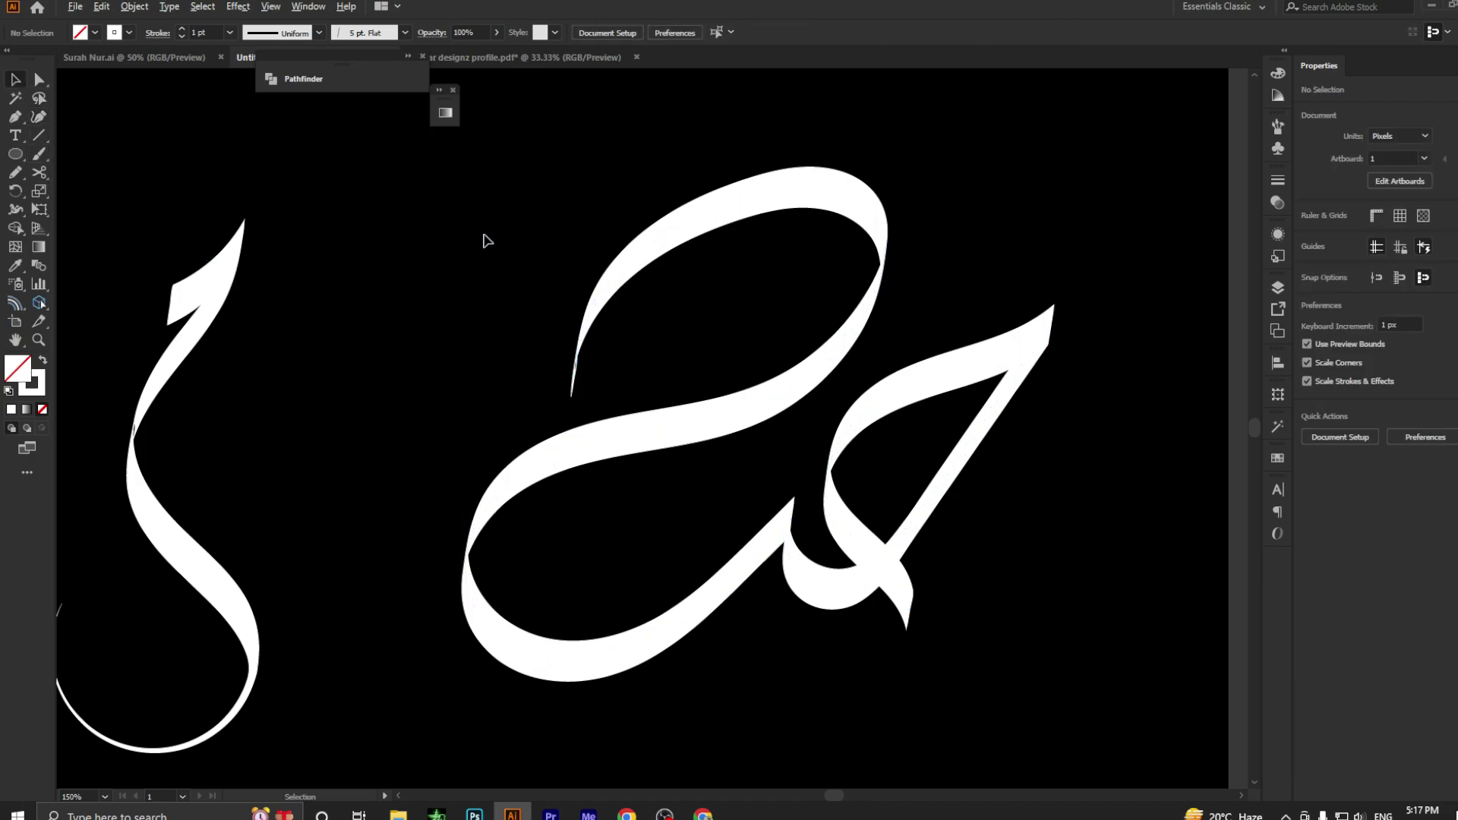
key(ctrl+1)
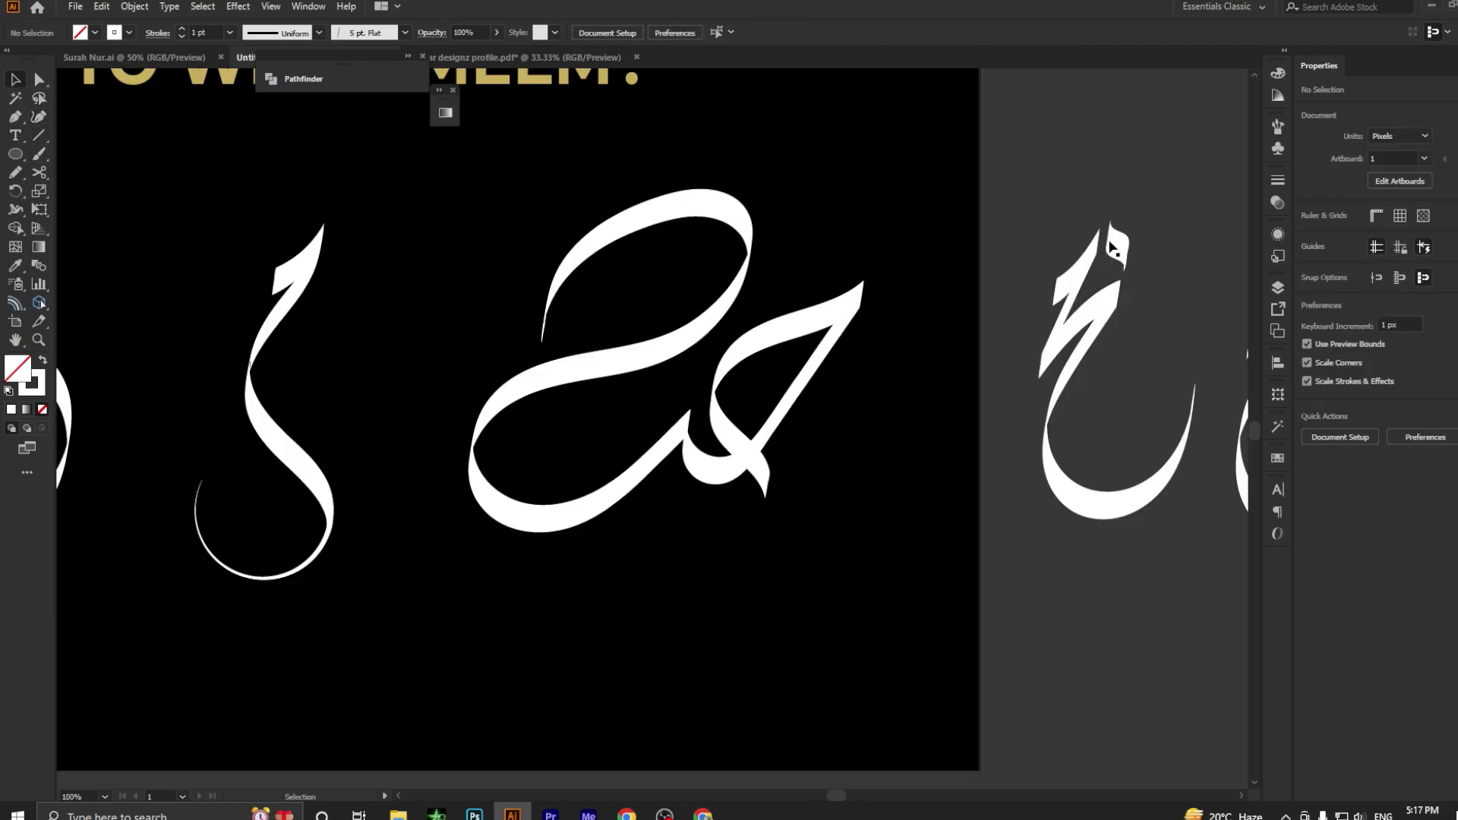
Place the small top piece below the word form.
drag(1114, 247, 605, 581)
click(608, 596)
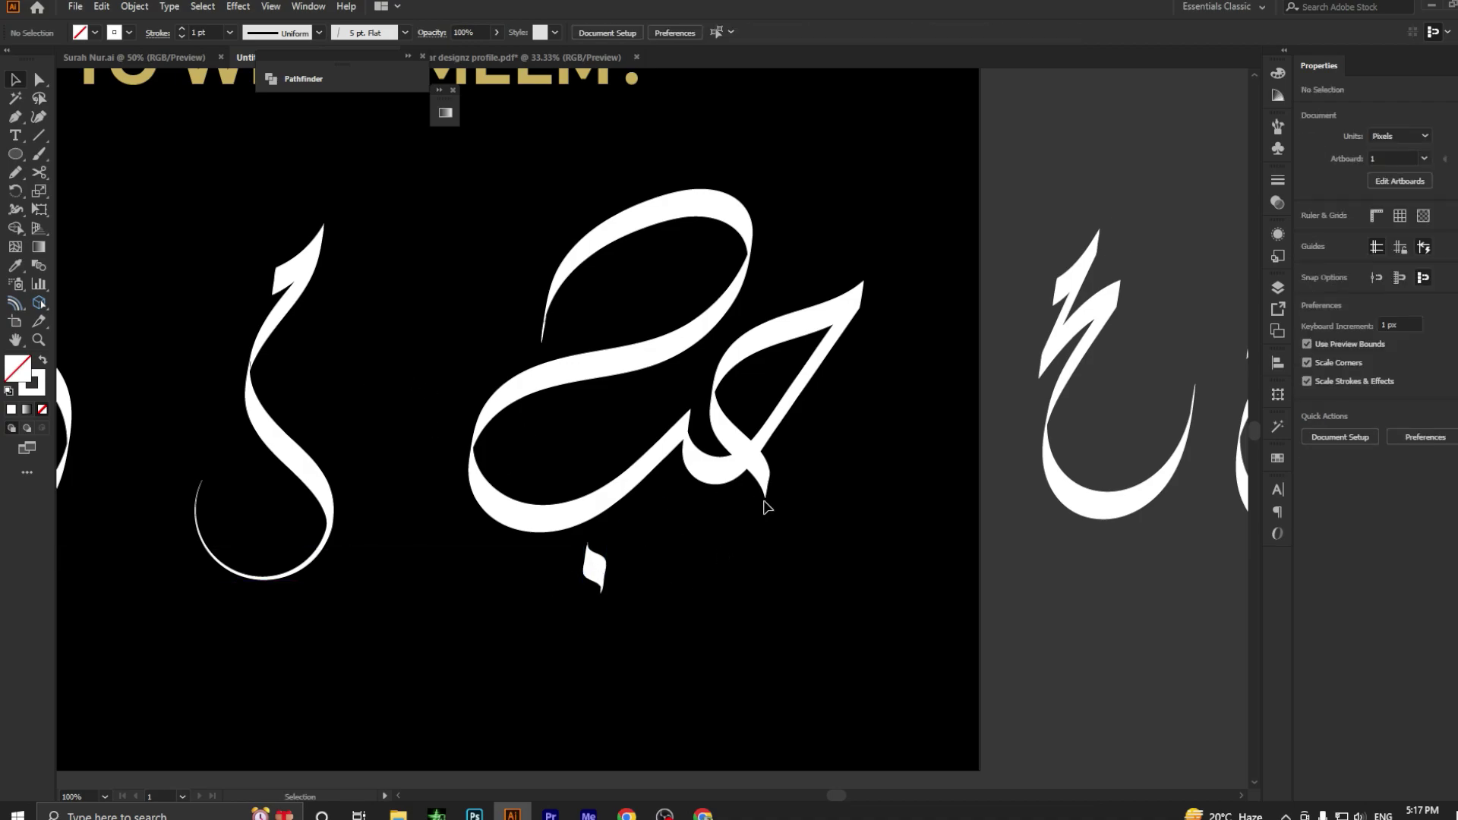
scroll(765, 507, down, 2)
scroll(766, 508, left, 1)
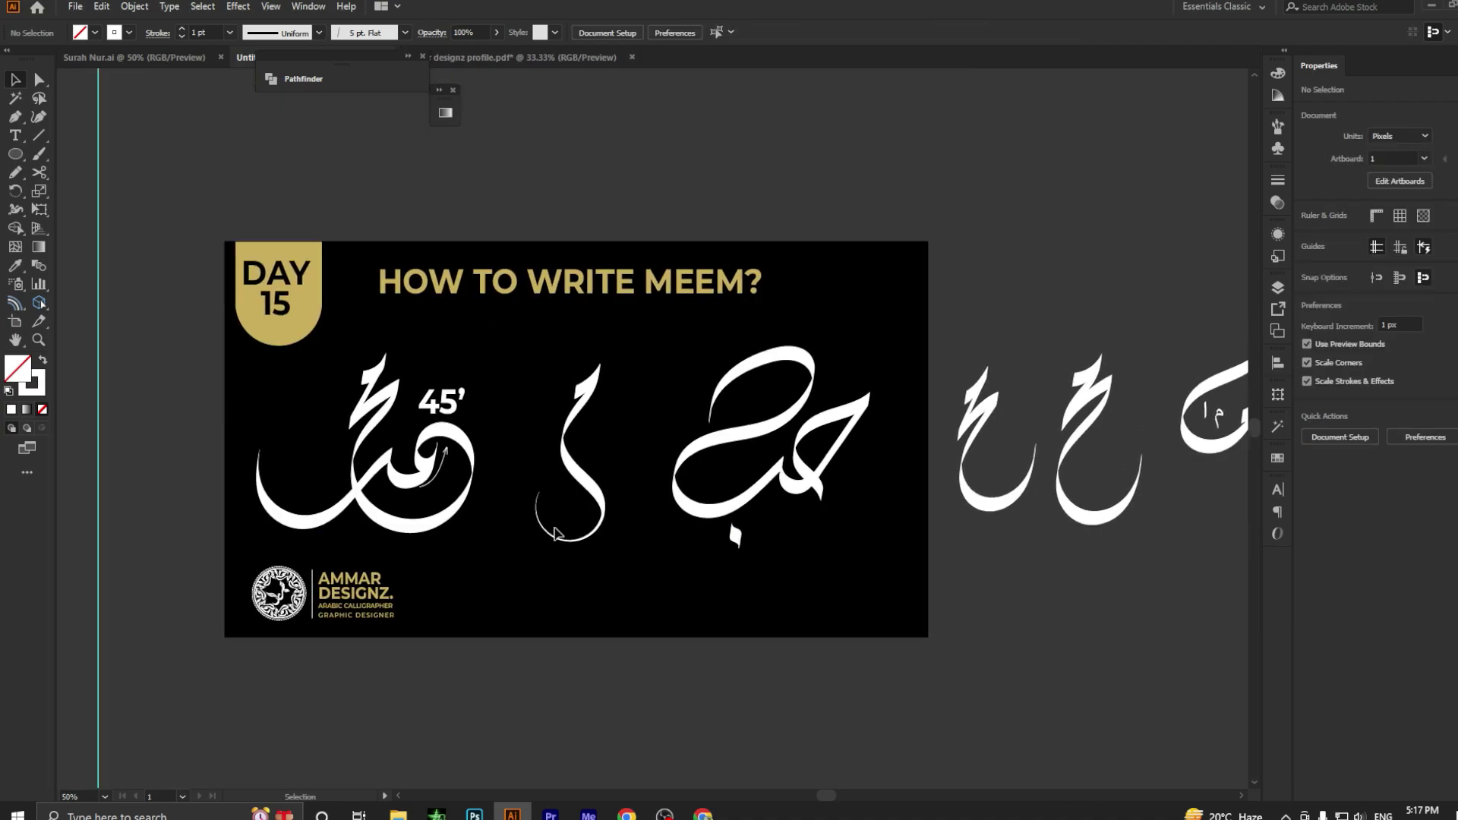
Move both new forms off the artboard upper right and the 45' Meem toward centre.
drag(544, 407, 919, 604)
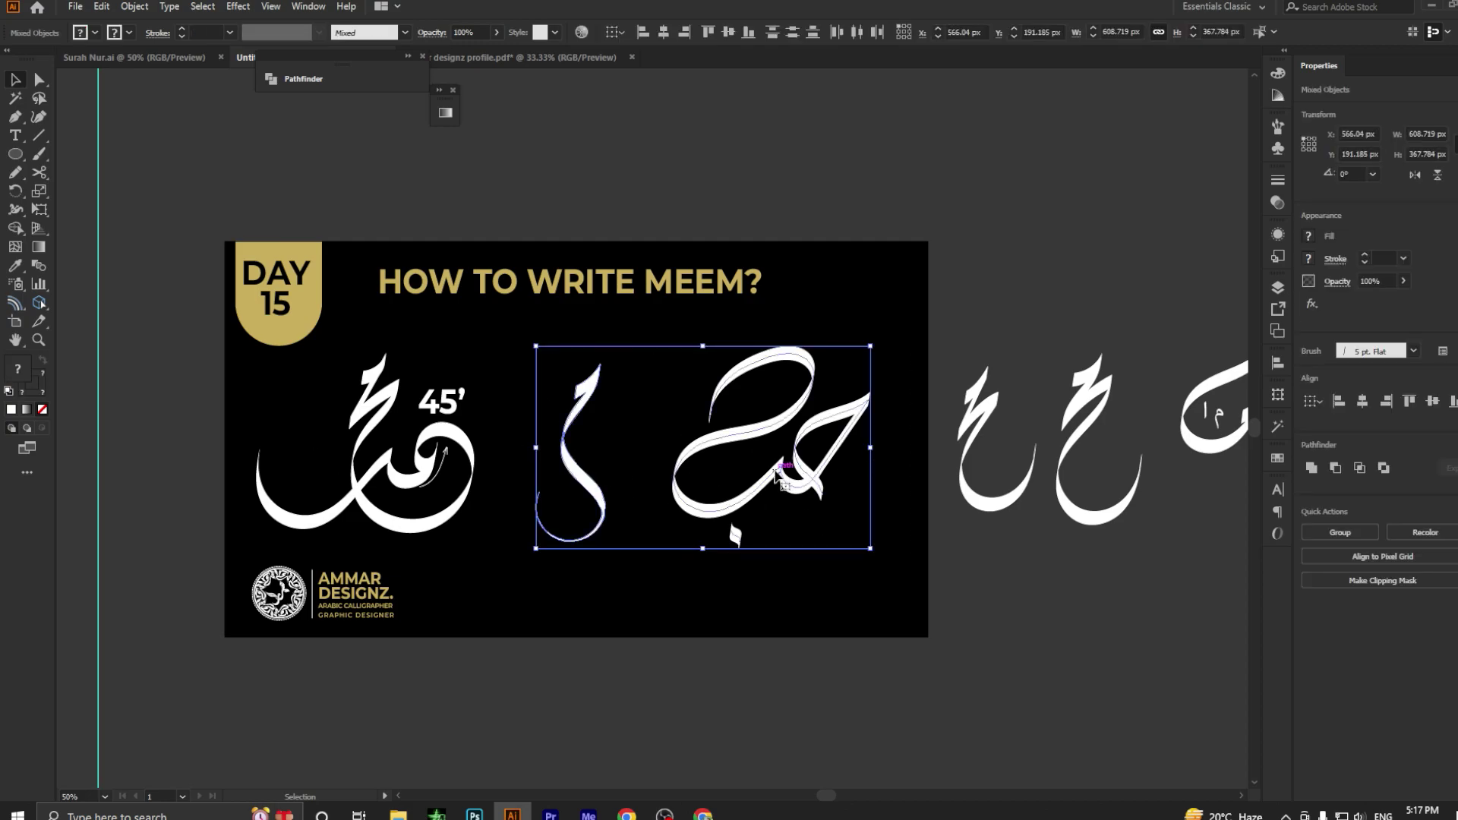
drag(805, 483, 1124, 182)
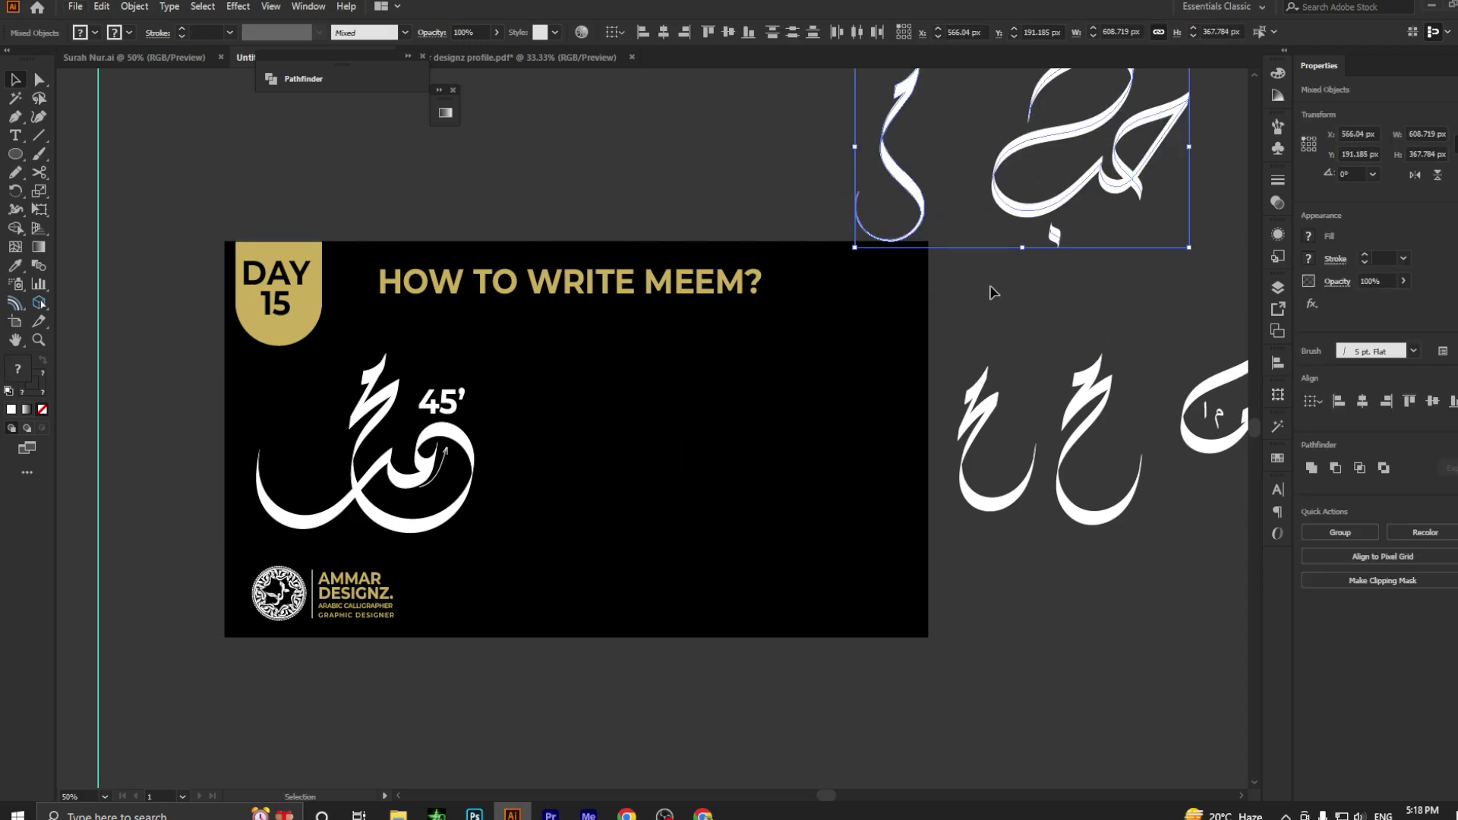
drag(558, 346, 270, 553)
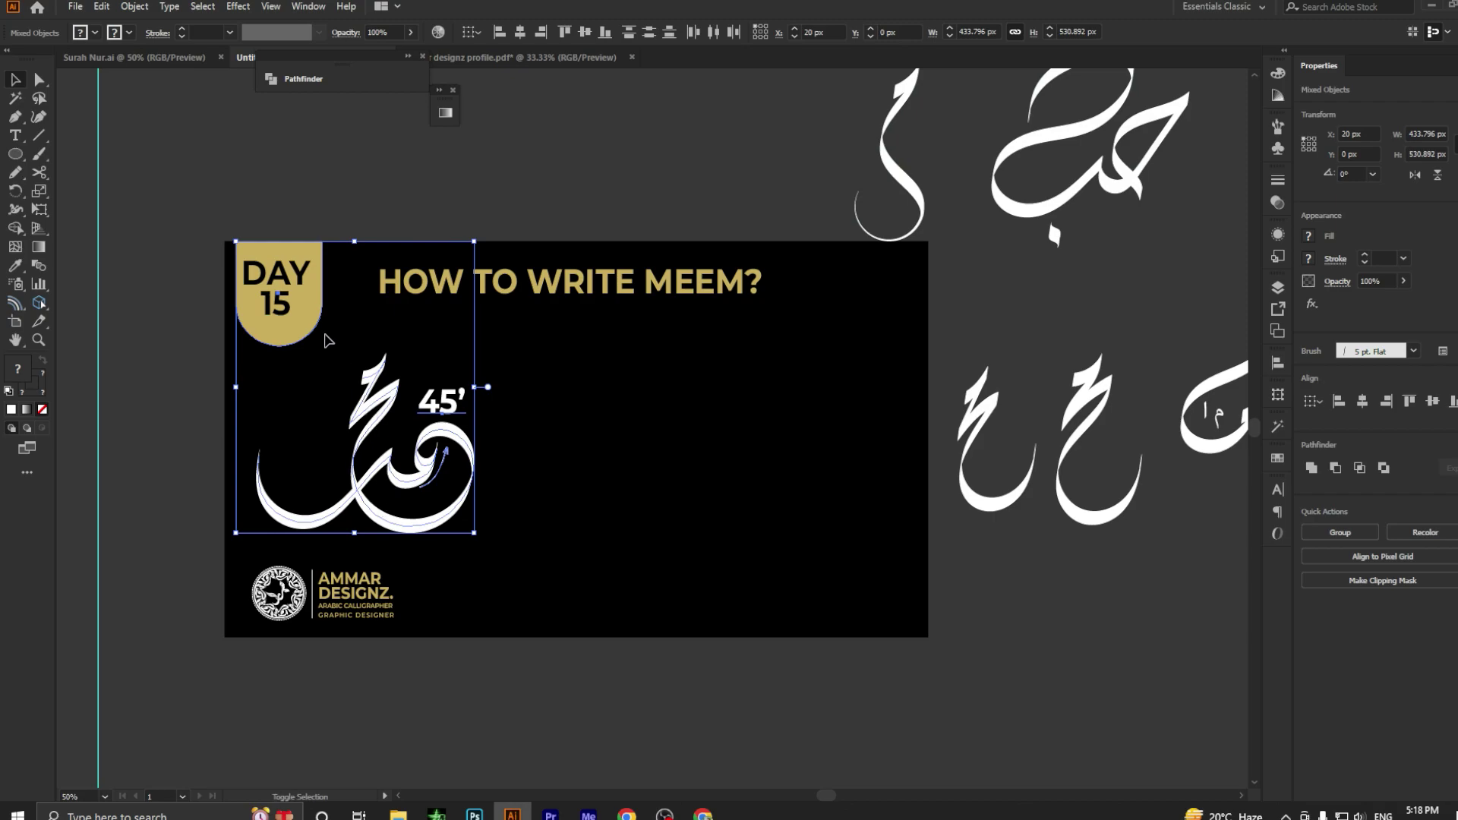
drag(438, 443, 630, 448)
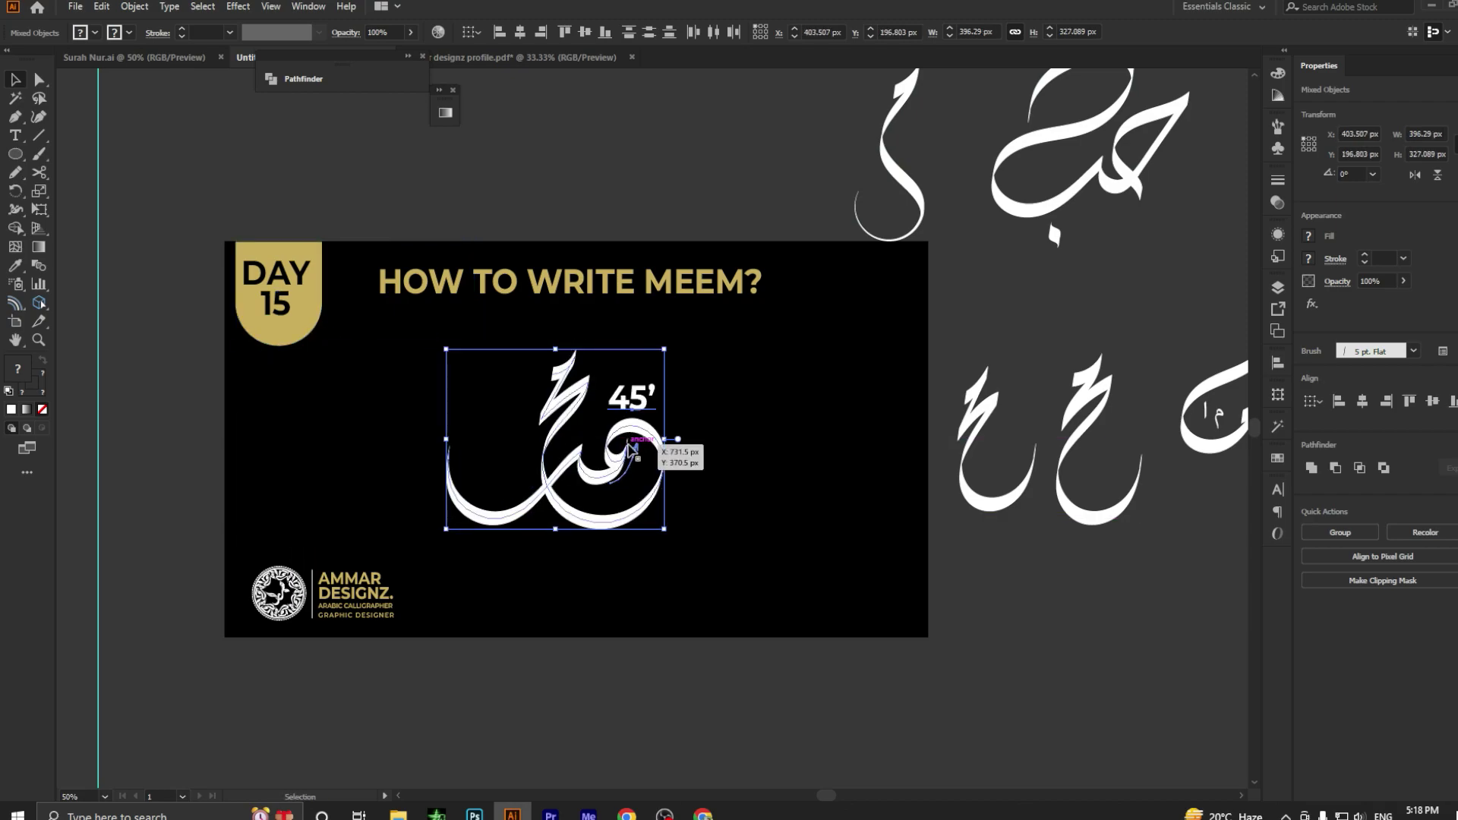